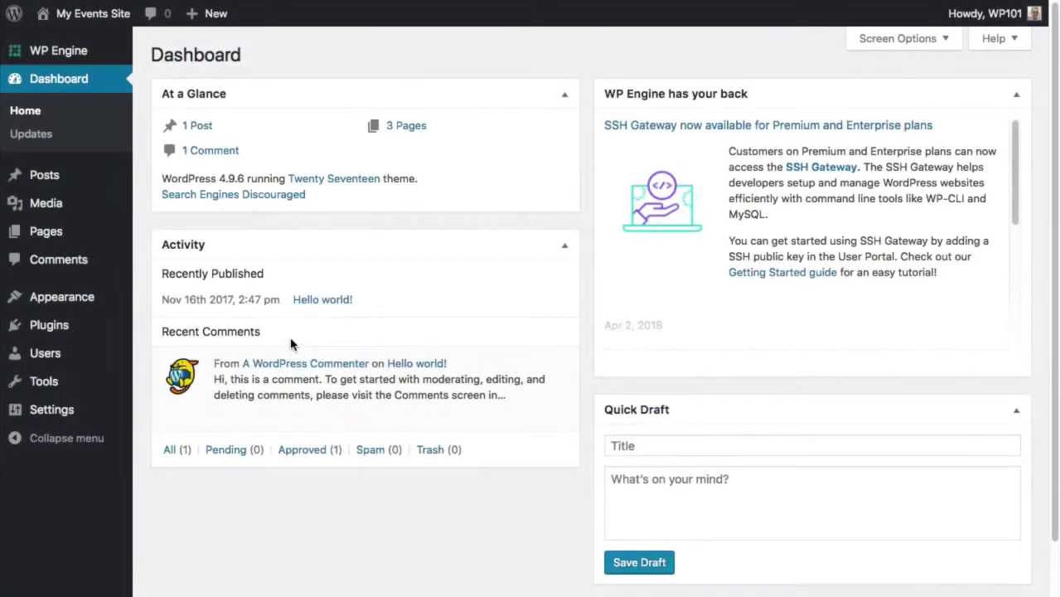
Search the plugin directory for 'event espresso' and install the Event Espresso plugin.
mouse_move(31, 339)
click(158, 417)
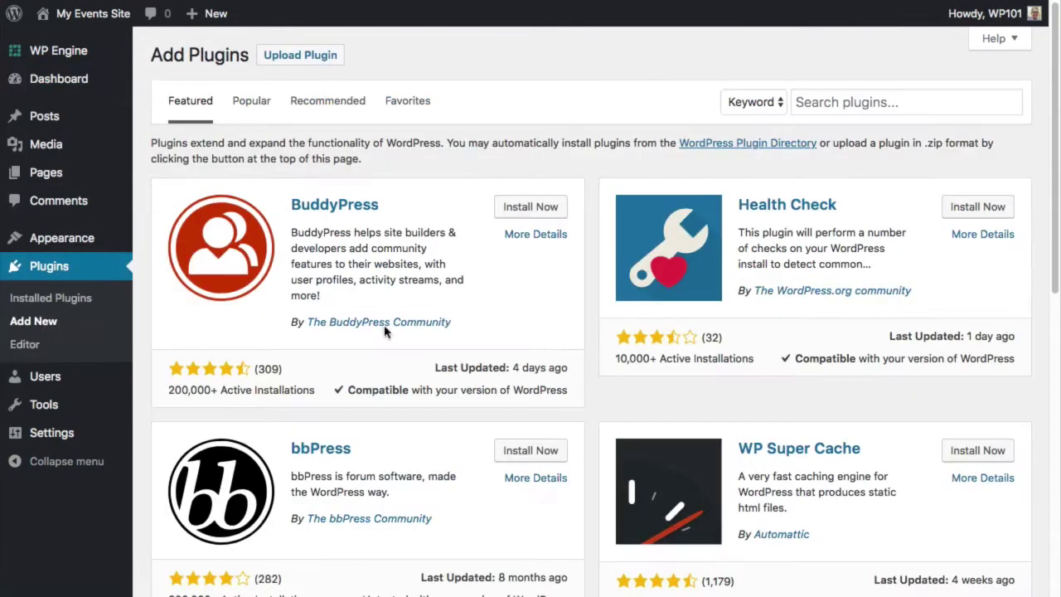
click(836, 101)
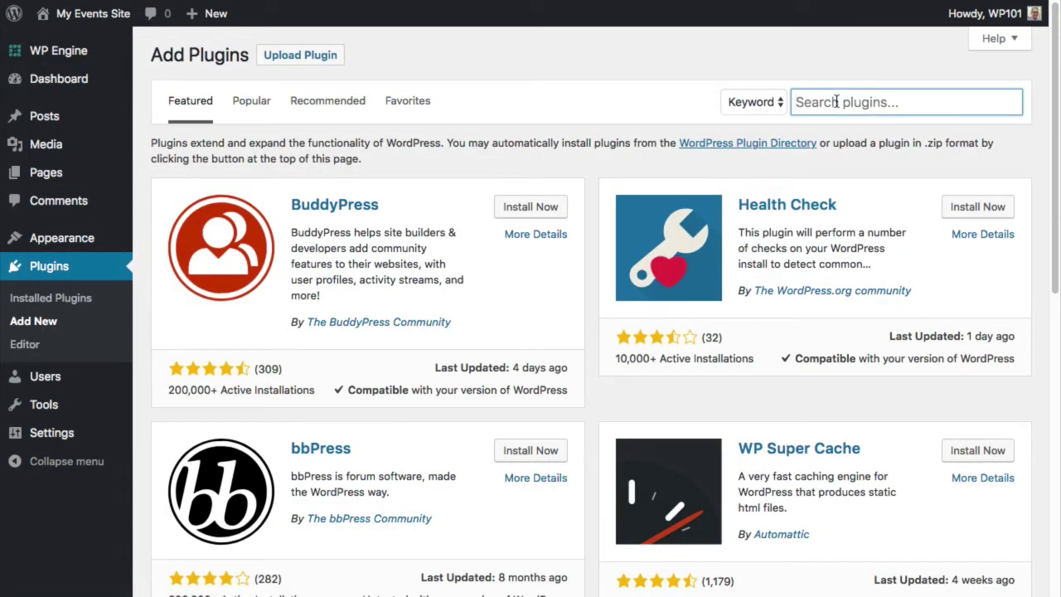
text(event espresso)
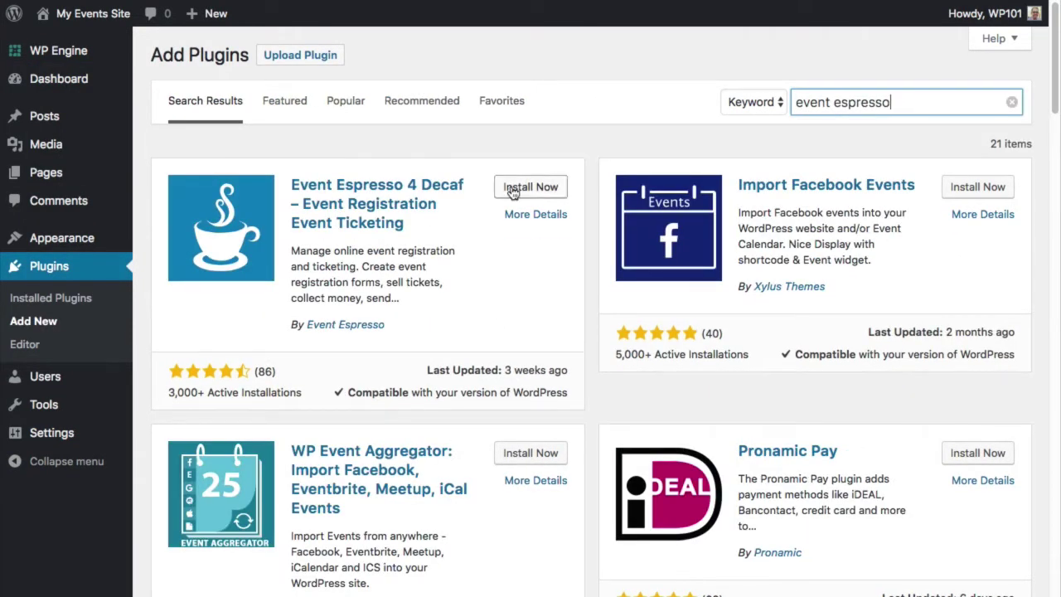
click(524, 193)
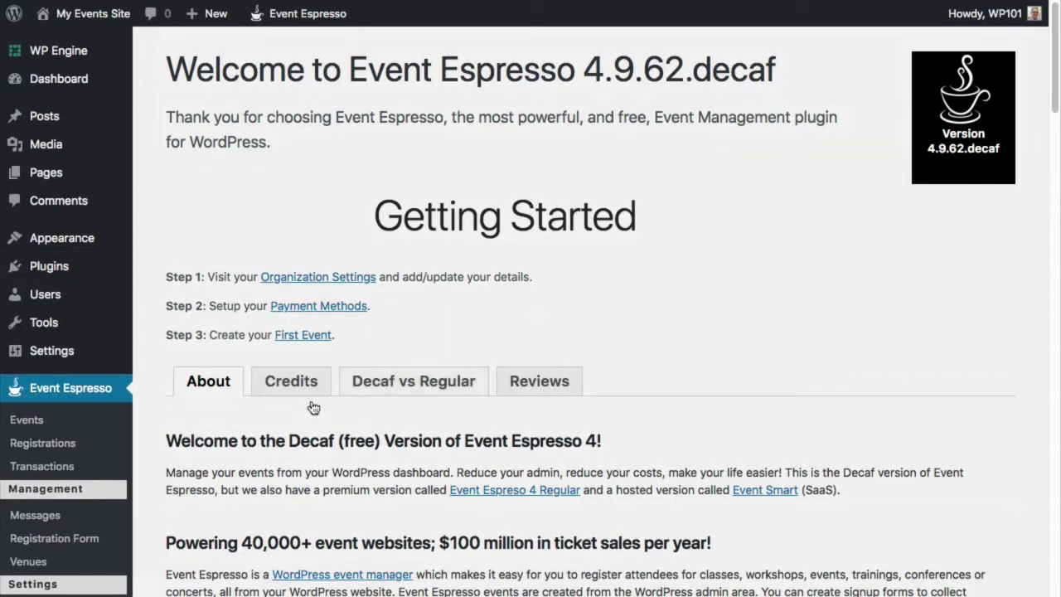
Review the permalink settings, confirming the Post name structure.
mouse_move(75, 345)
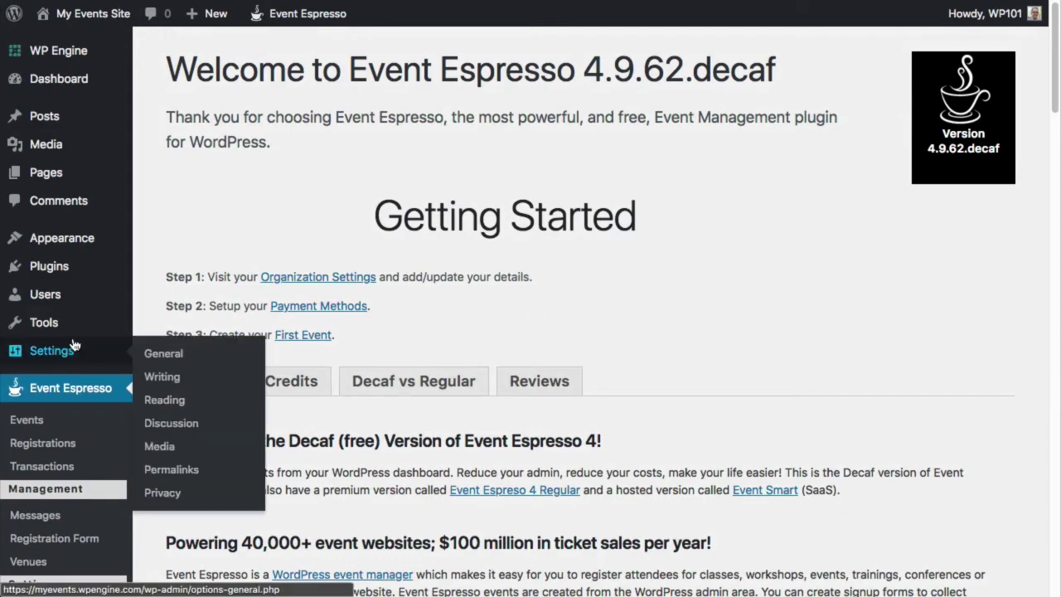
click(177, 474)
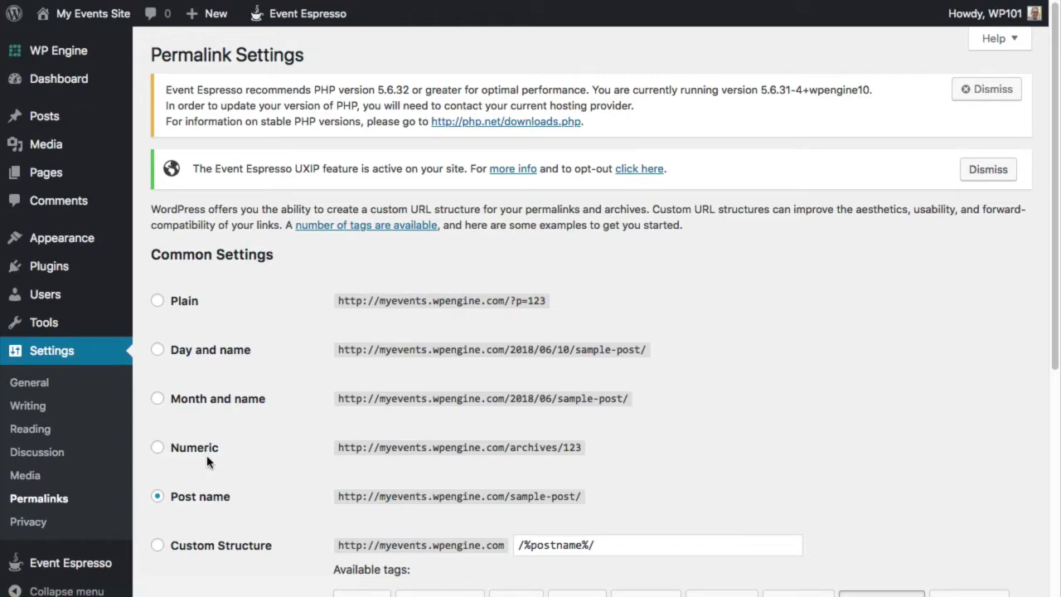
scroll(209, 463, down, 4)
scroll(208, 463, down, 1)
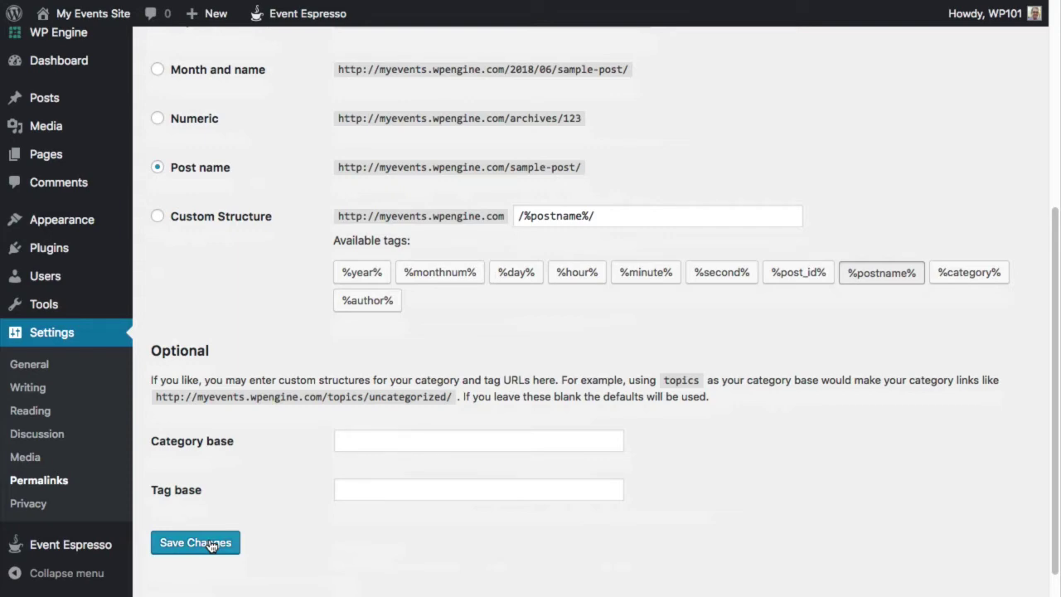
Check the General Settings, keeping Toronto as the site timezone.
click(53, 363)
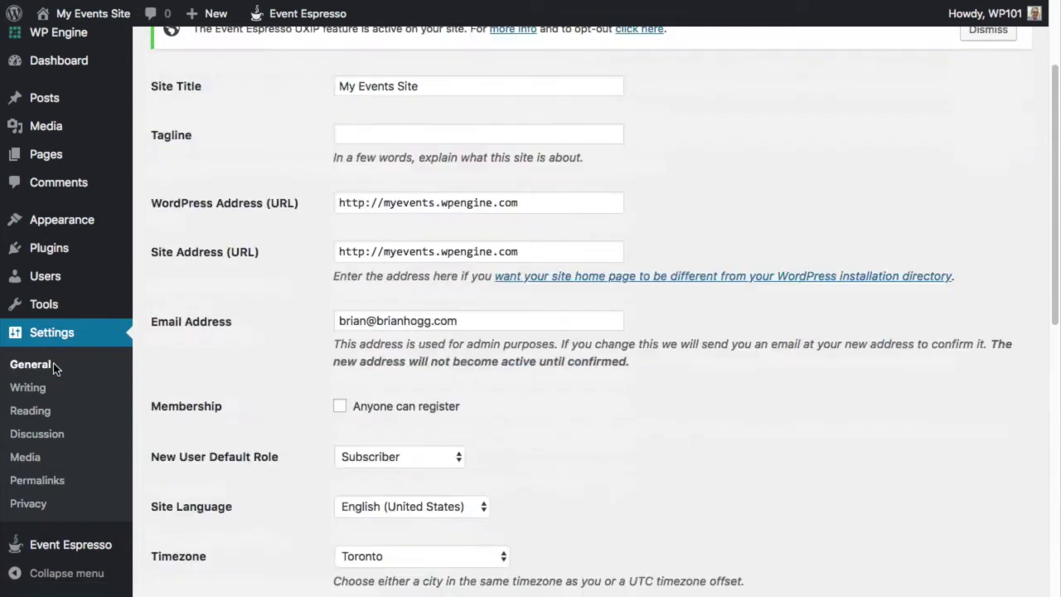
scroll(53, 363, down, 2)
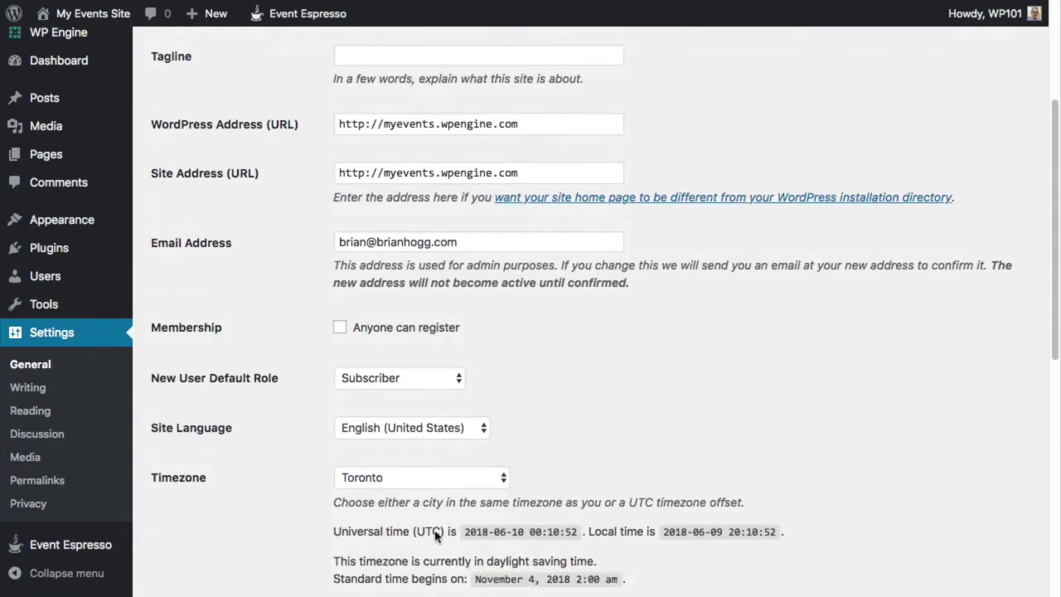
click(432, 484)
click(609, 448)
scroll(610, 448, down, 5)
scroll(610, 451, down, 4)
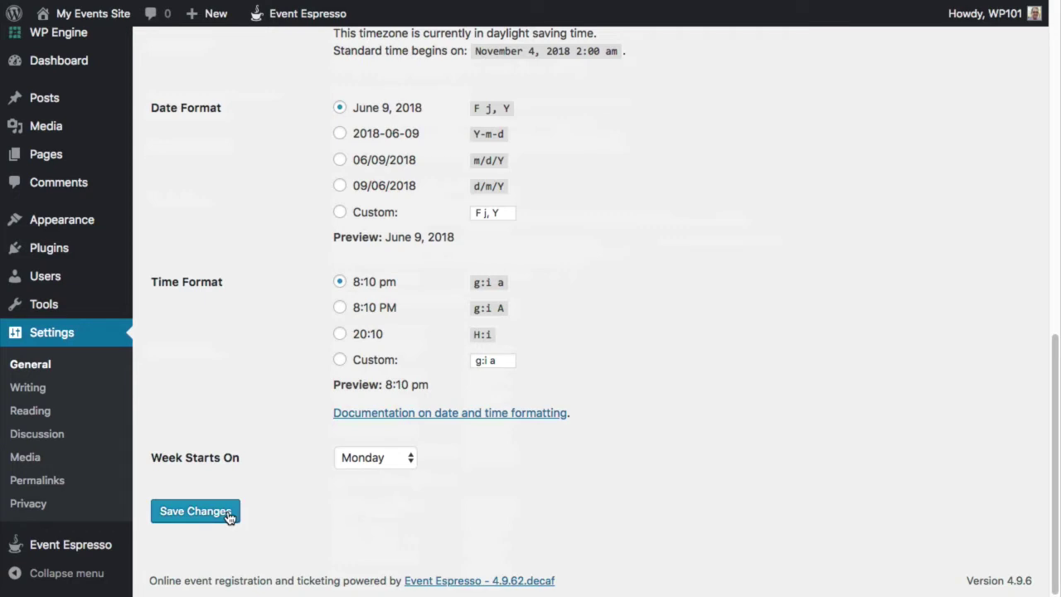
Review the organization name and logo fields in Event Espresso's General Settings and save them.
mouse_move(93, 546)
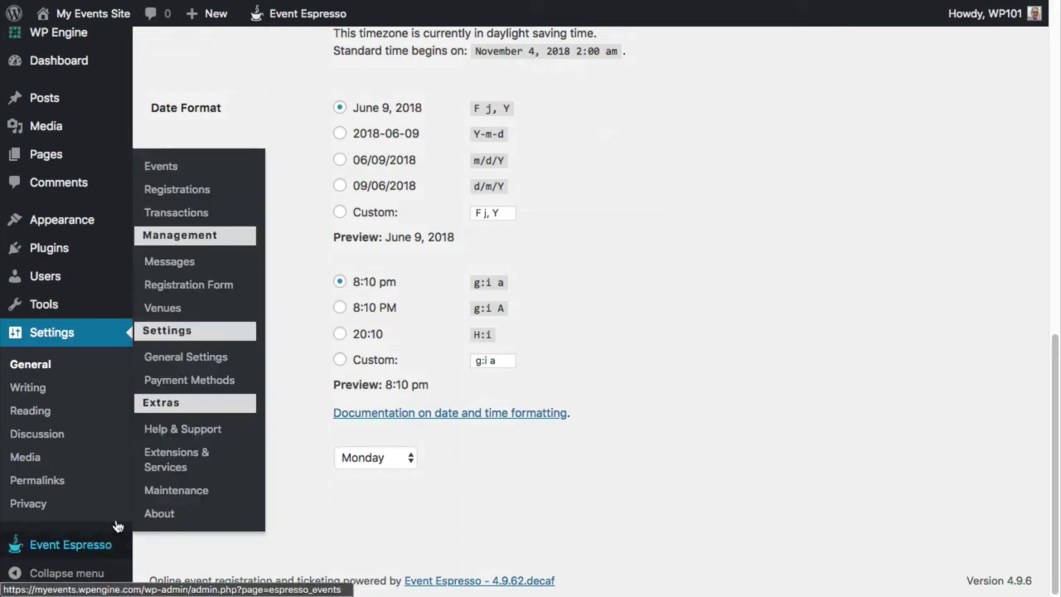
click(170, 359)
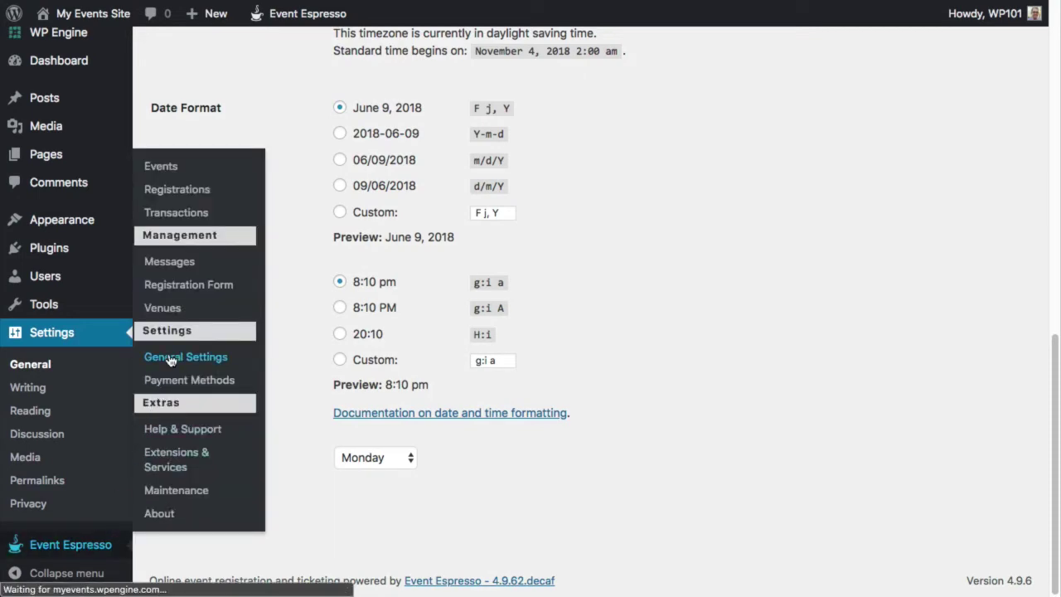
scroll(456, 277, down, 5)
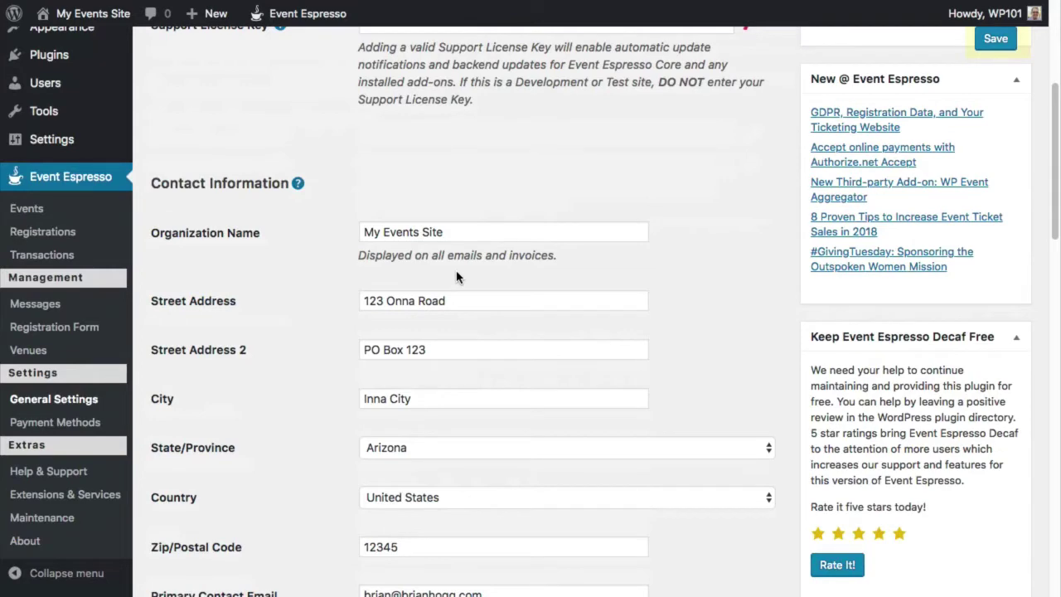
click(446, 231)
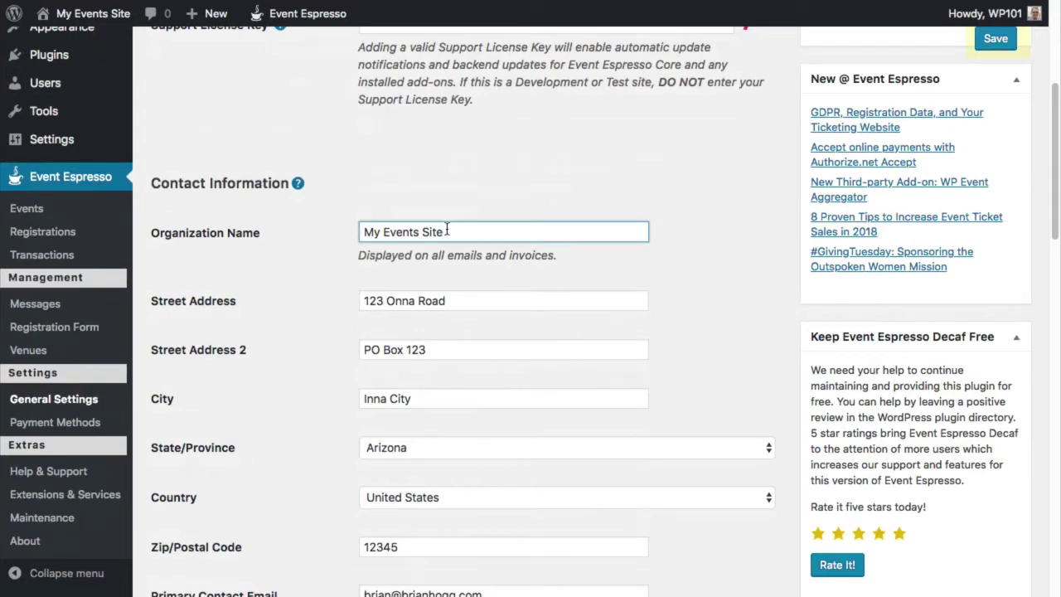
scroll(446, 231, down, 6)
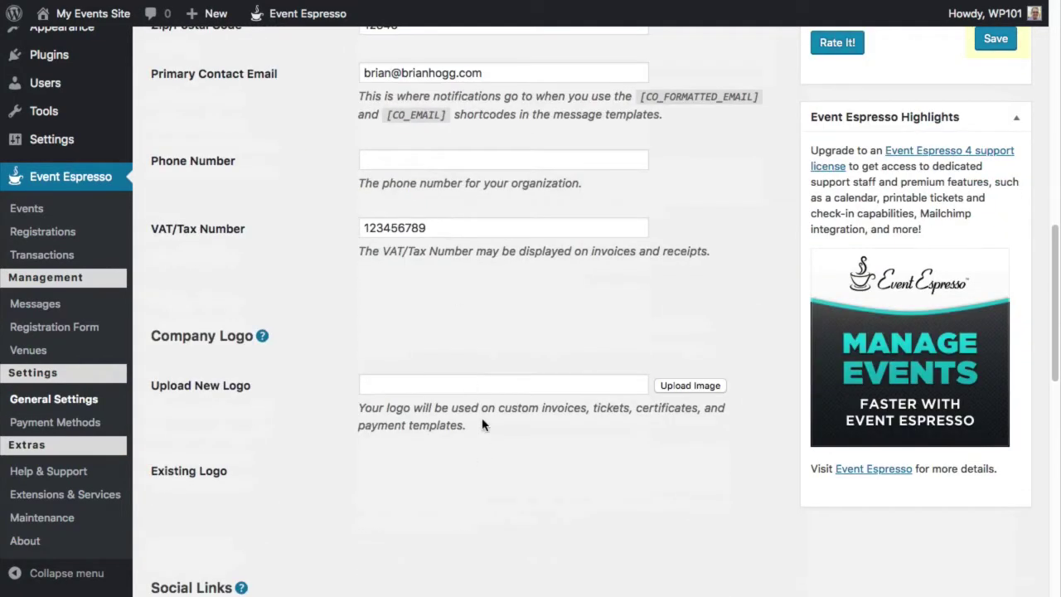
click(481, 386)
scroll(497, 383, down, 3)
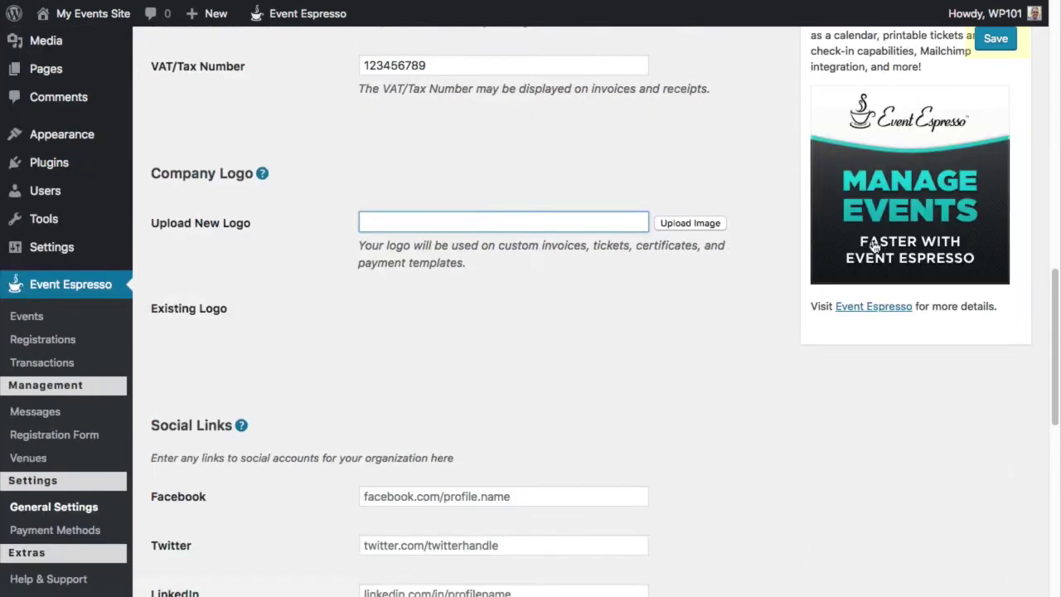
click(996, 39)
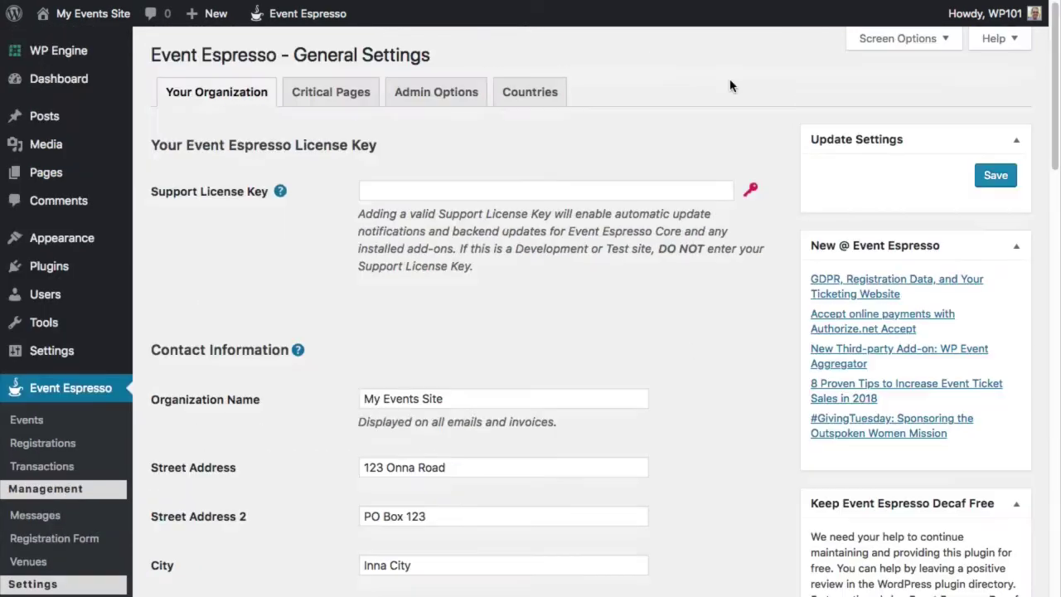
View the Critical Pages tab, confirming all pages report OK status and shortcodes.
click(319, 96)
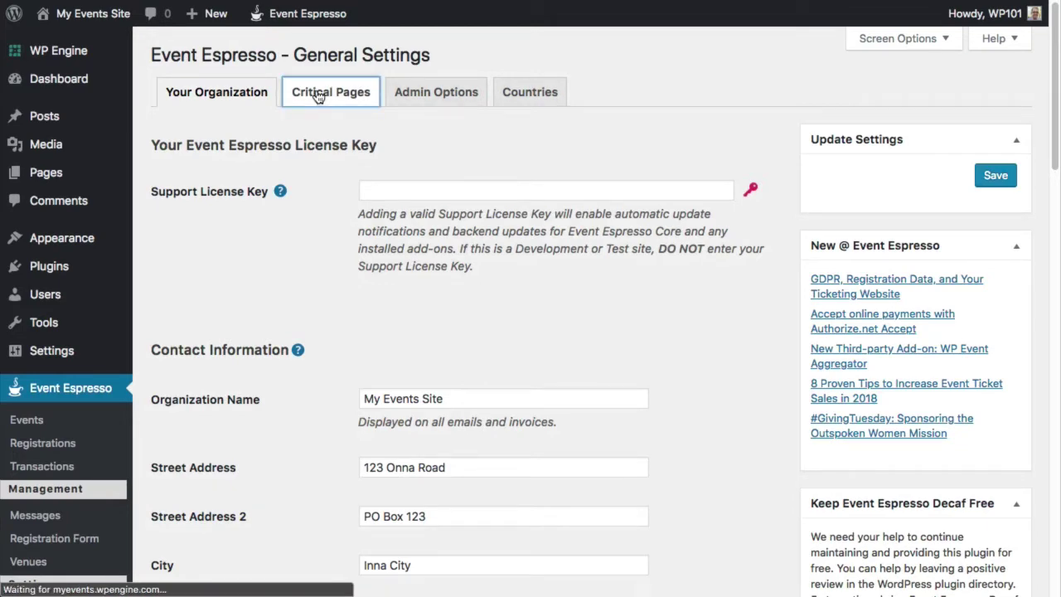
scroll(639, 236, down, 9)
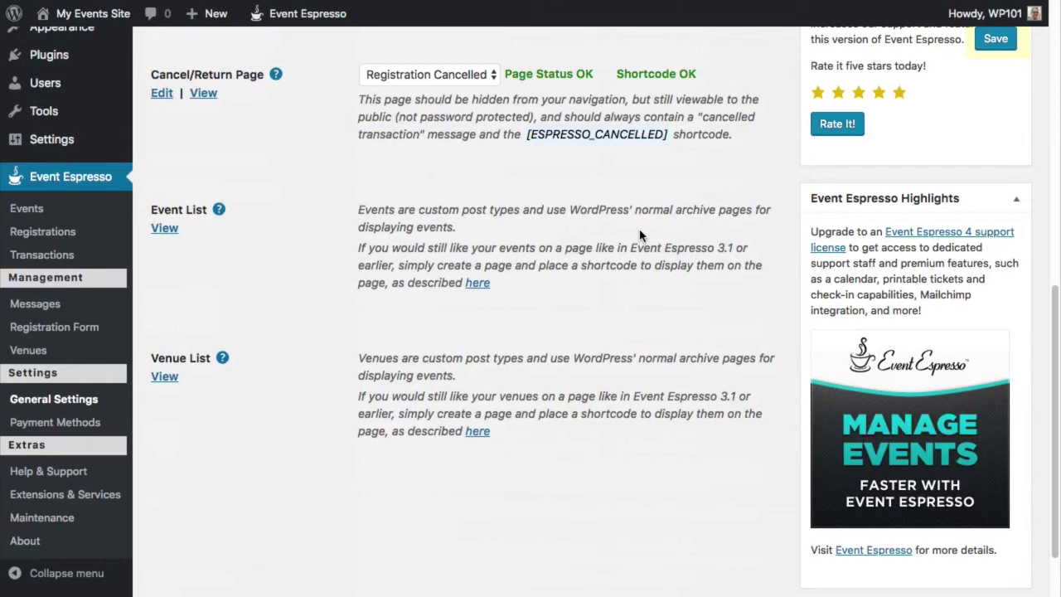
scroll(639, 237, up, 9)
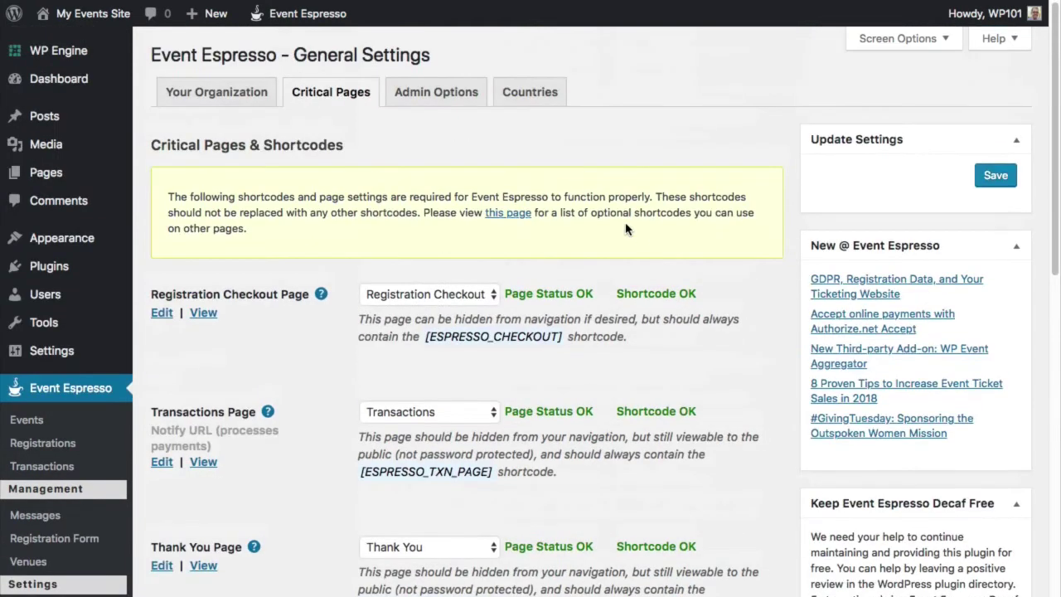
Stop United States appearing in country dropdowns and save its country details.
click(539, 98)
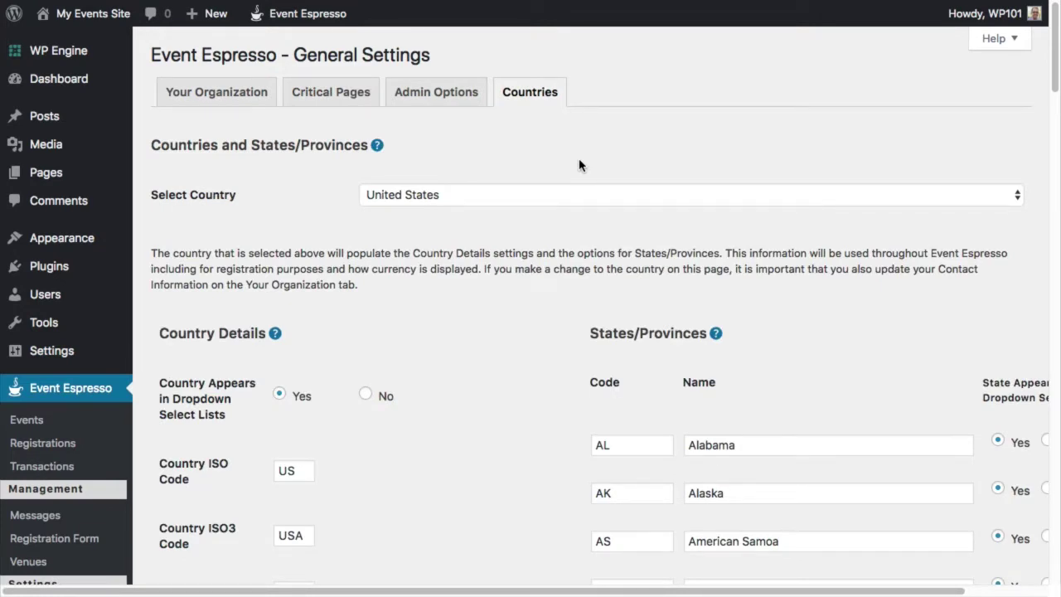
click(523, 201)
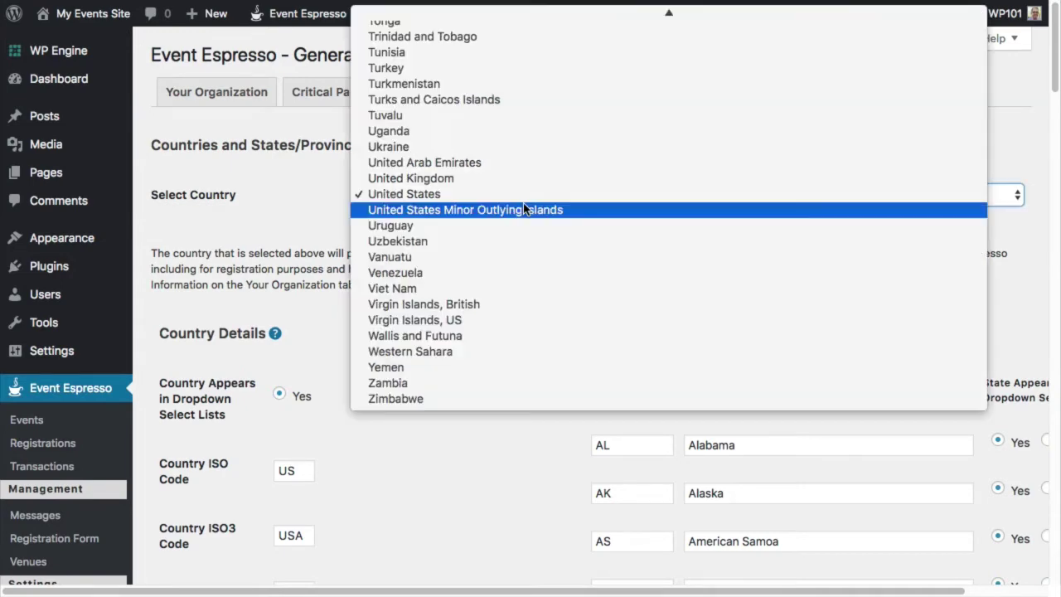
click(523, 196)
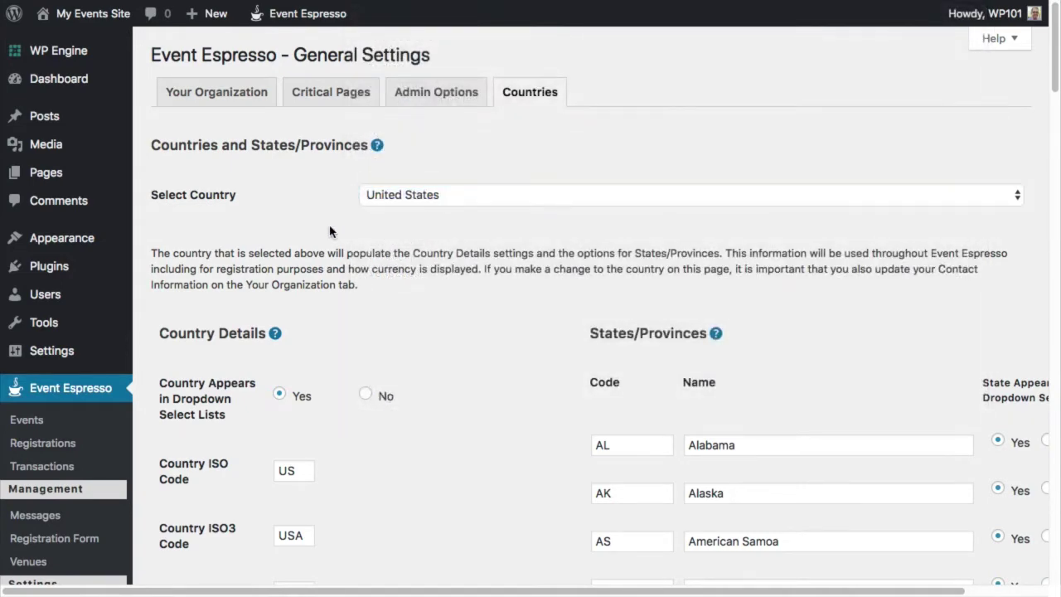
click(367, 396)
scroll(369, 398, down, 10)
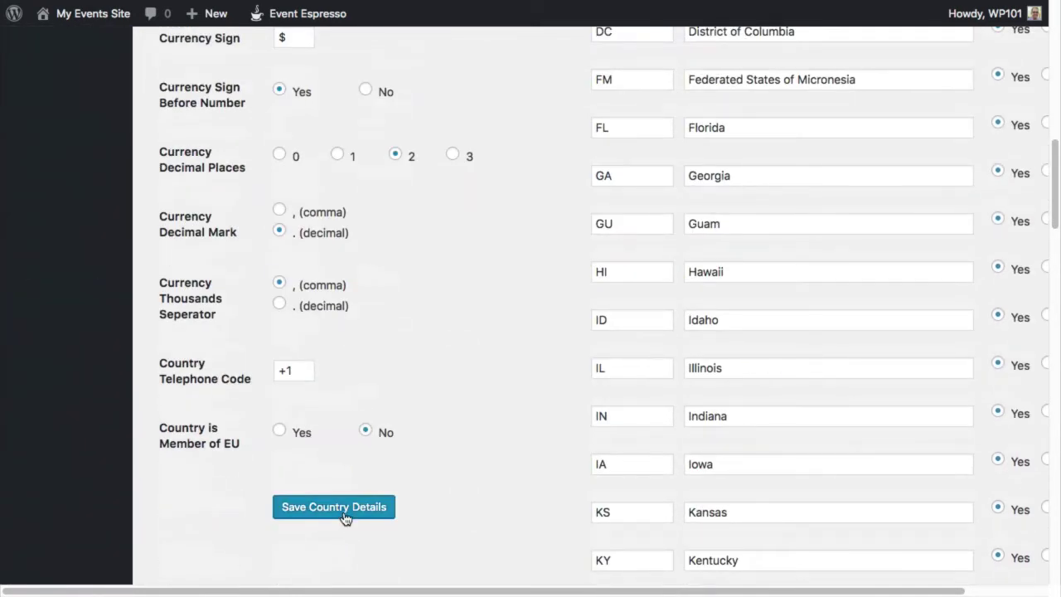
click(345, 515)
Stop Canada appearing in country dropdowns and save its country details.
click(474, 243)
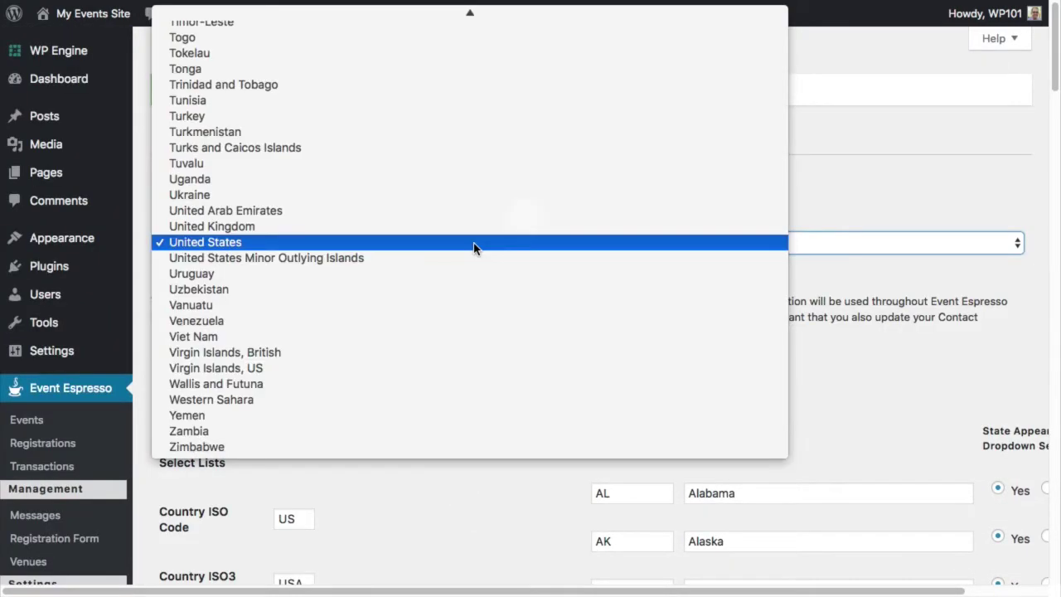
scroll(474, 243, up, 20)
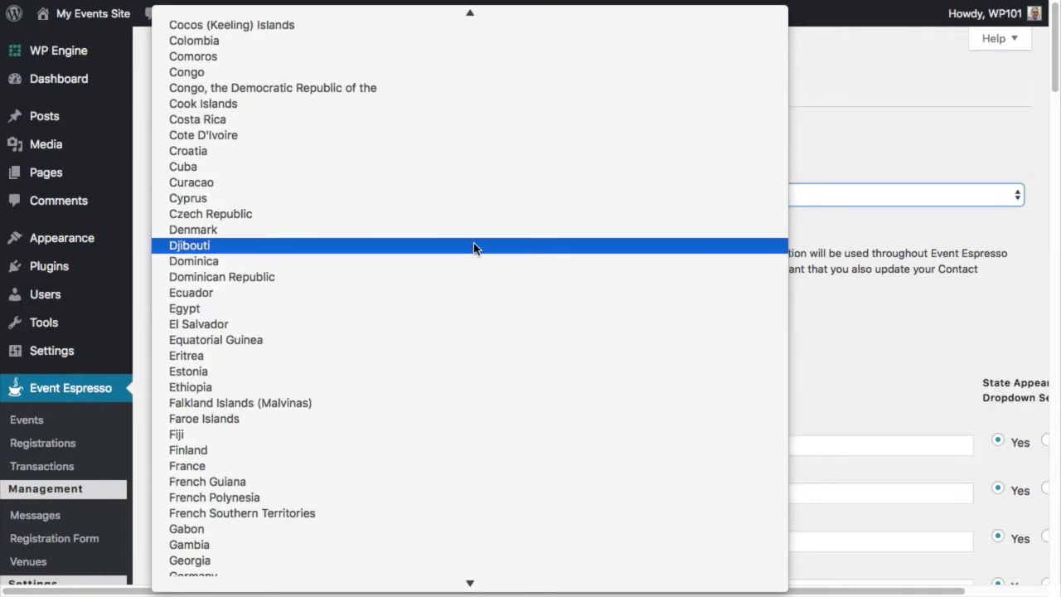
scroll(473, 247, up, 5)
click(466, 141)
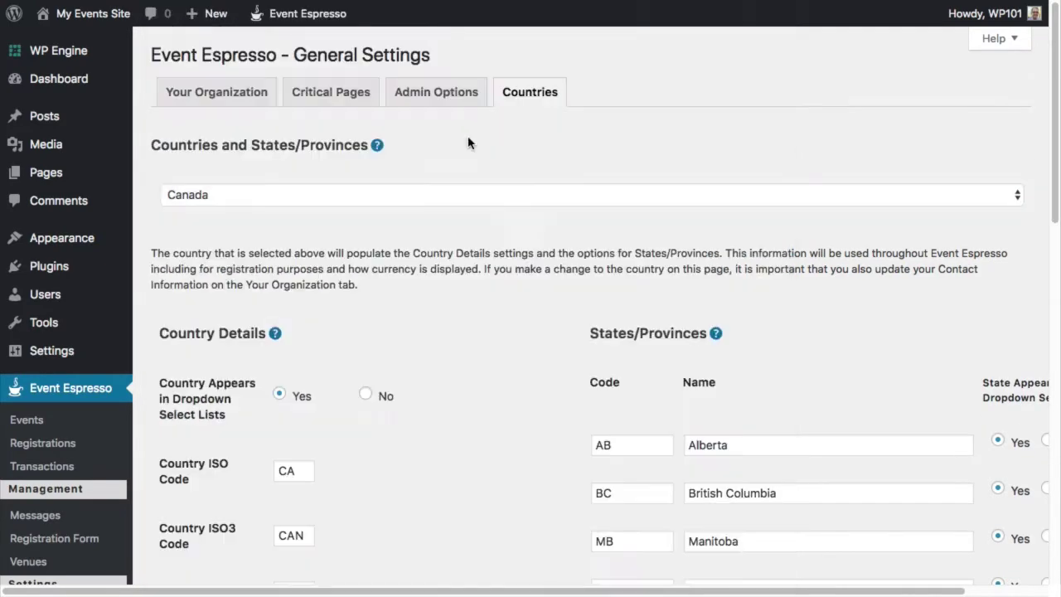
click(367, 394)
scroll(364, 398, down, 10)
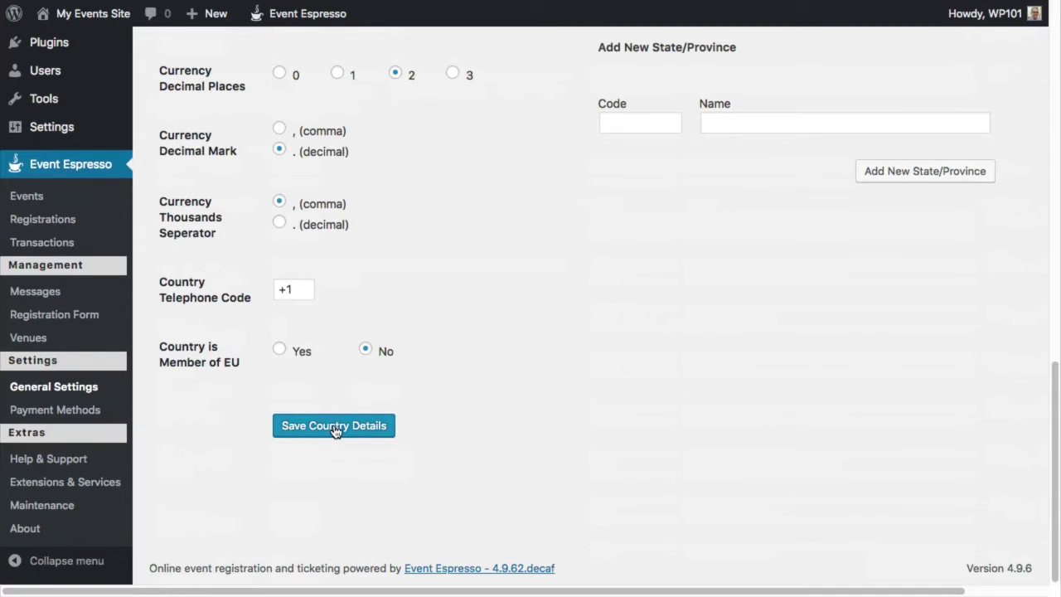
click(334, 428)
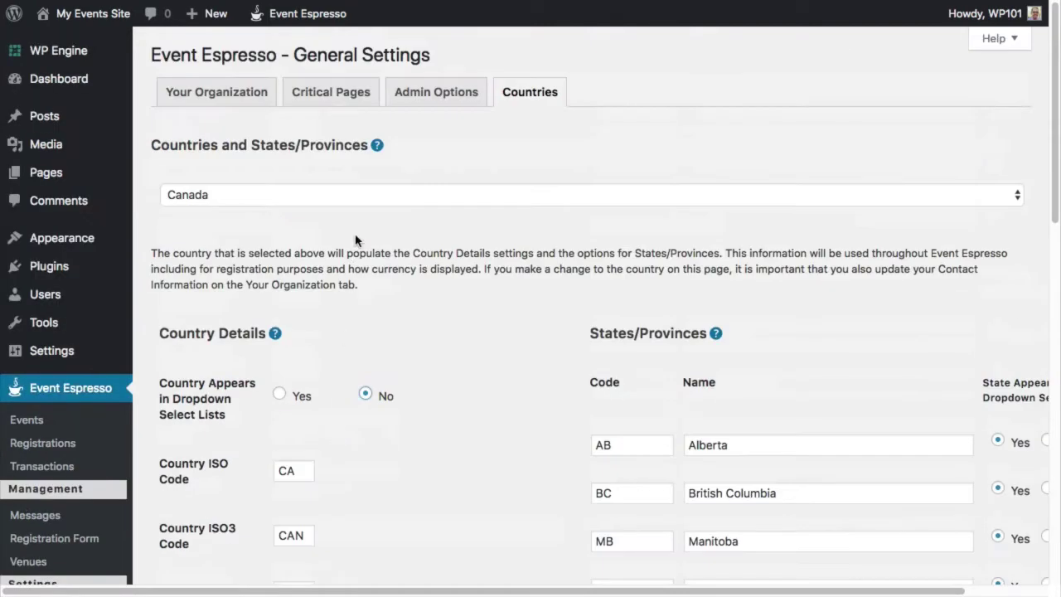
Select Denmark, make it appear in country dropdowns, and save its details.
click(359, 205)
click(373, 525)
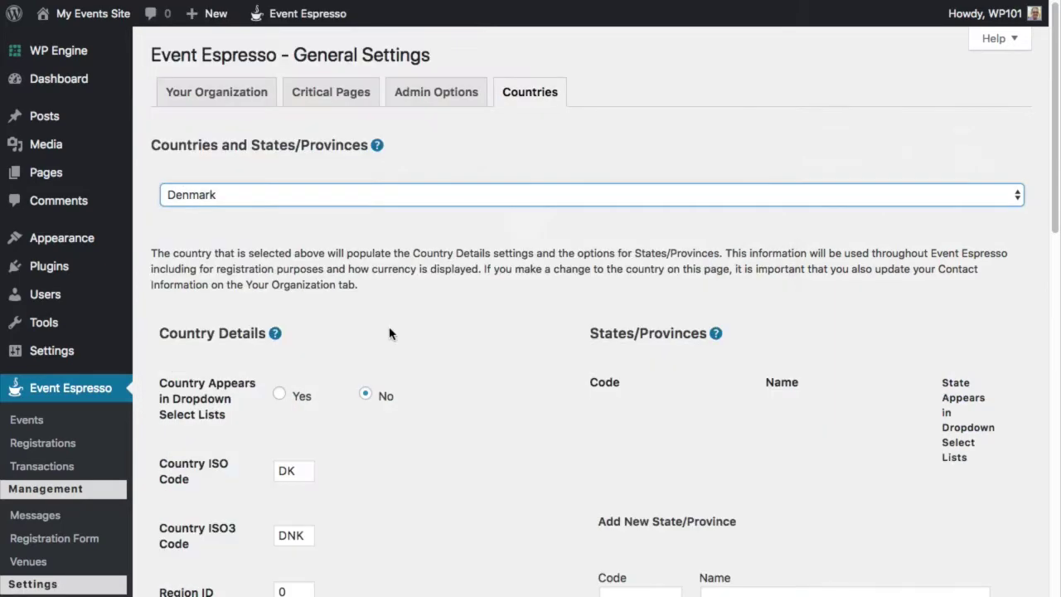
click(279, 396)
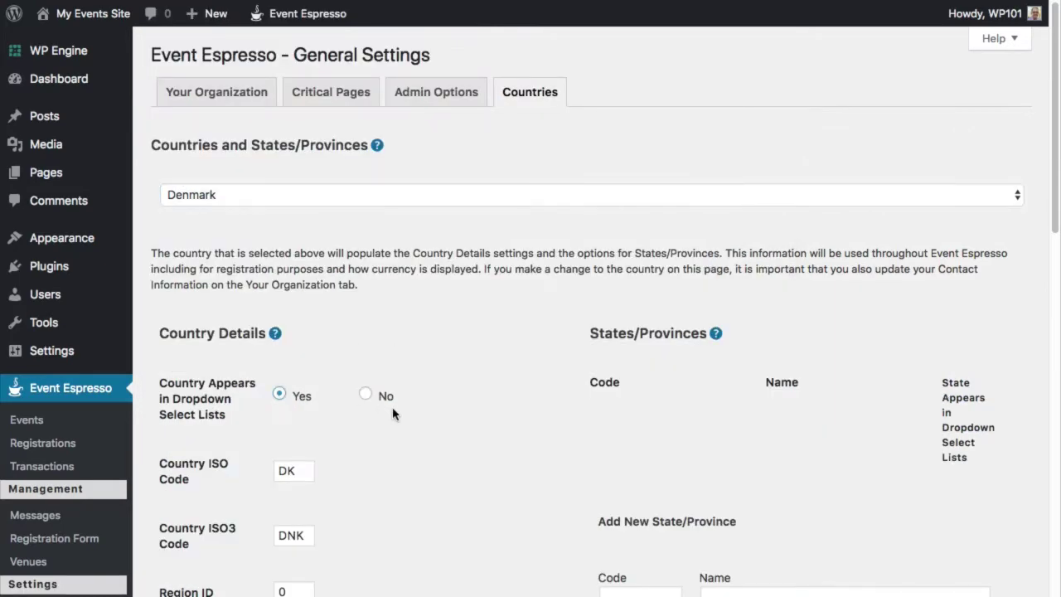
scroll(392, 415, down, 10)
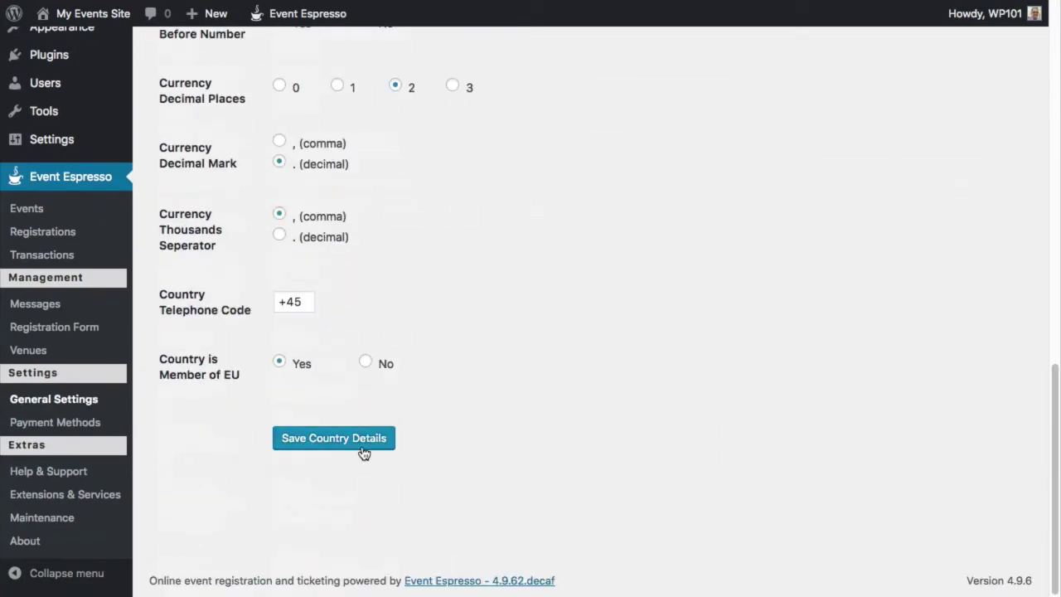
click(363, 451)
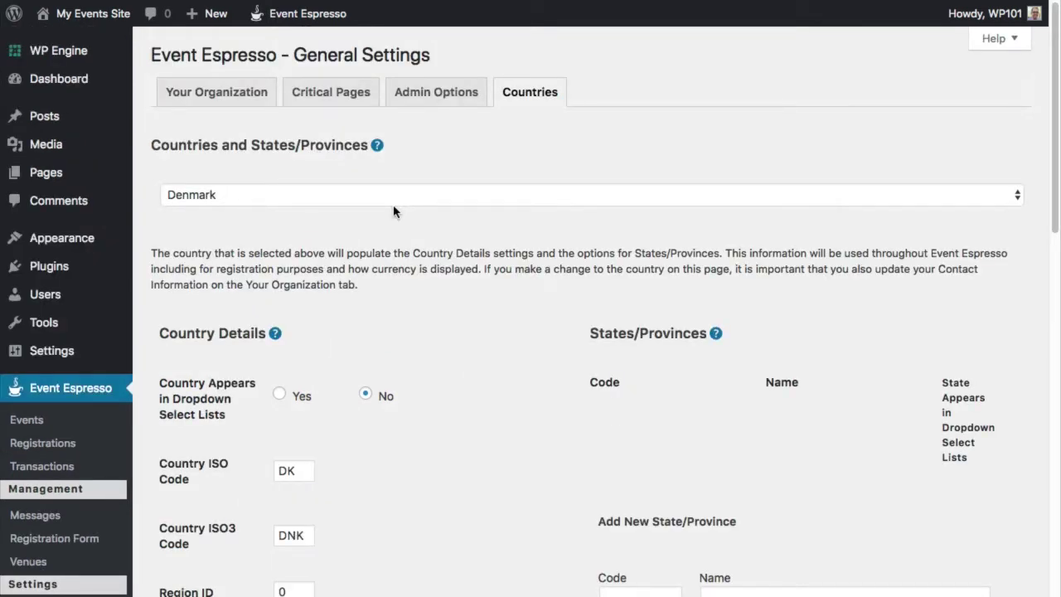
Create a page titled 'All Events' containing [ESPRESSO_EVENTS] and publish it.
click(160, 200)
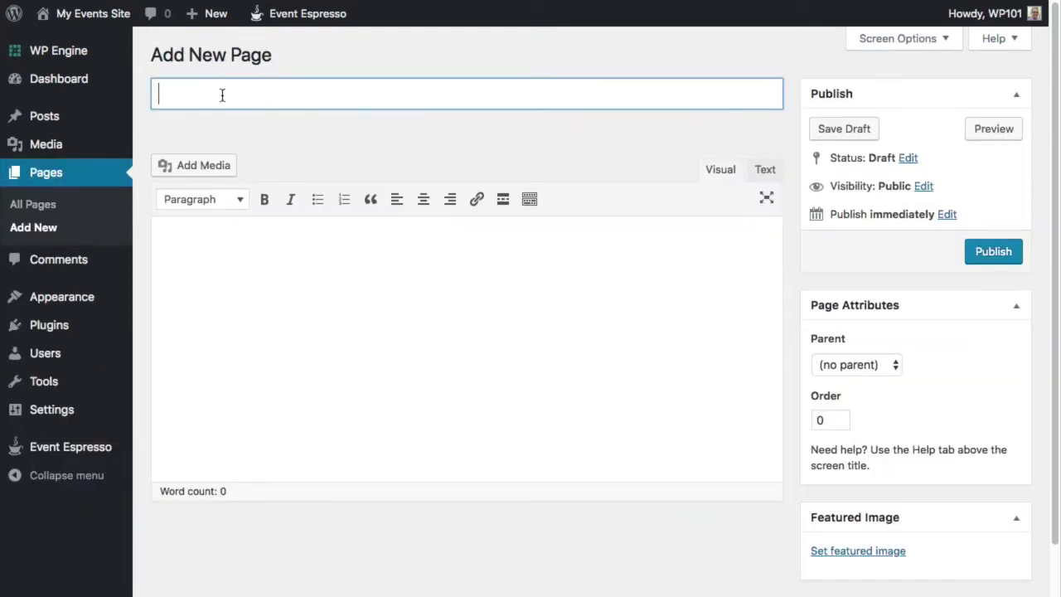
text(All Events)
click(184, 243)
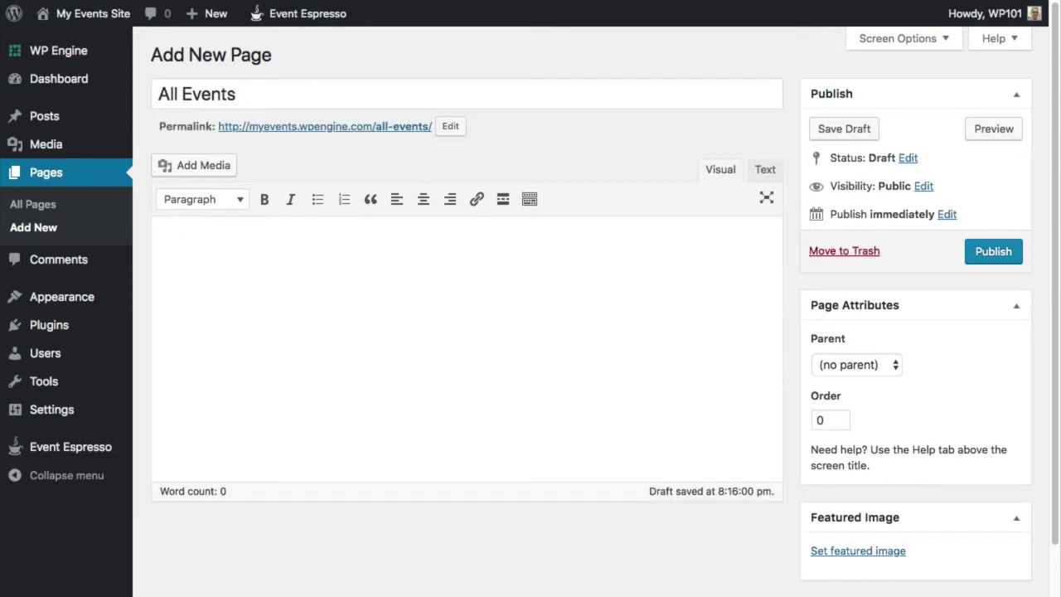
text(ESPRESSO)
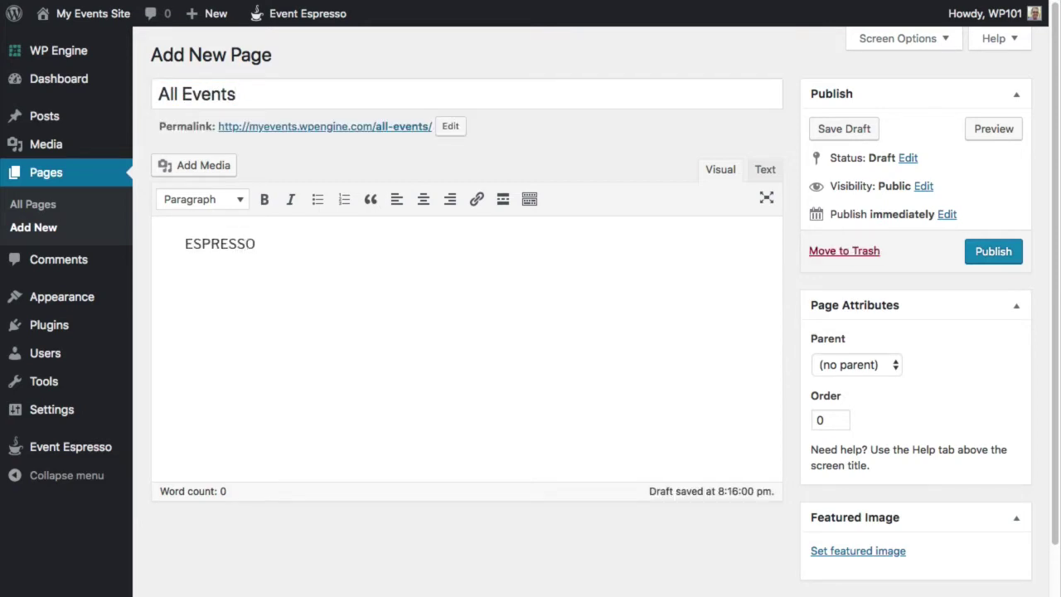
text(_EVENTS])
click(185, 244)
text([)
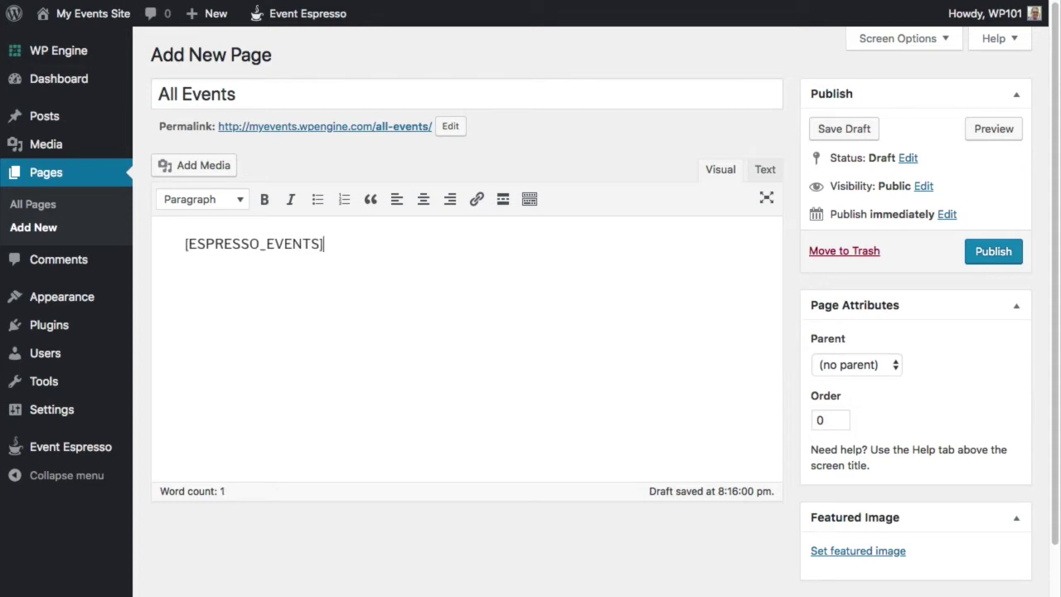
key(super+a)
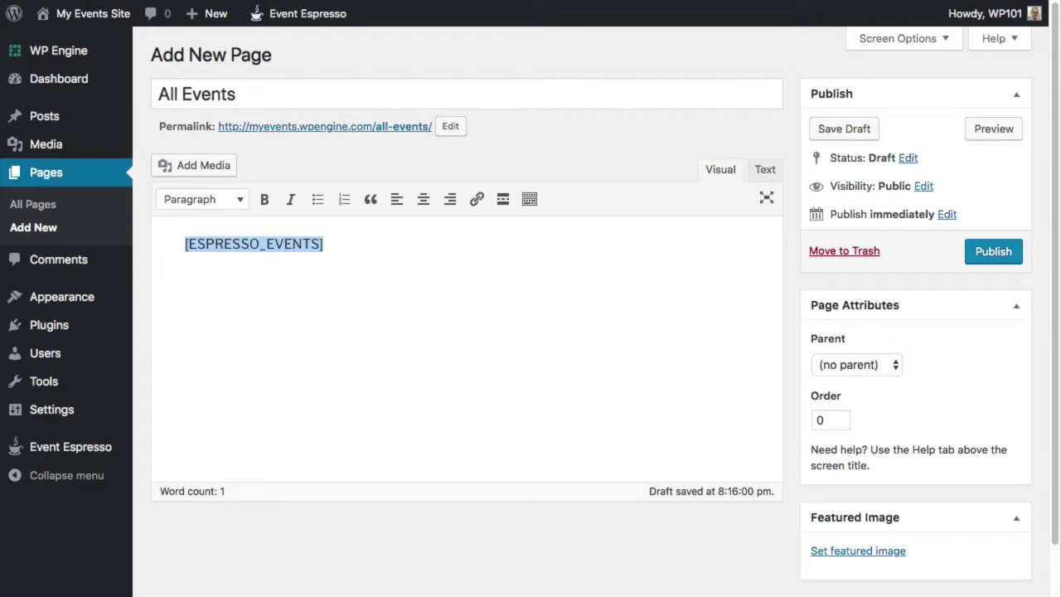
click(324, 244)
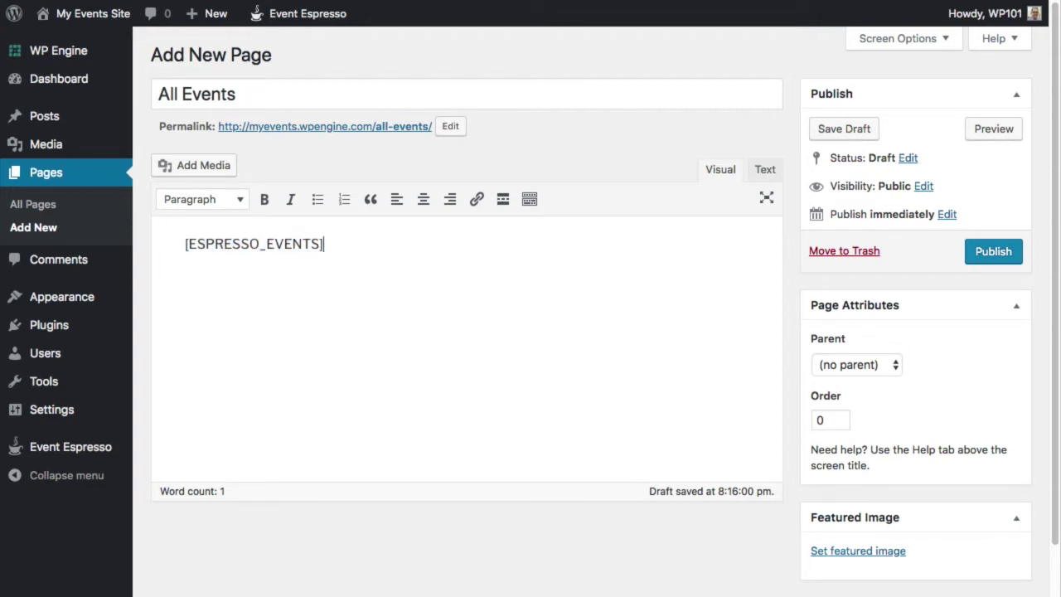
click(997, 249)
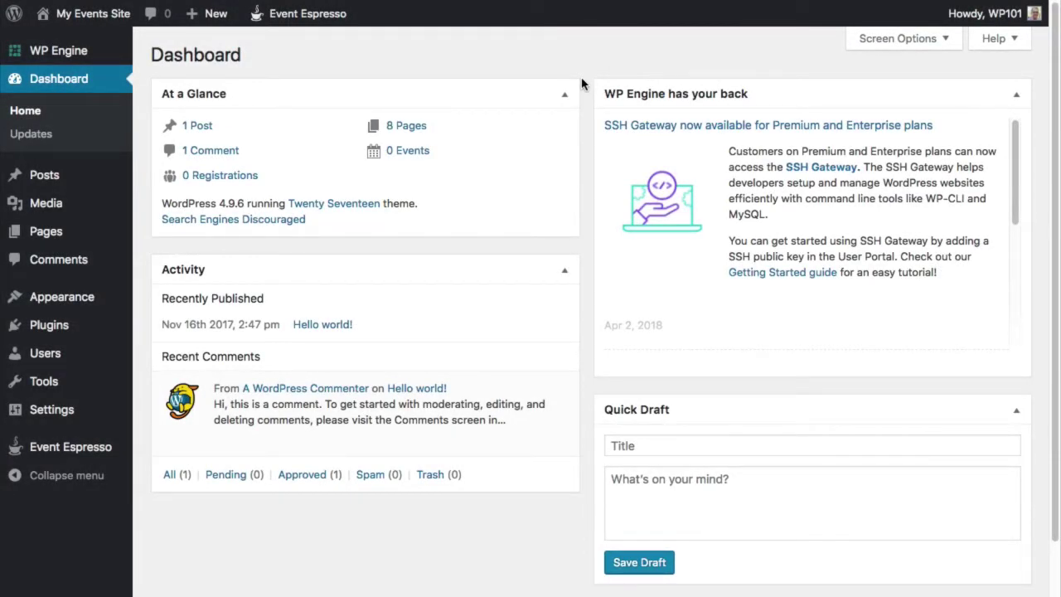
Bring up the Events > Add New option under Event Espresso in the admin bar.
mouse_move(286, 25)
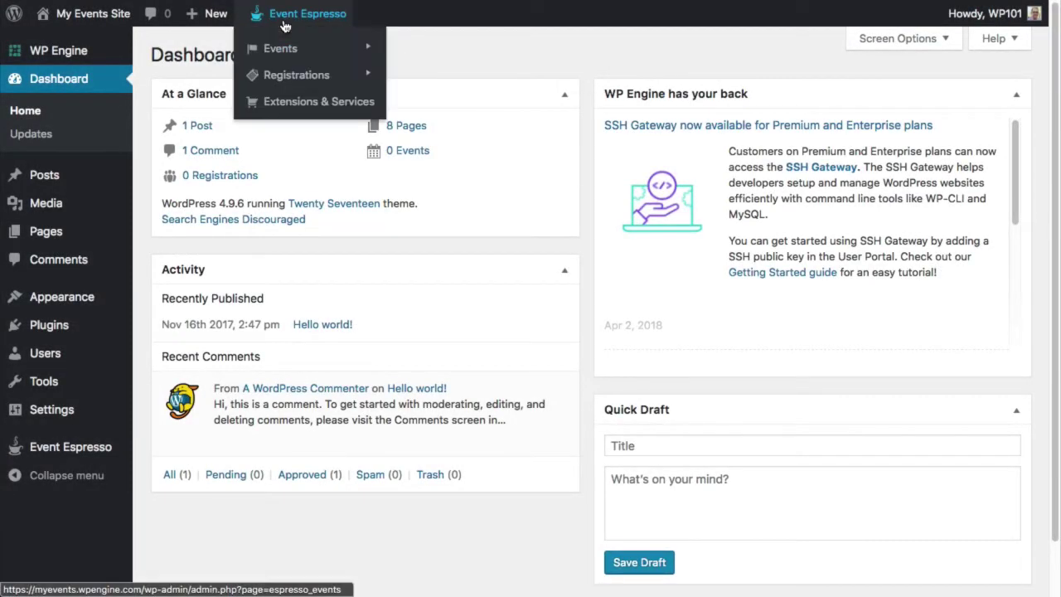
mouse_move(282, 49)
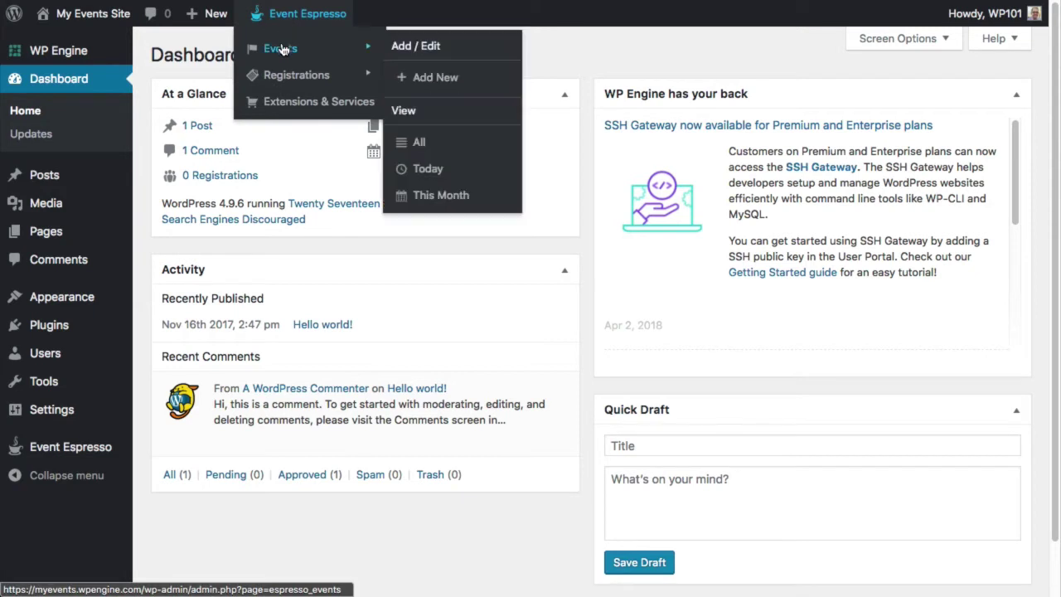
Add a new event titled 'Kids Learning Code: Tech Day' and paste its three-paragraph description.
click(435, 77)
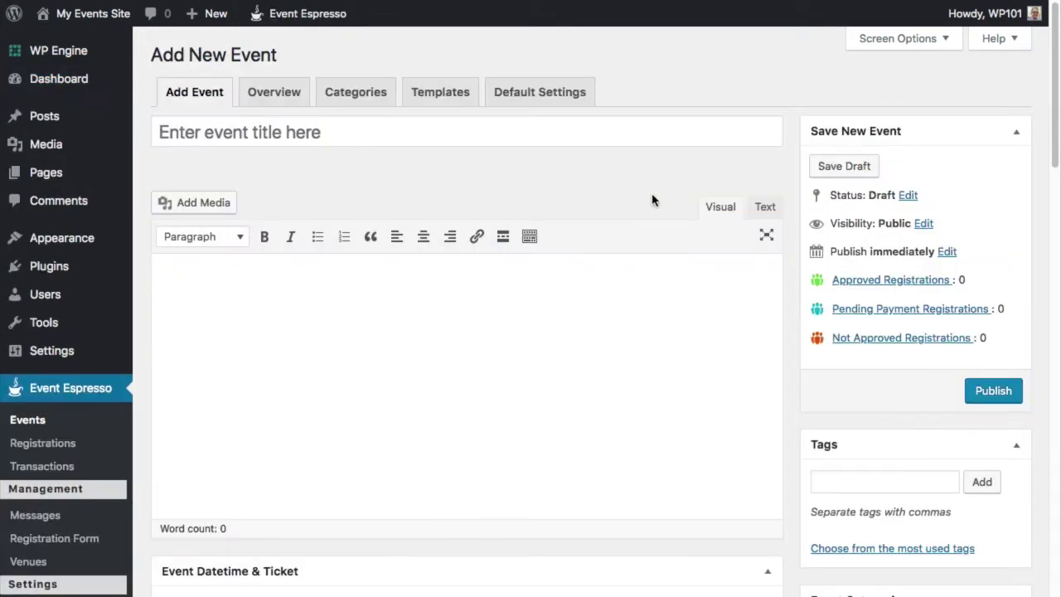
click(641, 132)
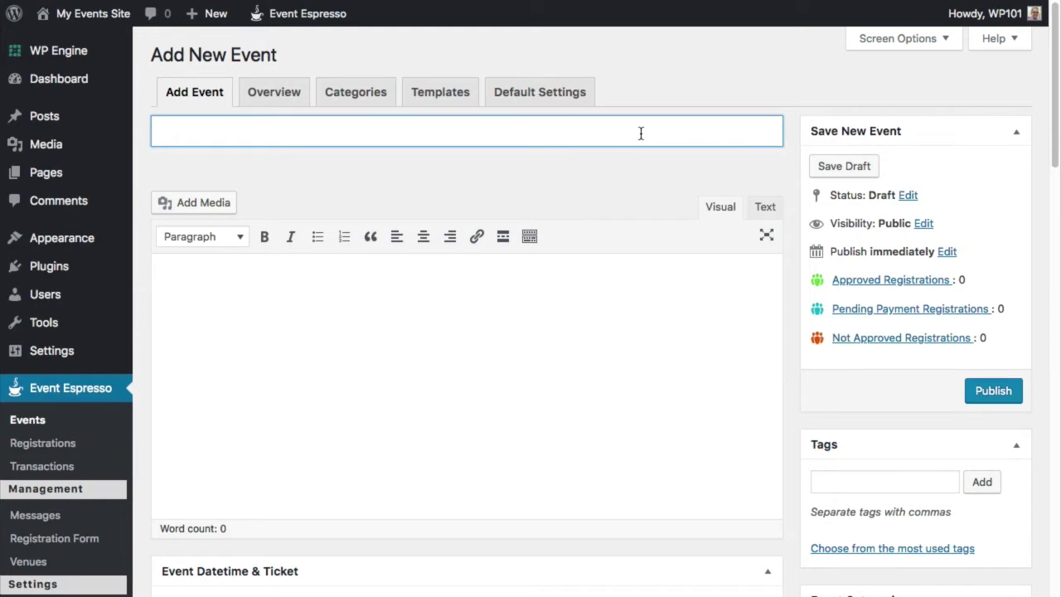
text(Kids Learning Code: Tech Day)
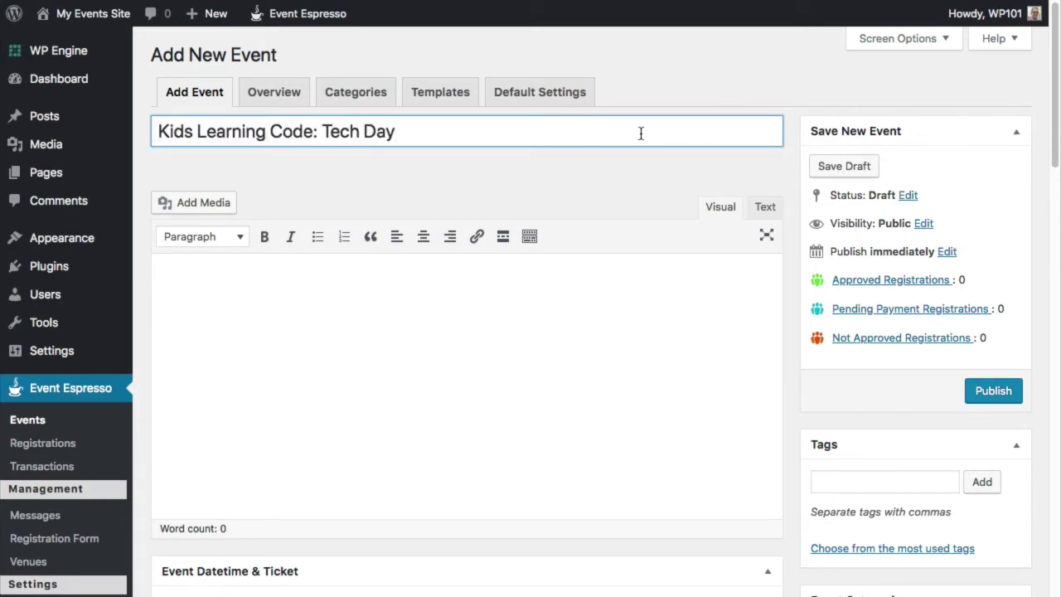
click(626, 265)
text(Tech Day is a fun and interactive learning experience that introduces kids ages 6-8 and 9-12 to the world of technology by providing them with a variety of building and creation opportunities.  Happening during weekends, PA Days, and other special holidays, this full day, child-only event brings together workshops and Tech Stations to teach learners computational thinking through unplugged activities, software like Scratch and Pixlr, and hardware such as MaKey MaKey and LittleBits! Field trips to your local tech companies/departments are an integral part of the hands-on experience Tech Days provide, as kids will have a peek into the real-world of technology.  Kids will be inspired by the amazing instructors, mentors and special guests that Tech Days provide, and will learn the technological literacy and creative skills necessary for this ever-changing digital generation.)
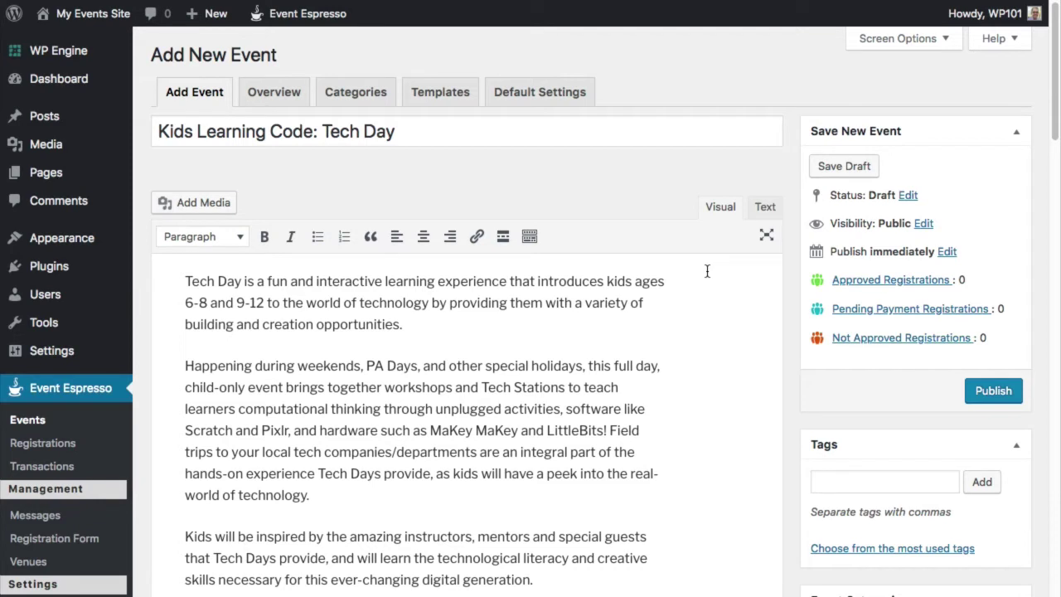
click(244, 239)
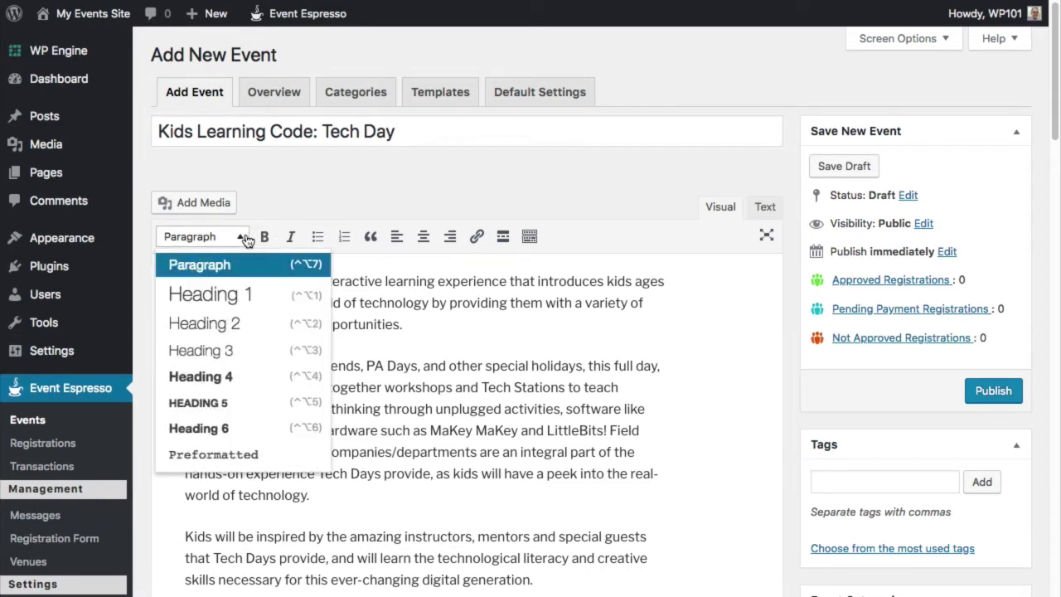
click(588, 312)
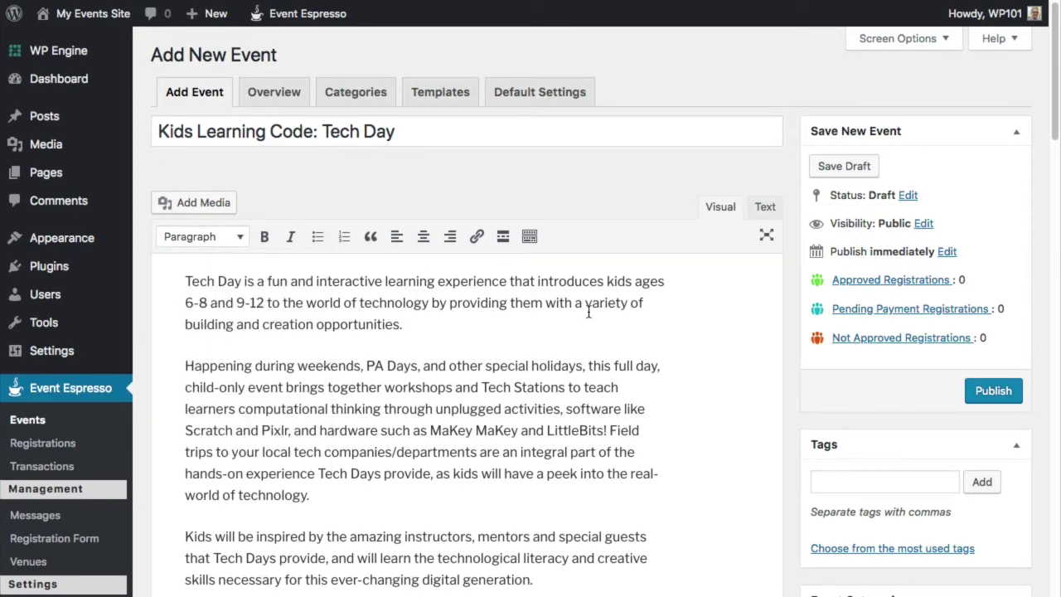
Set the event datetime to July 25, 2018, 8:00 am to 5:00 pm.
scroll(589, 312, down, 1)
scroll(589, 311, down, 10)
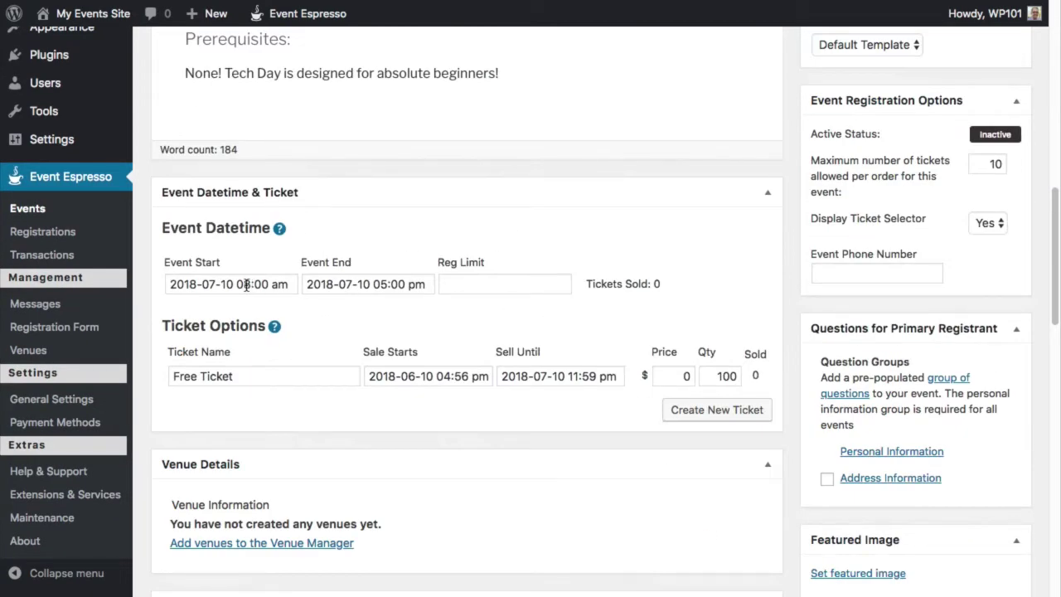
click(331, 283)
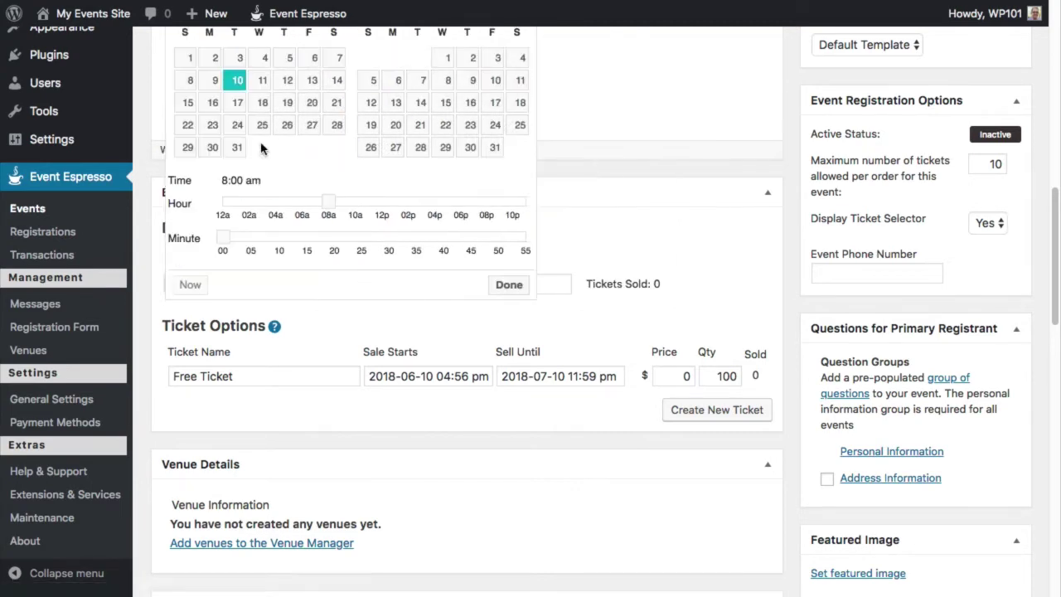
click(262, 129)
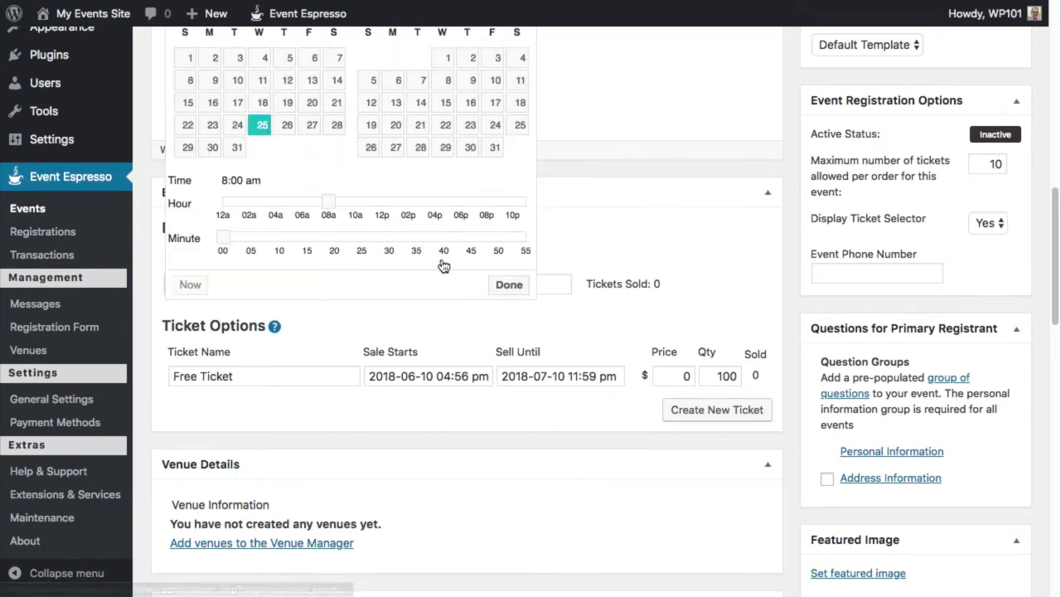
click(506, 284)
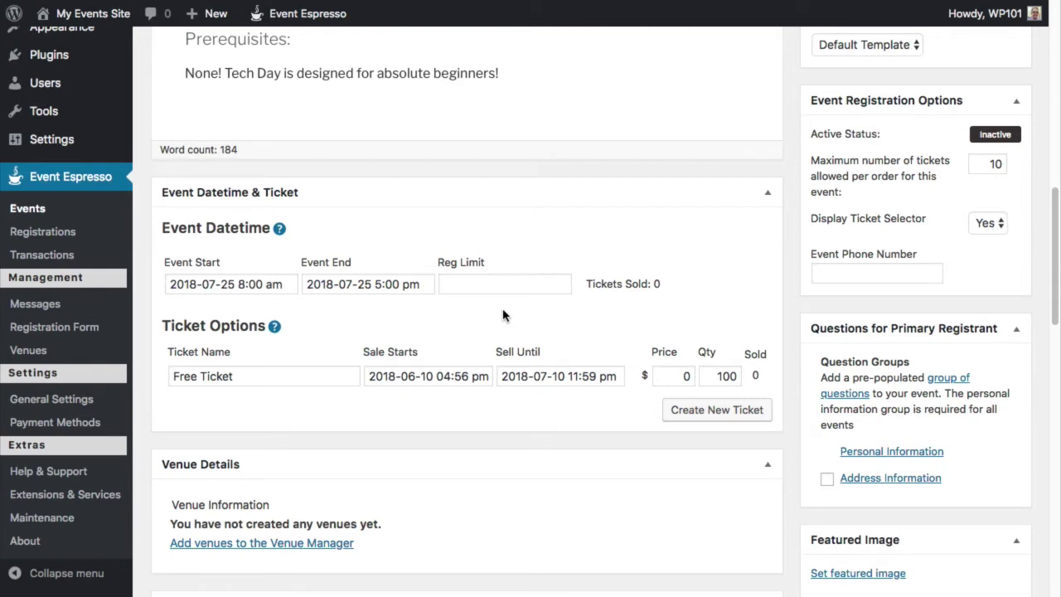
Set Display Ticket Selector to No.
scroll(503, 315, down, 2)
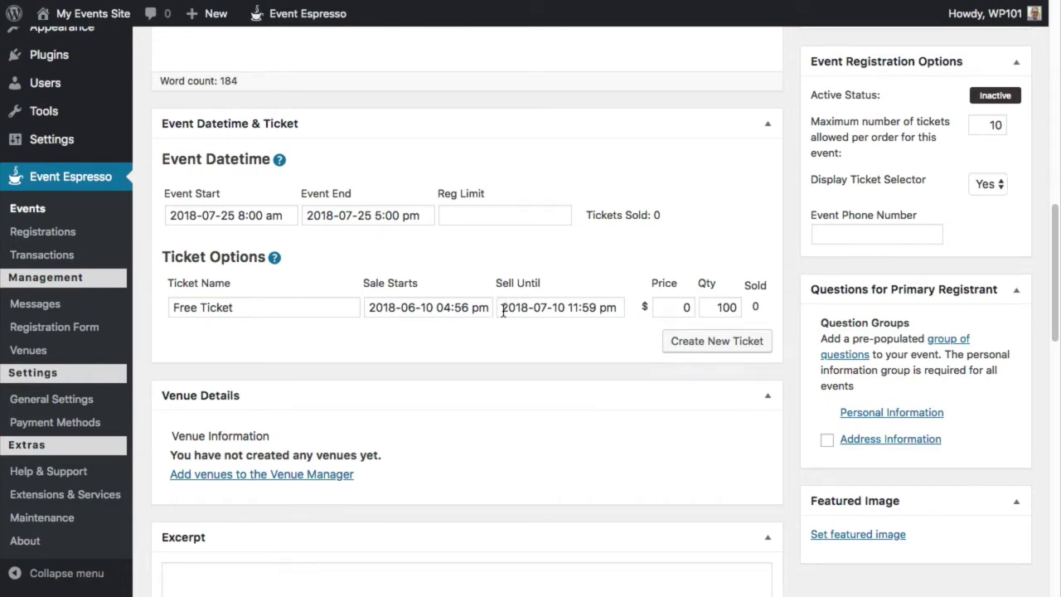
click(997, 185)
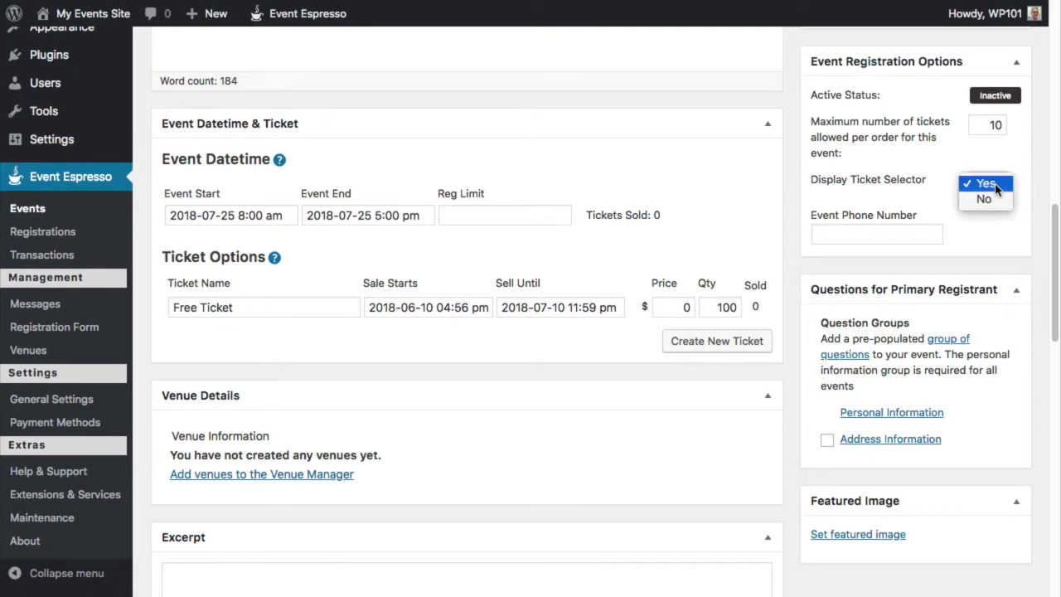
key(Escape)
key(Down)
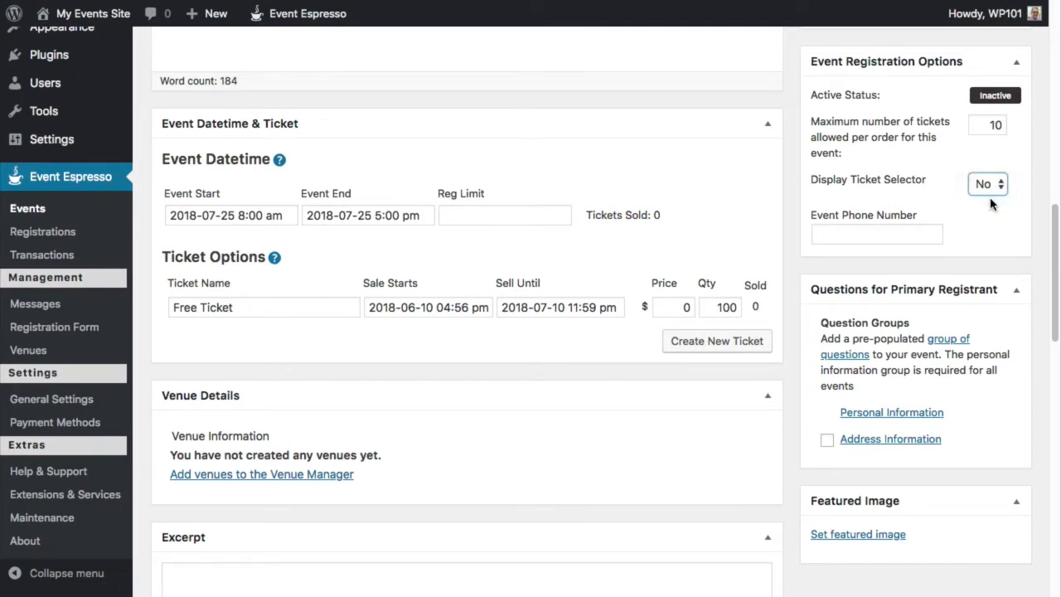
Start the event excerpt, turn off comments, and check registration allows 10 tickets per order.
click(991, 204)
scroll(280, 487, down, 5)
click(298, 295)
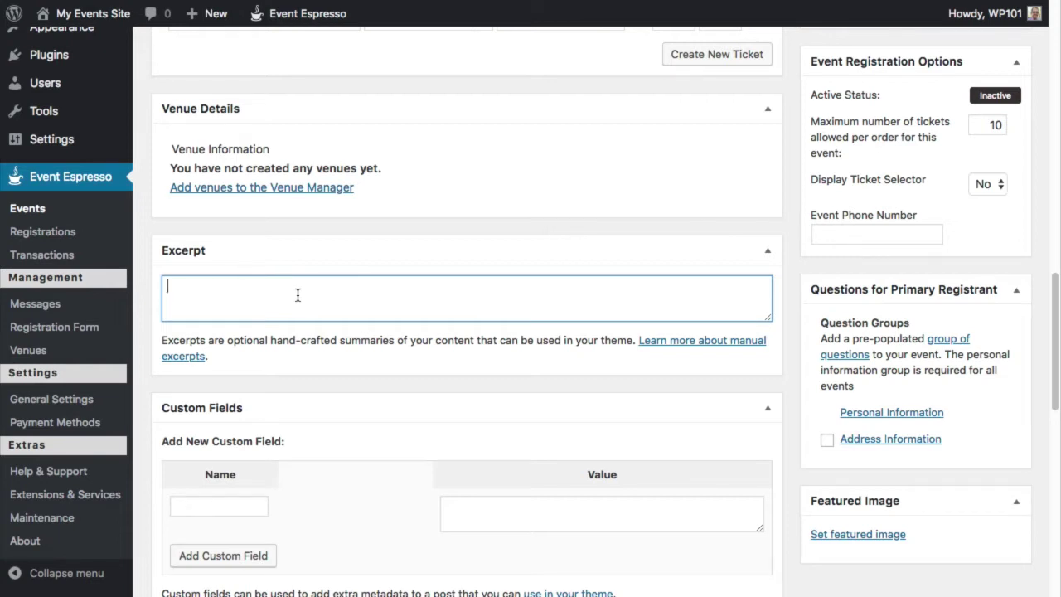
scroll(297, 295, up, 6)
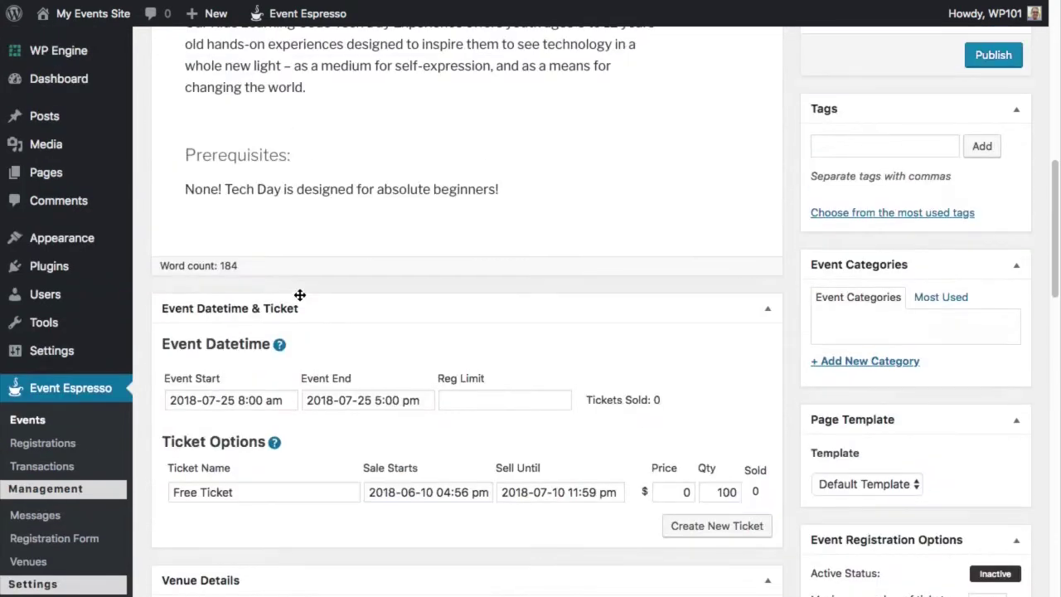
scroll(793, 332, down, 12)
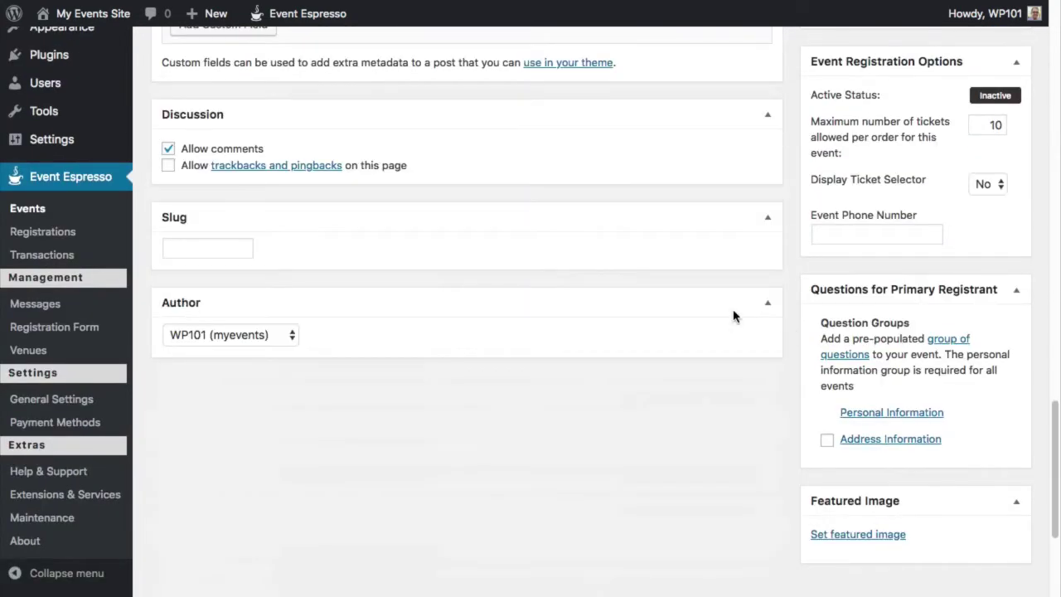
click(169, 149)
scroll(793, 280, up, 5)
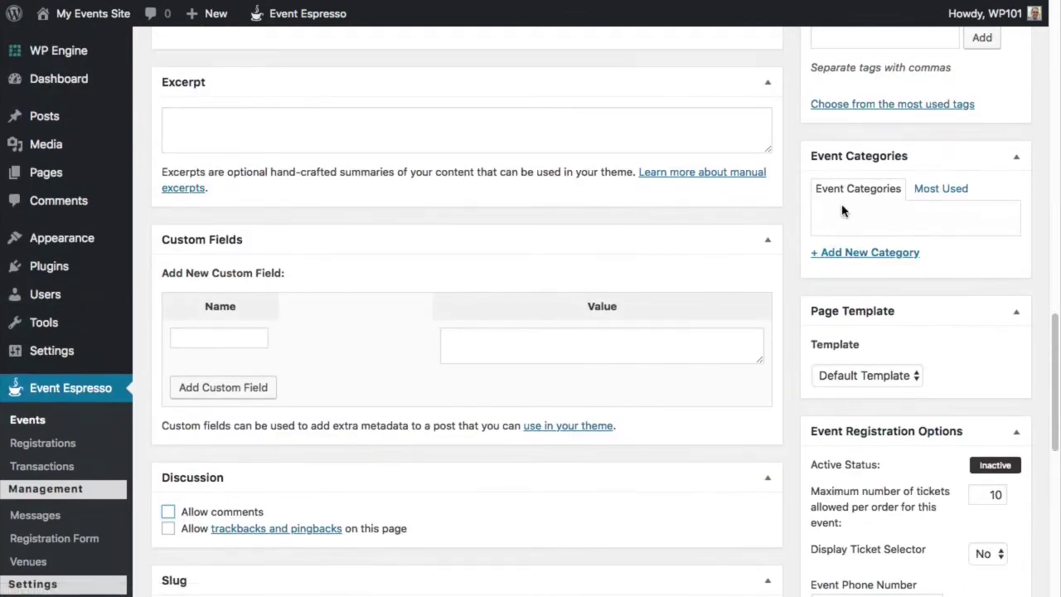
scroll(844, 199, up, 2)
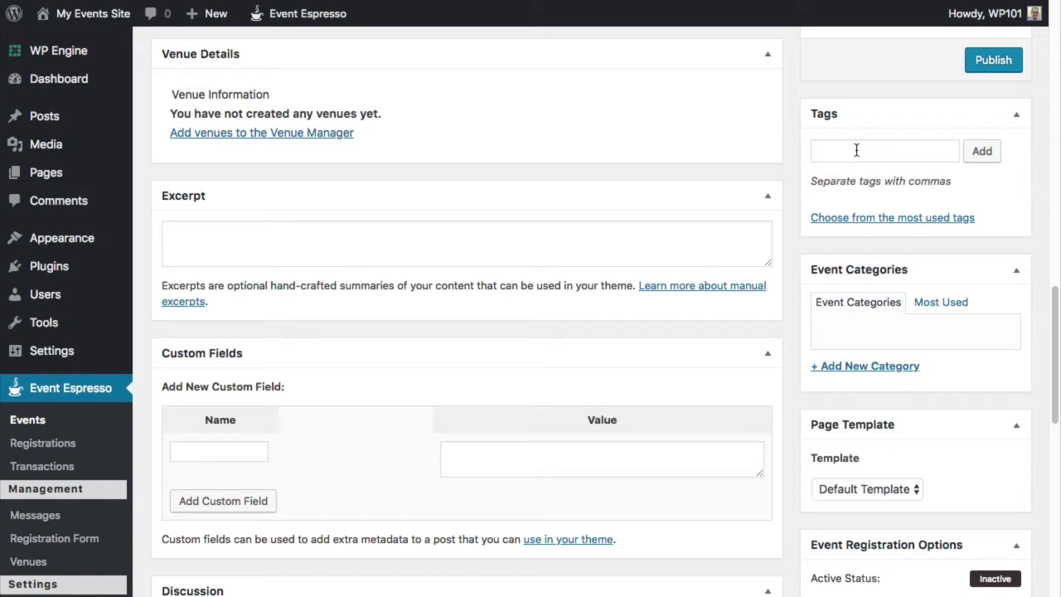
scroll(870, 215, down, 7)
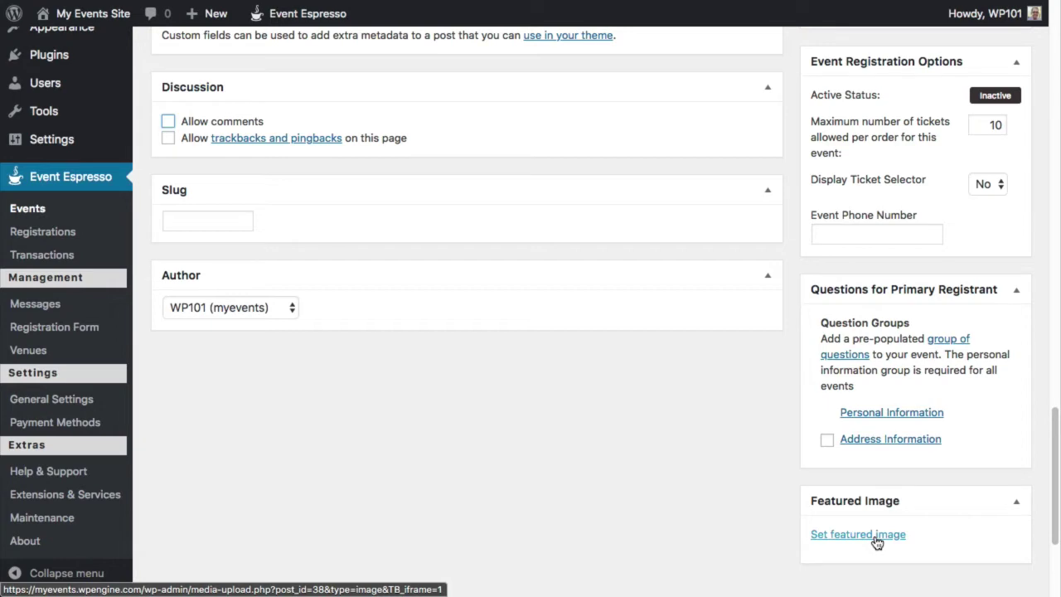
Publish the Kids Learning Code: Tech Day event and browse its live page dated July 25, 2018.
scroll(911, 514, up, 8)
click(983, 224)
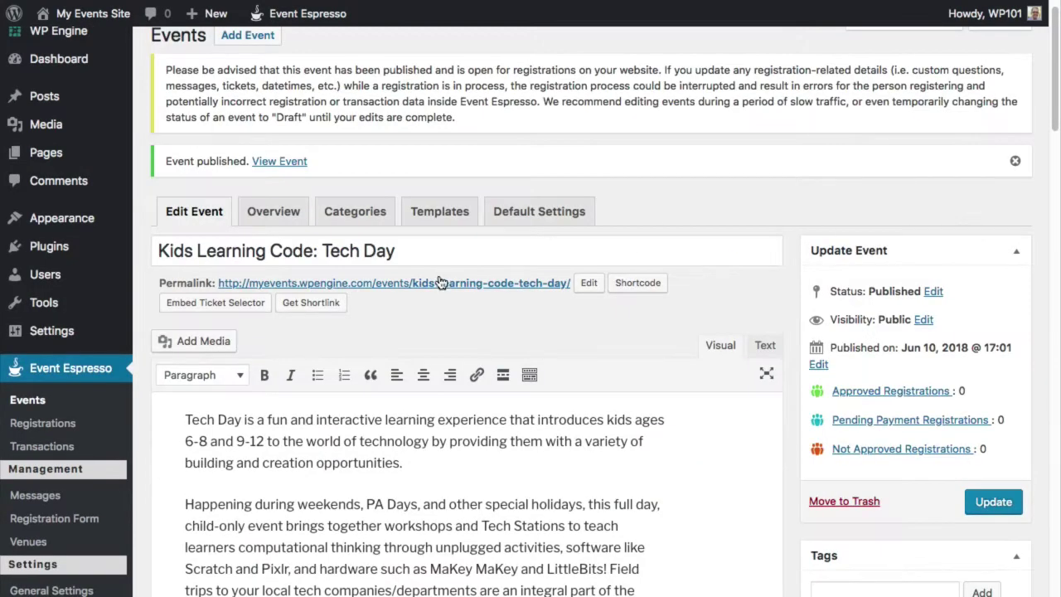
click(439, 284)
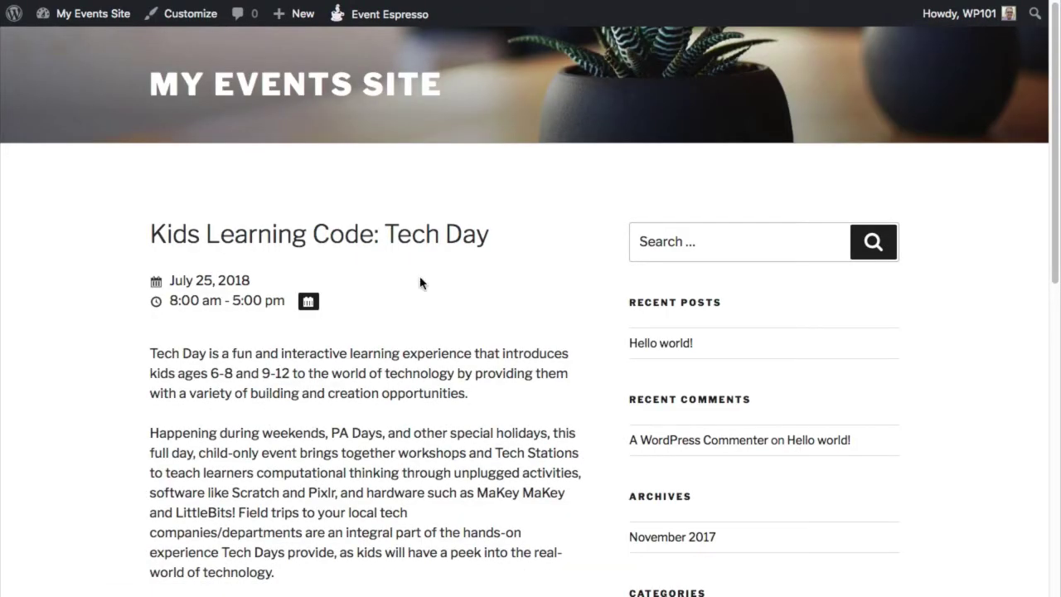
scroll(282, 313, down, 5)
scroll(282, 312, down, 6)
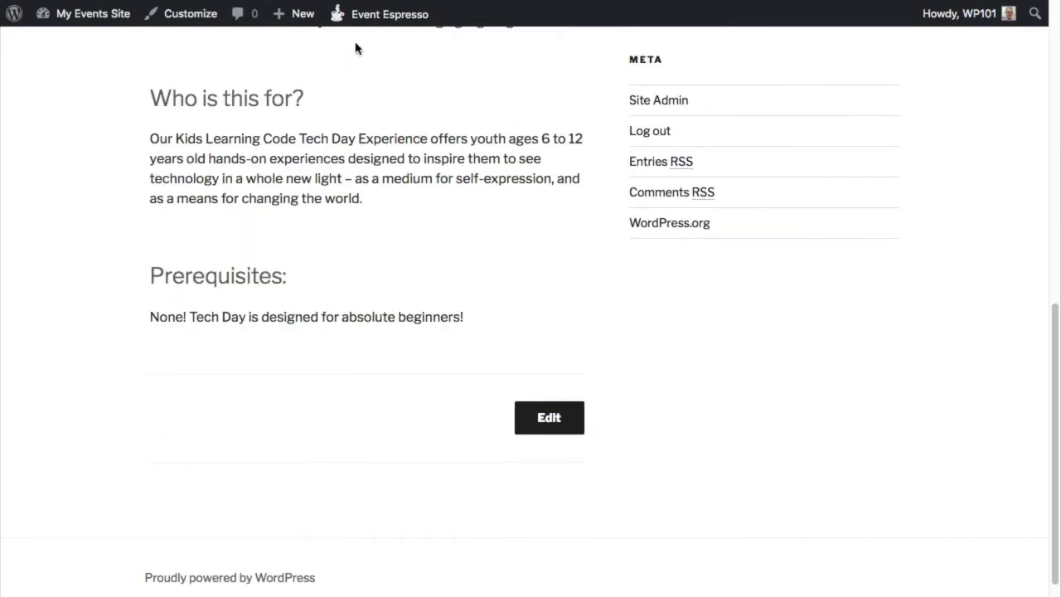
mouse_move(361, 25)
mouse_move(362, 50)
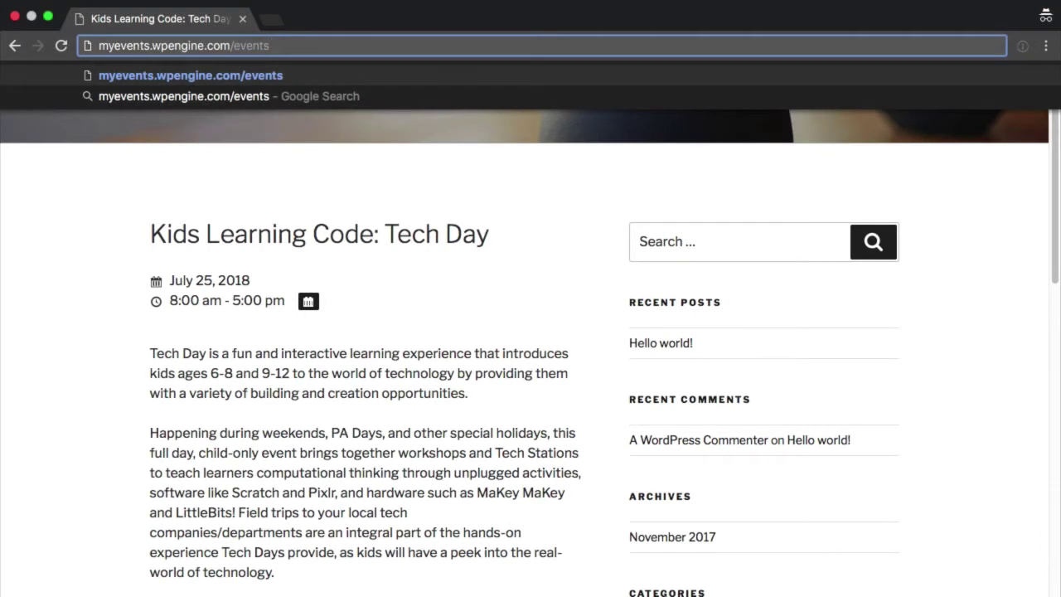
Load the /events archive, then the /all-events page listing Kids Learning Code: Tech Day.
key(Return)
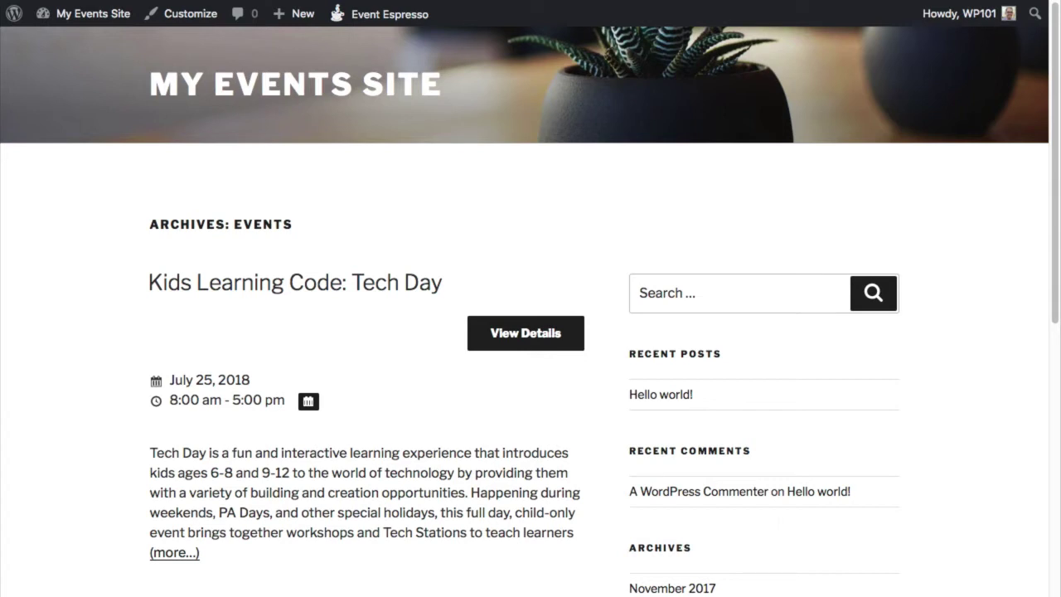
key(super+l)
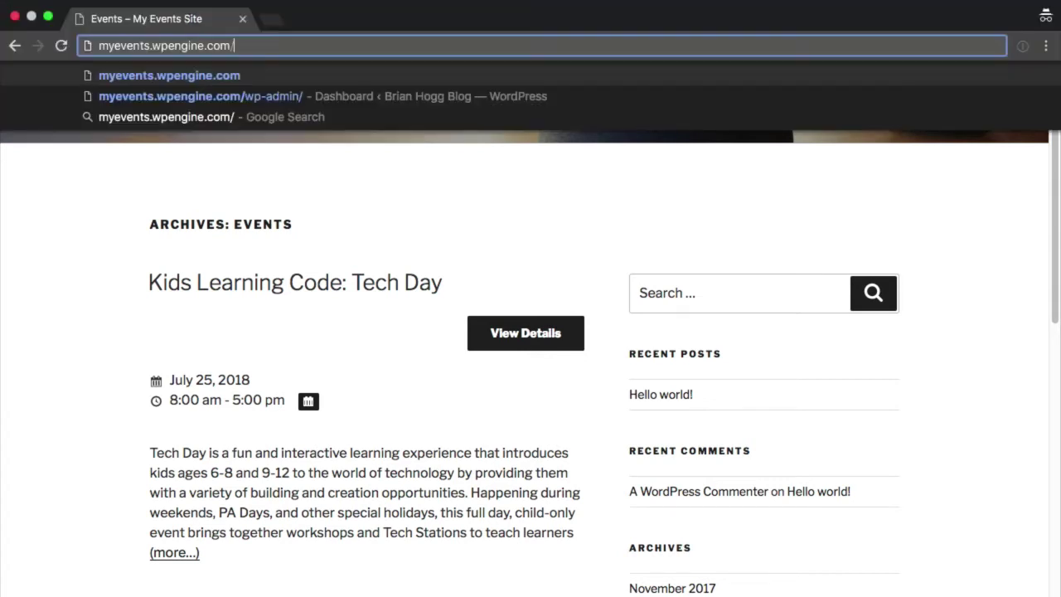
text(all-)
text(events)
key(Return)
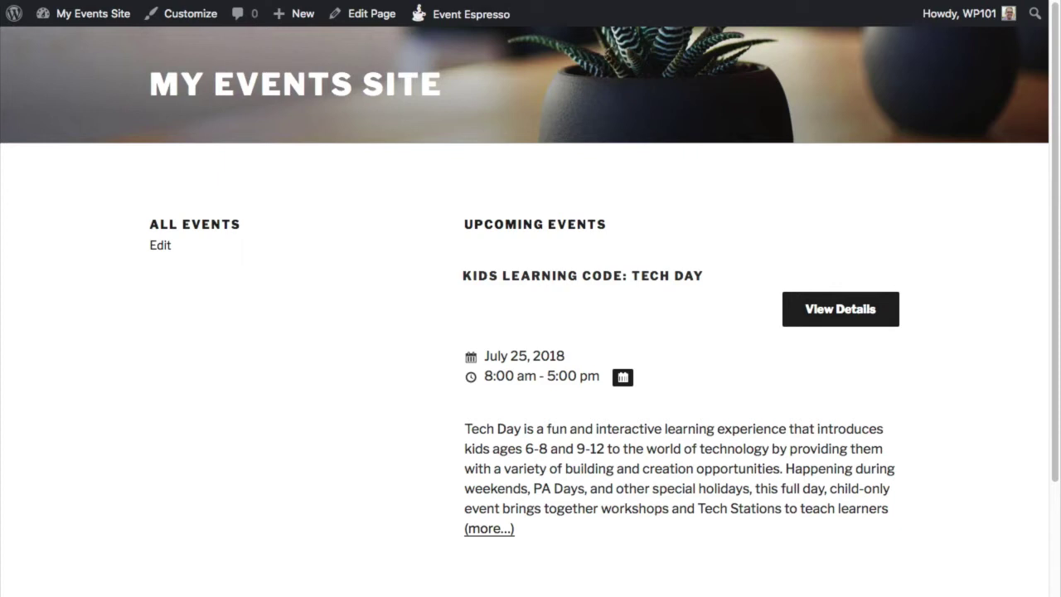
Create a new menu named 'Primary' from Appearance > Menus.
mouse_move(93, 14)
click(86, 47)
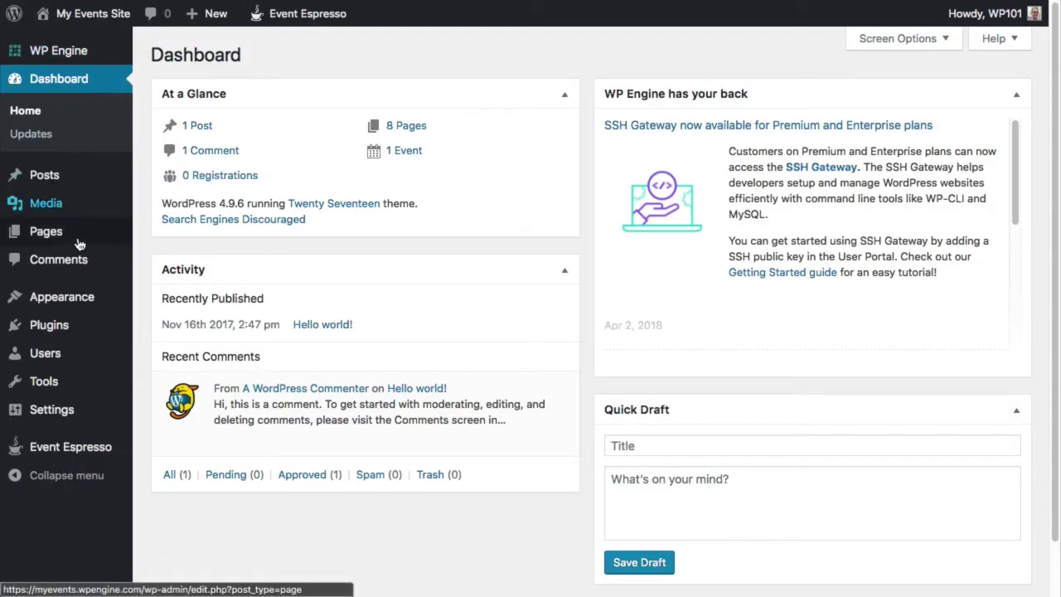
mouse_move(75, 308)
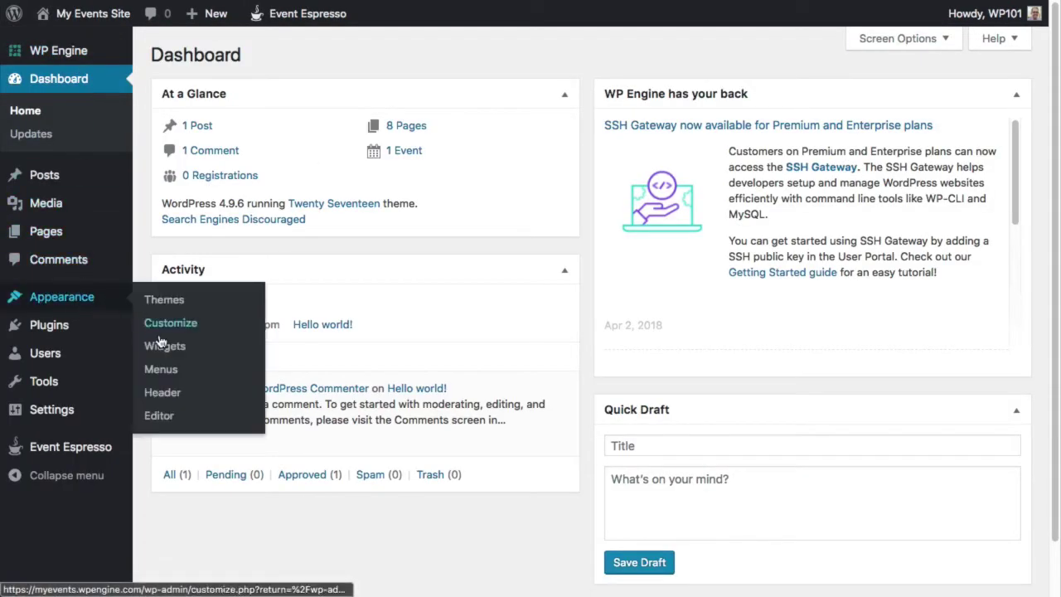
click(165, 372)
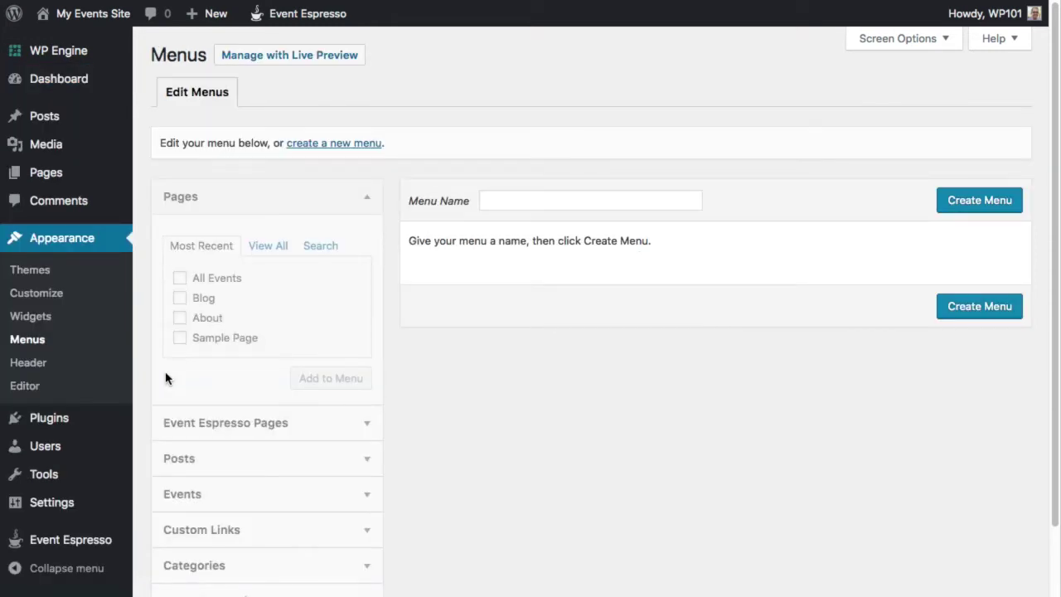
click(343, 146)
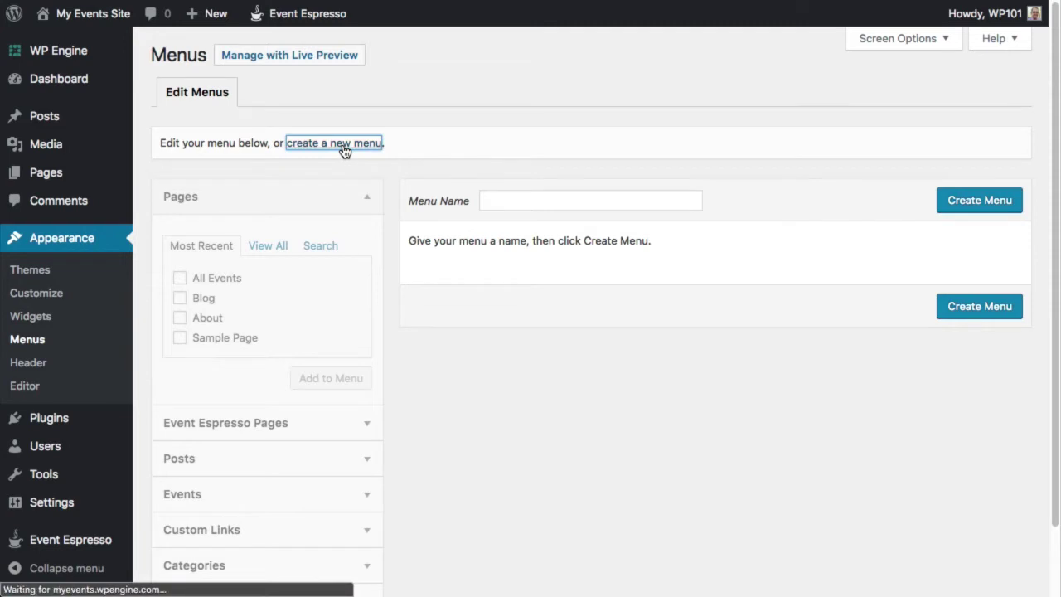
click(499, 196)
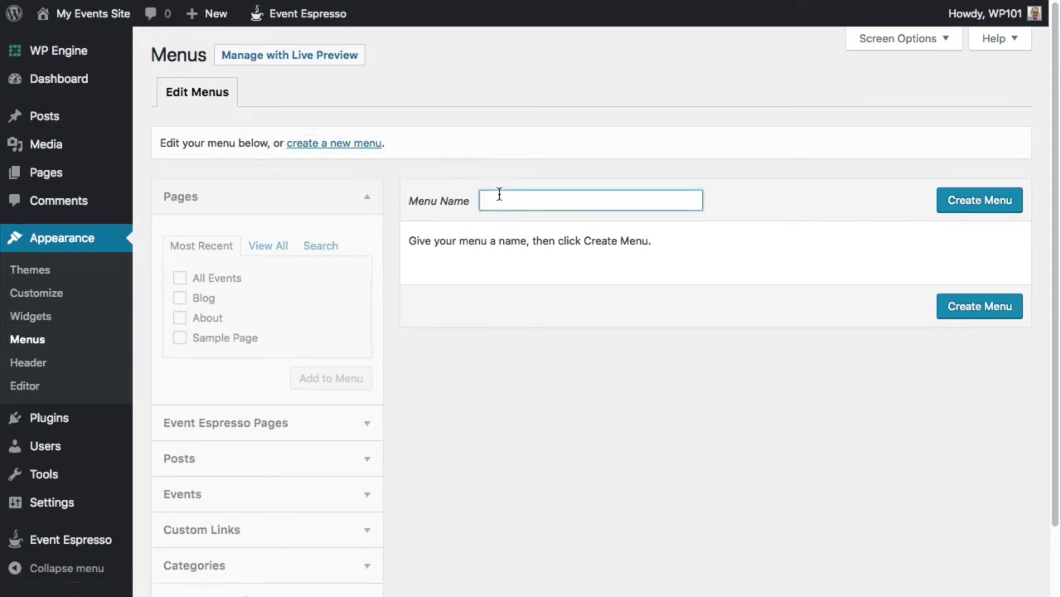
text(Primary)
click(965, 200)
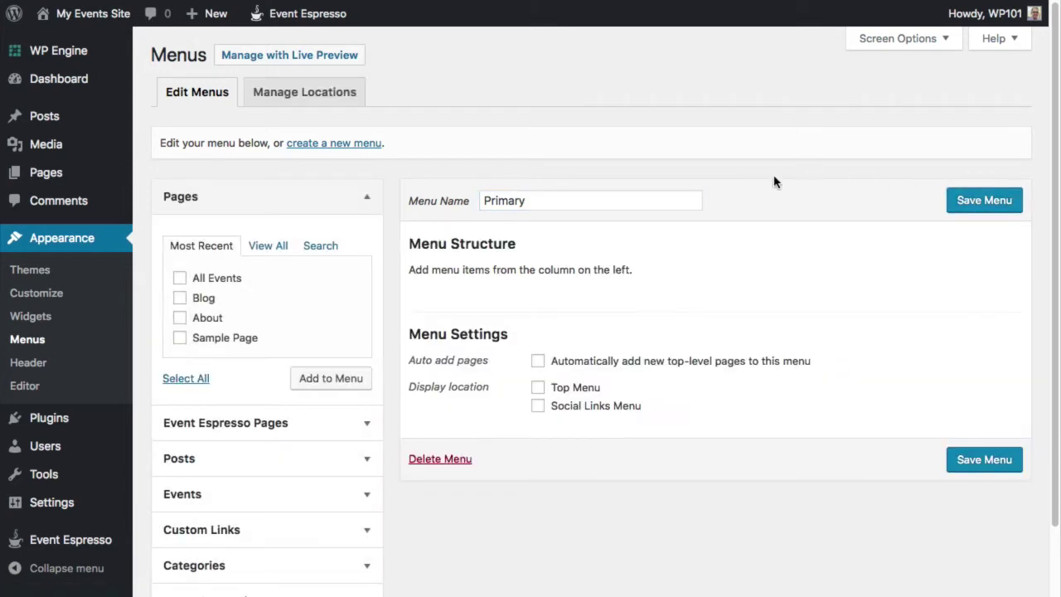
Add a custom link labelled 'Events' pointing to /events to the menu.
click(346, 530)
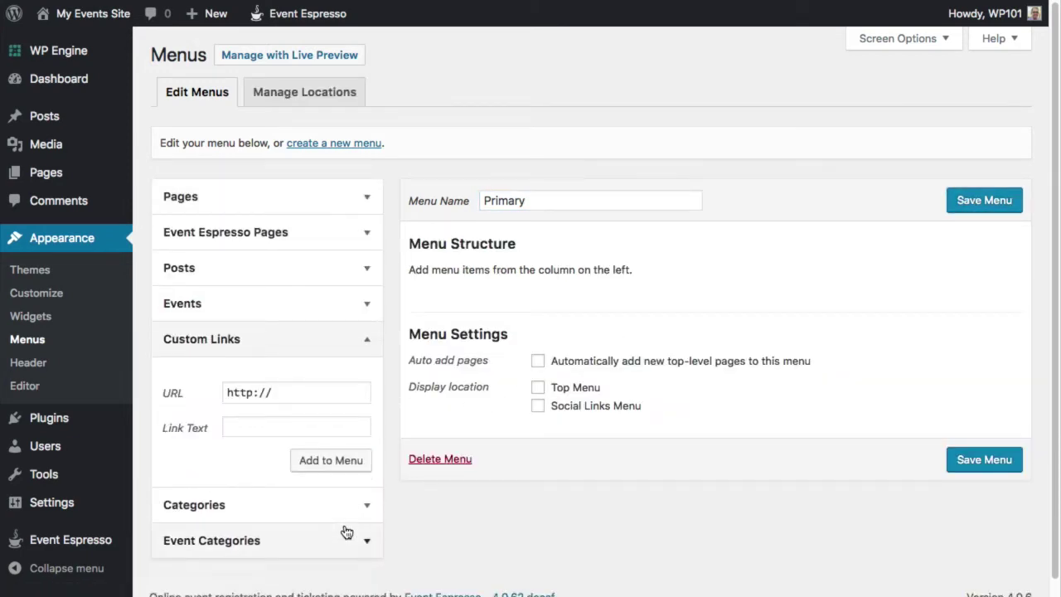
triple_click(284, 396)
text(/events)
click(296, 426)
text(Events)
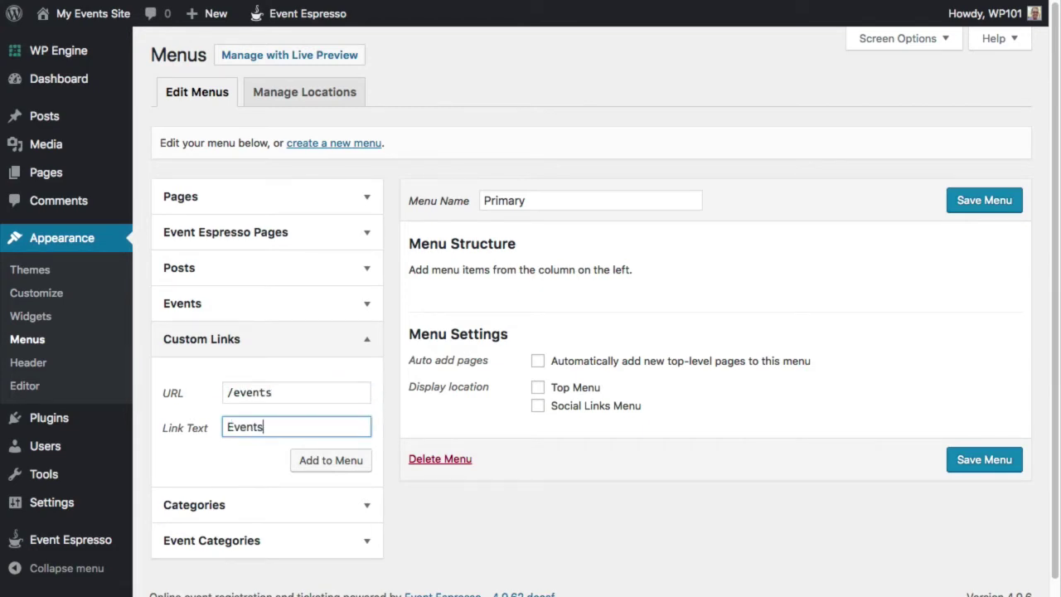
click(322, 470)
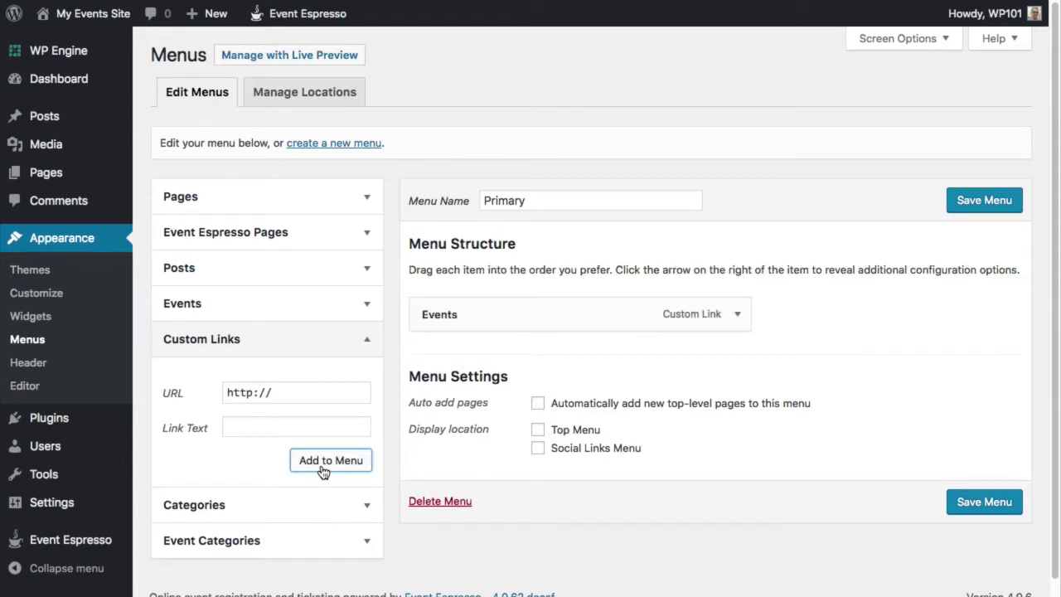
Add the All Events page, remove the Events link, assign Top Menu, and save.
click(254, 194)
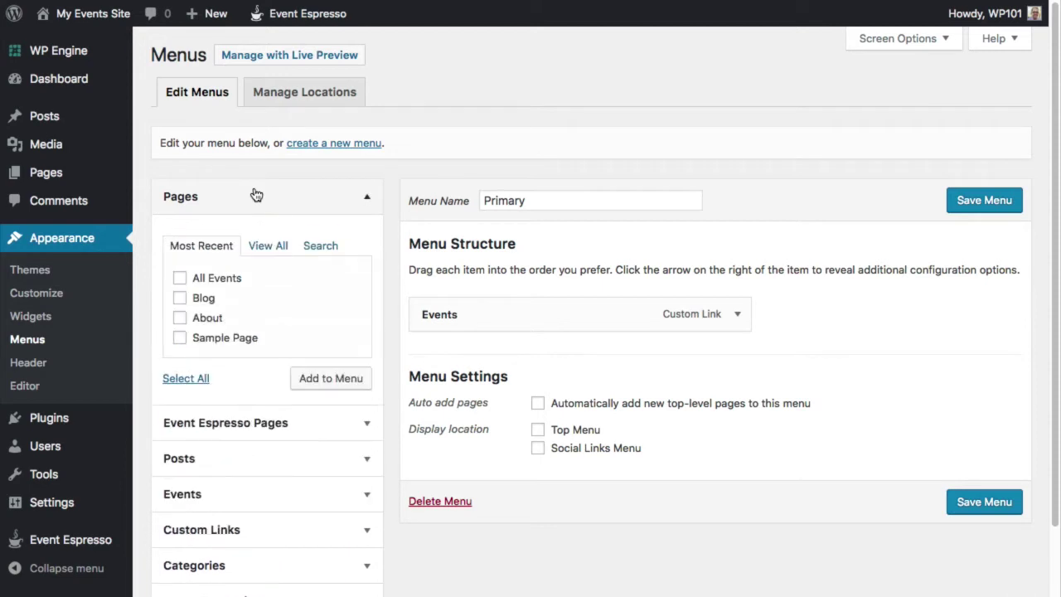
click(181, 279)
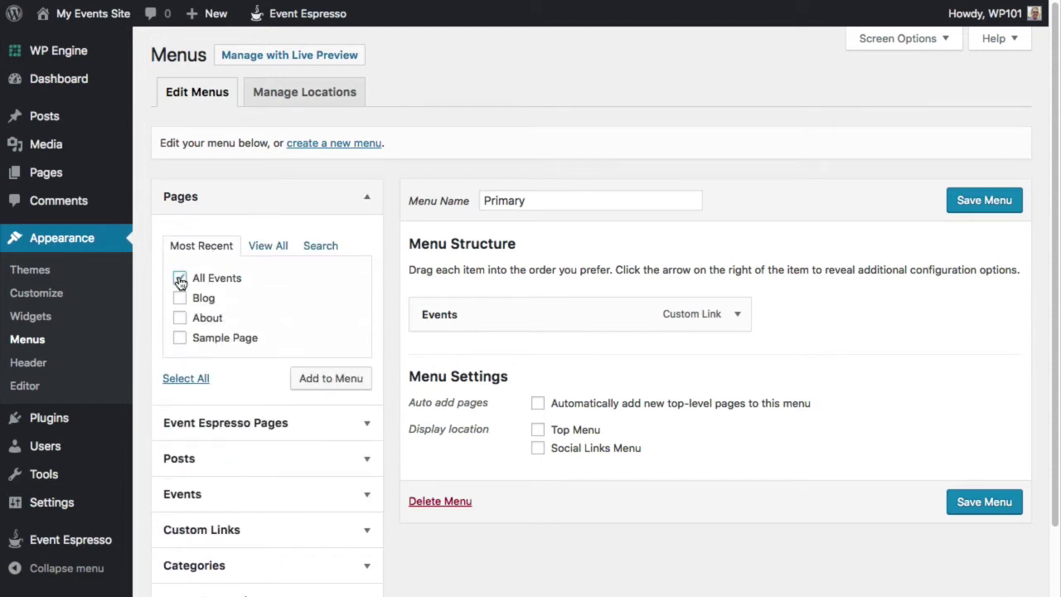
click(331, 378)
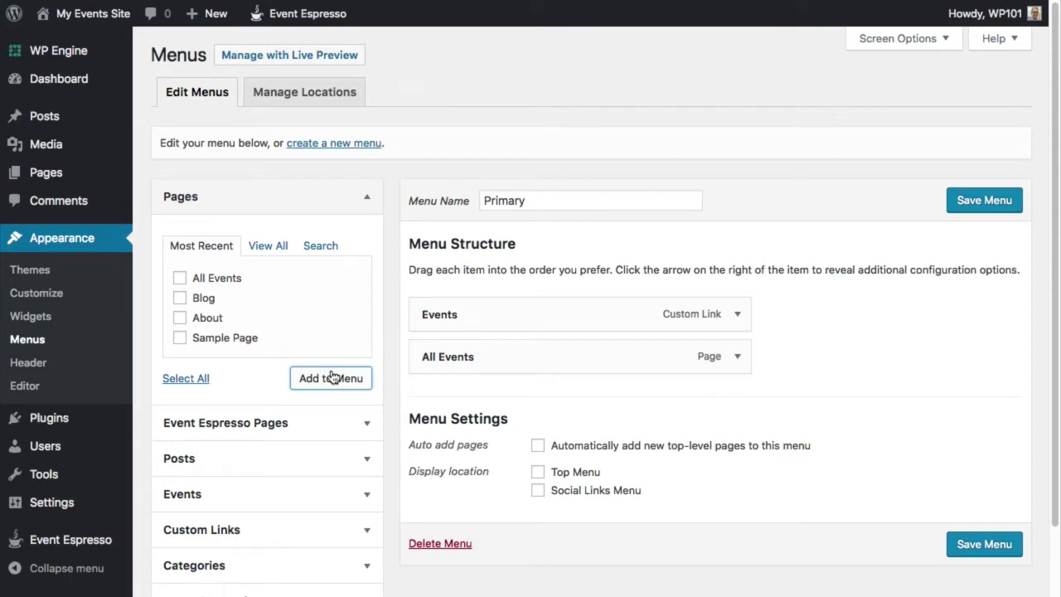
click(738, 314)
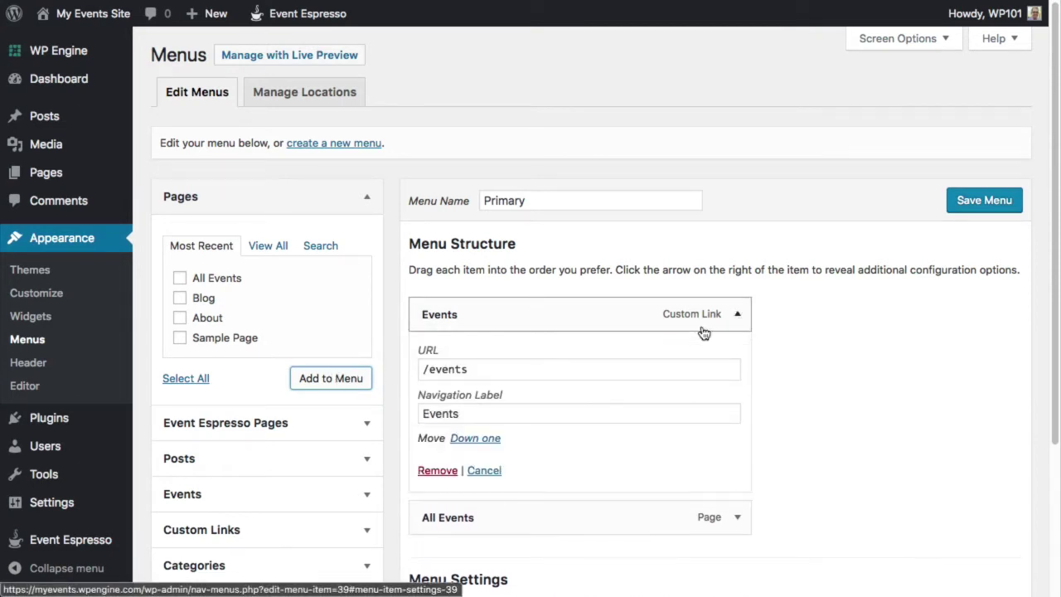
click(438, 470)
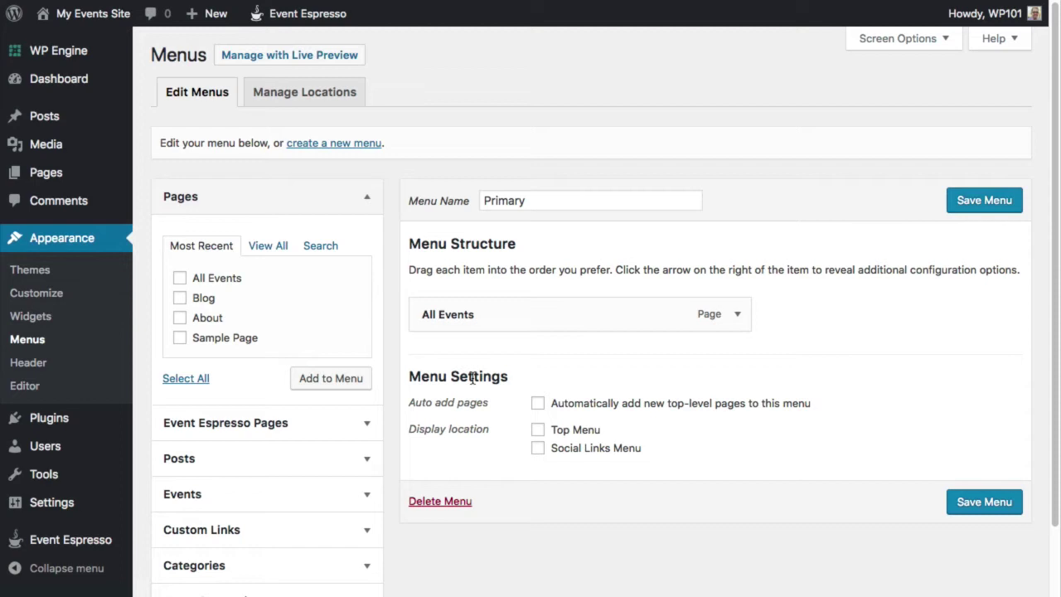
click(537, 429)
click(974, 503)
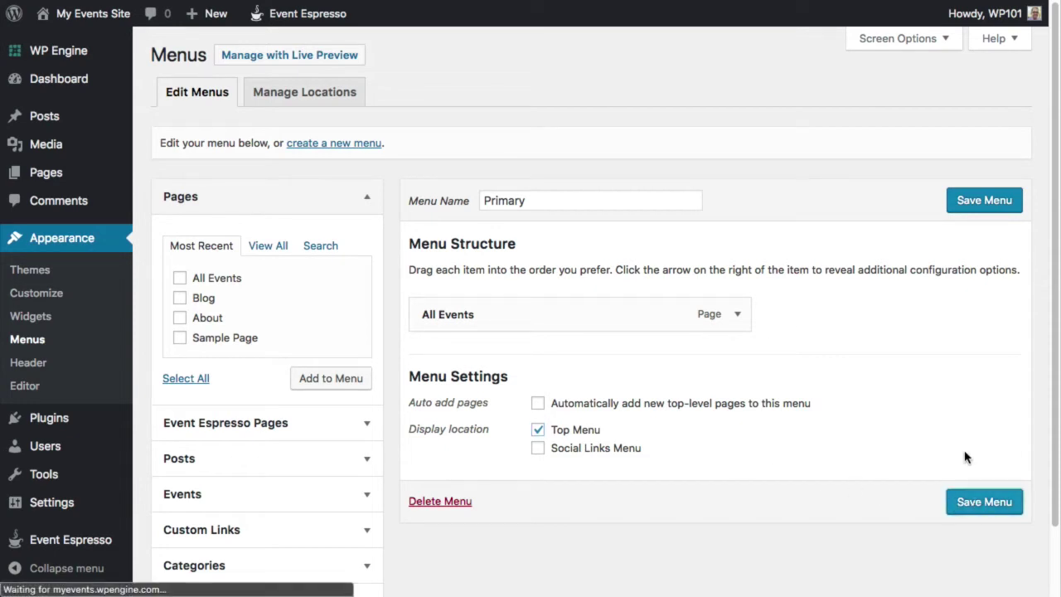
Visit the live site from My Events Site to check the Primary menu.
mouse_move(75, 14)
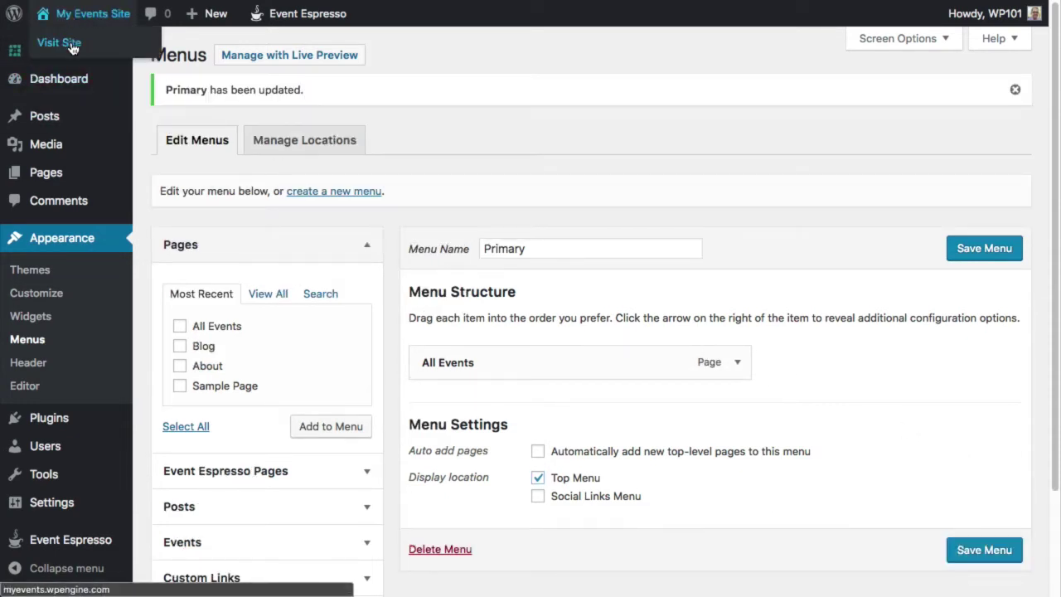
click(69, 44)
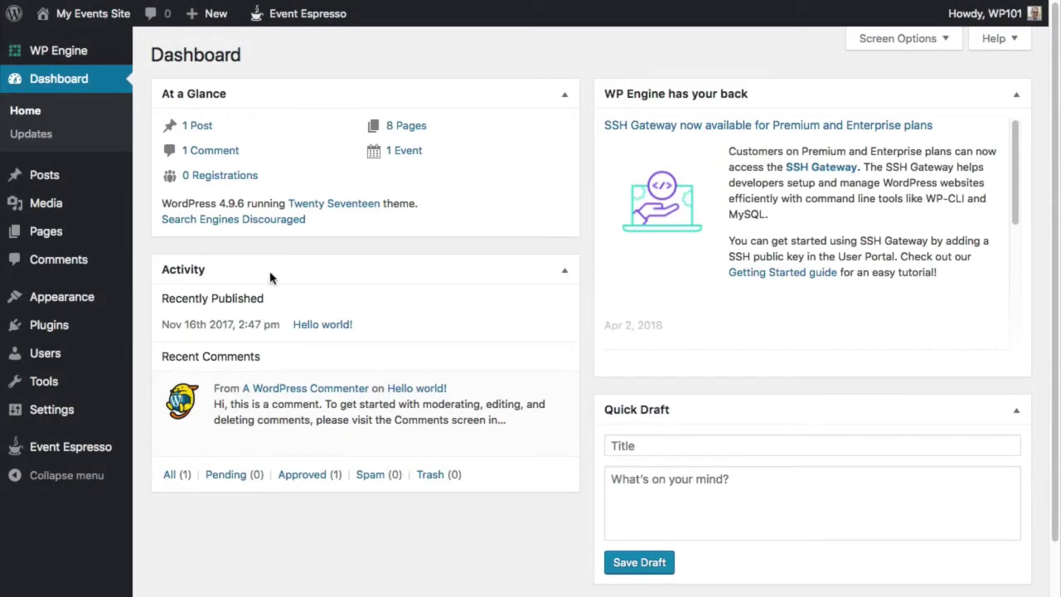
In Event Espresso Venues' Google Maps settings, follow the link to get a Maps API key.
mouse_move(77, 457)
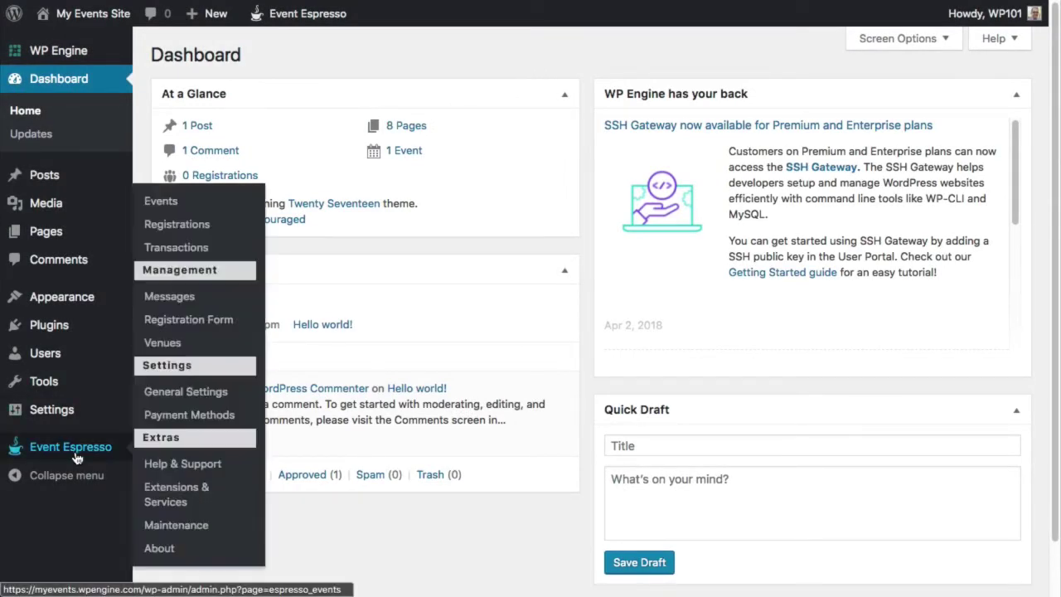
click(164, 348)
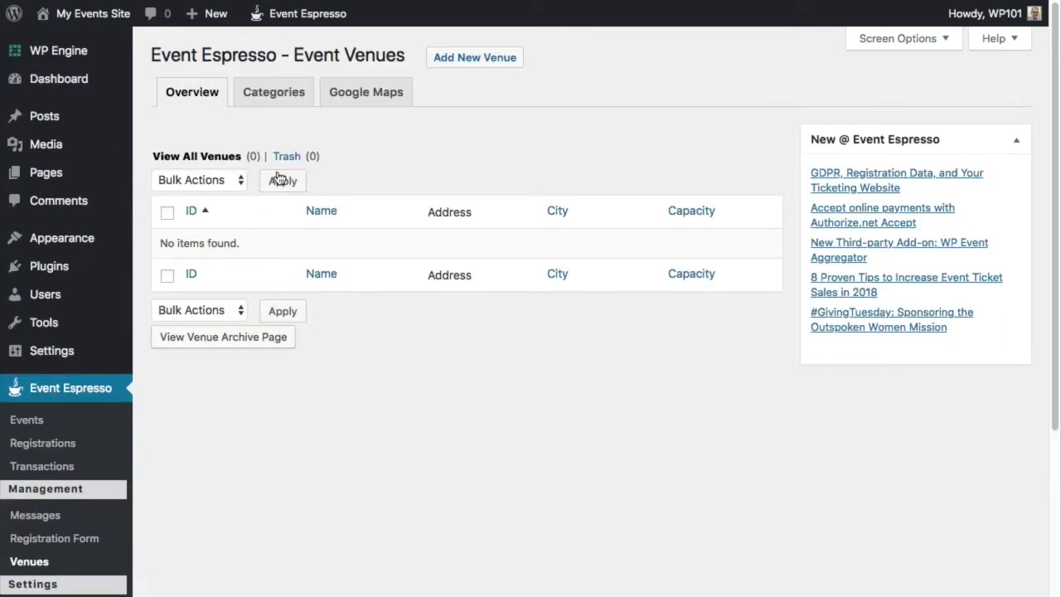
click(348, 96)
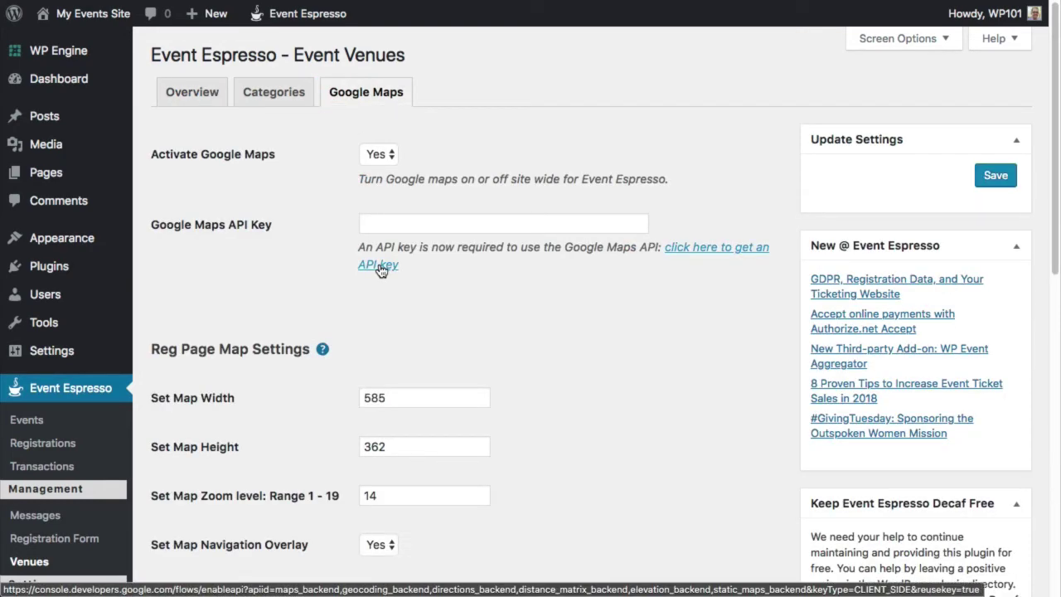
click(380, 271)
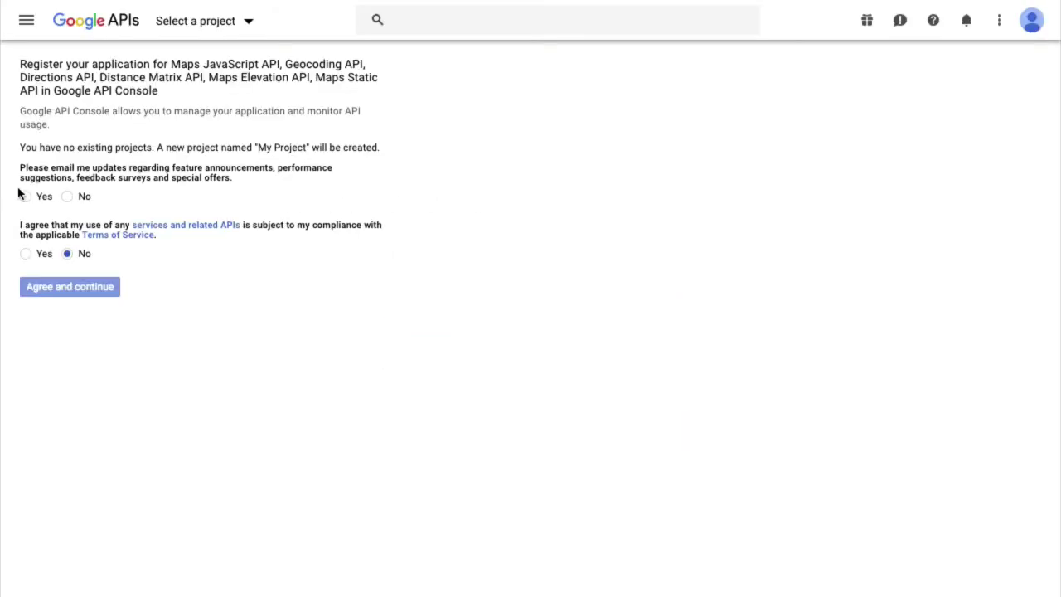
Decline email updates, accept the Terms of Service, and create the Maps API project.
click(68, 198)
click(26, 257)
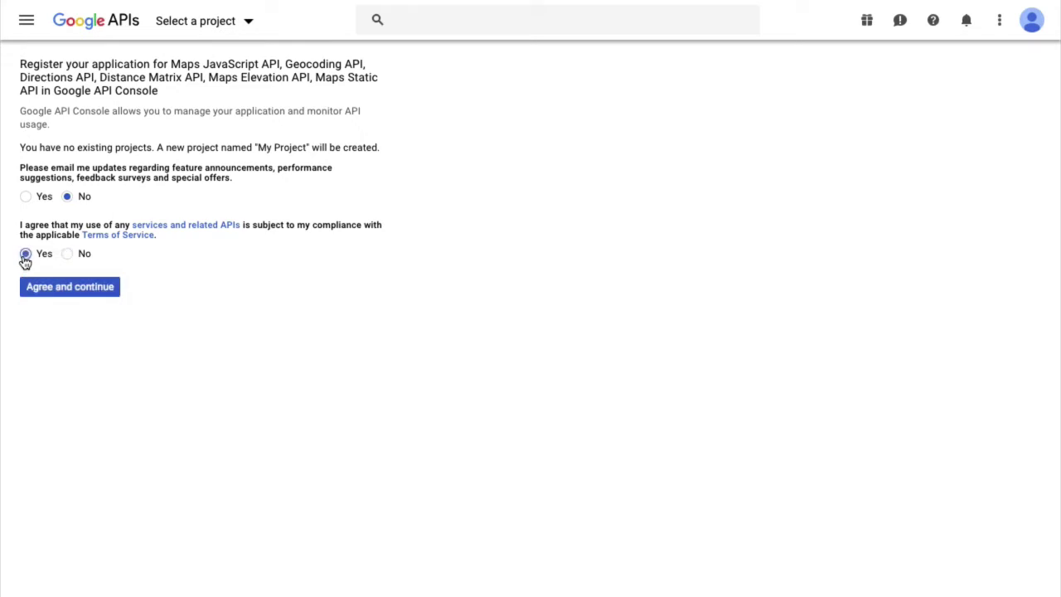
click(58, 285)
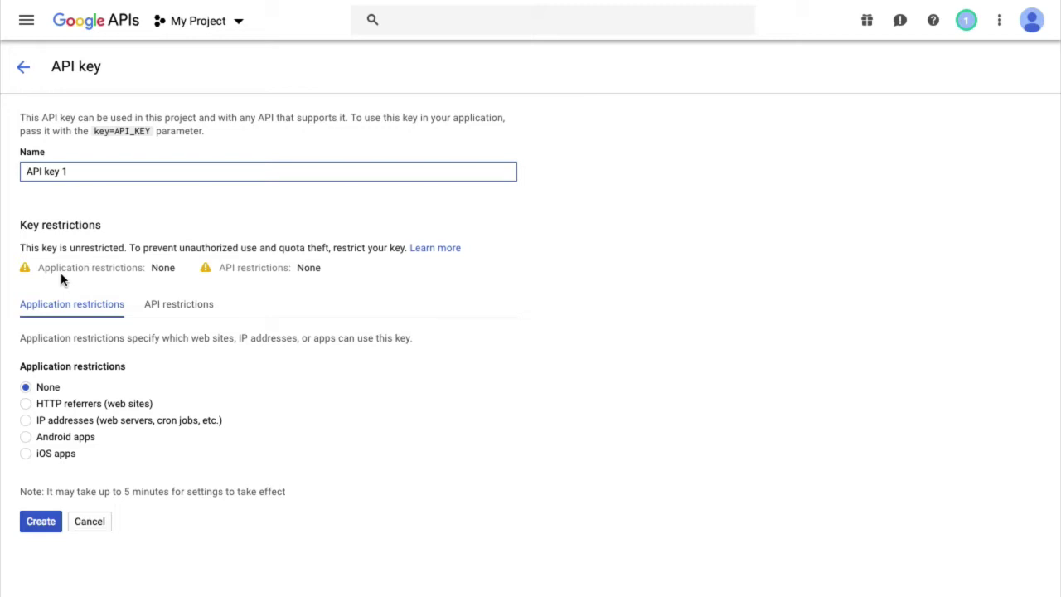
Name the API key 'My Events' and restrict it to HTTP referrers.
key(ctrl+a)
text(My Events)
click(73, 405)
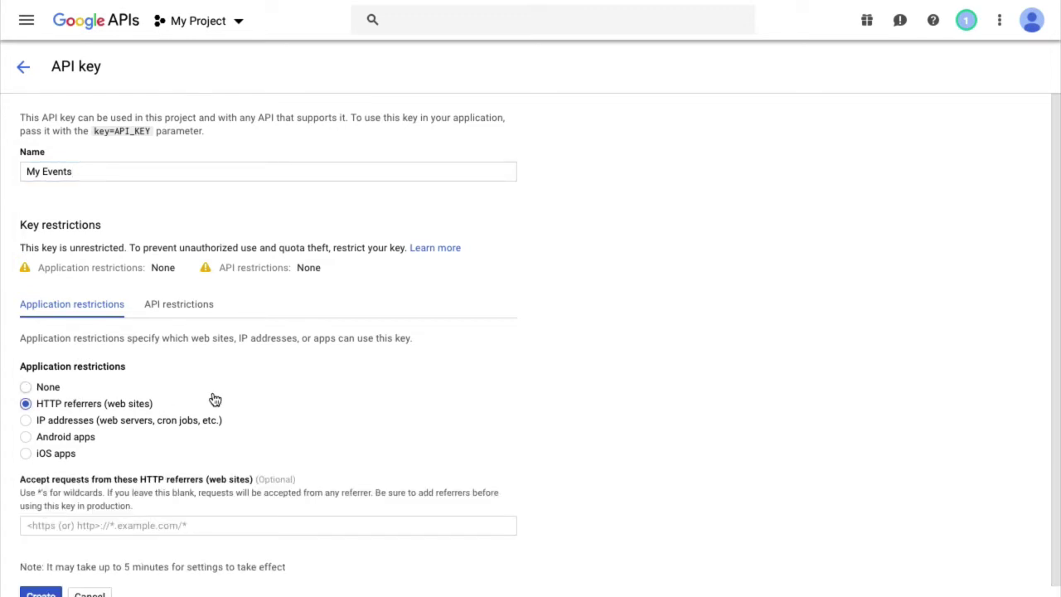
click(159, 525)
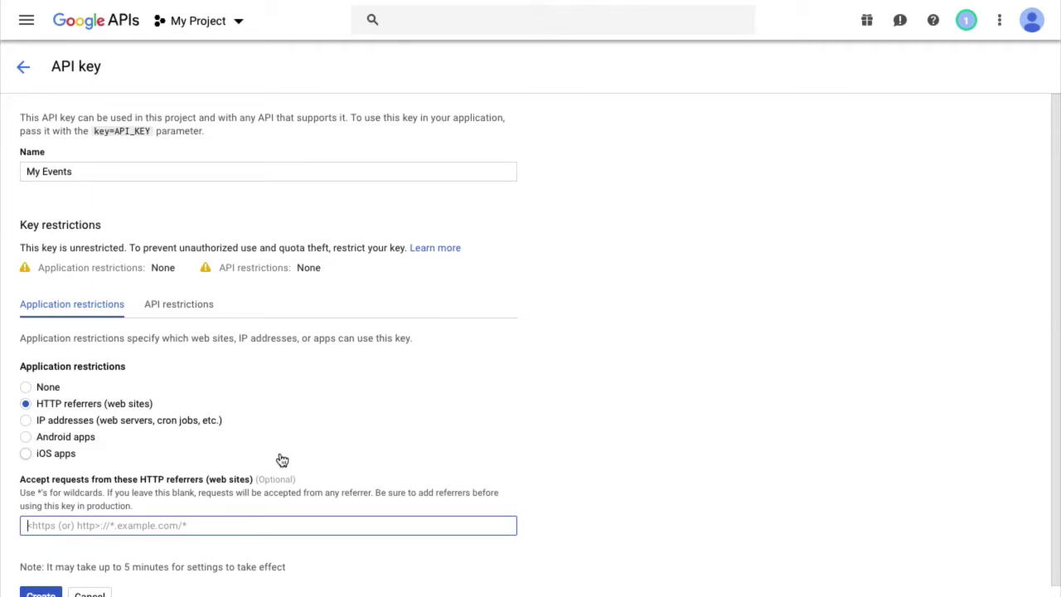
text(www.)
text(yourdomain.c)
text(om)
key(shift+Right)
key(shift+Right)
key(shift+Right)
text(*)
key(End)
text(/*)
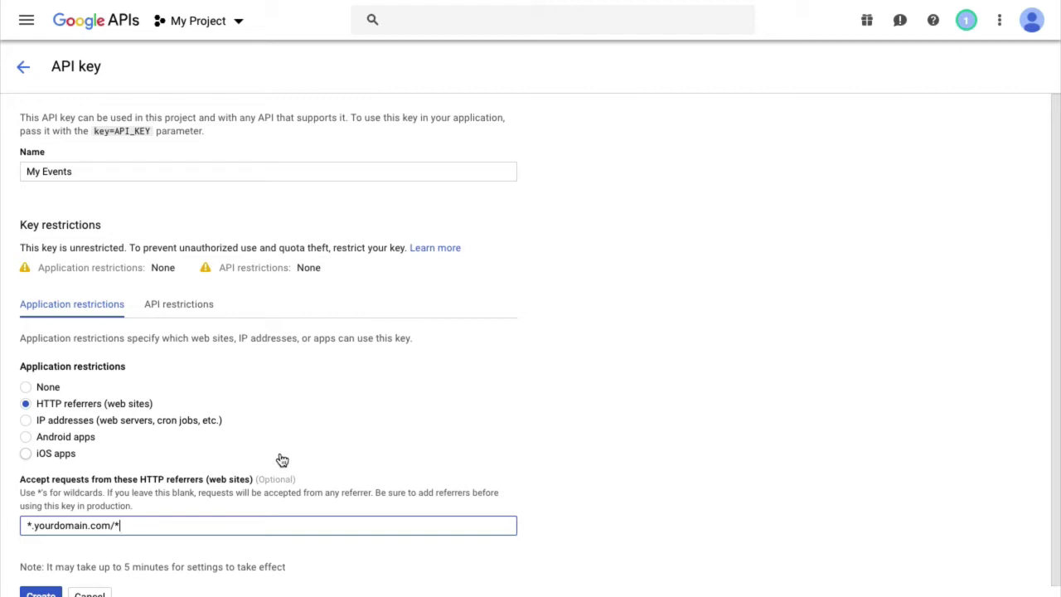
key(Home)
key(Delete)
key(Delete)
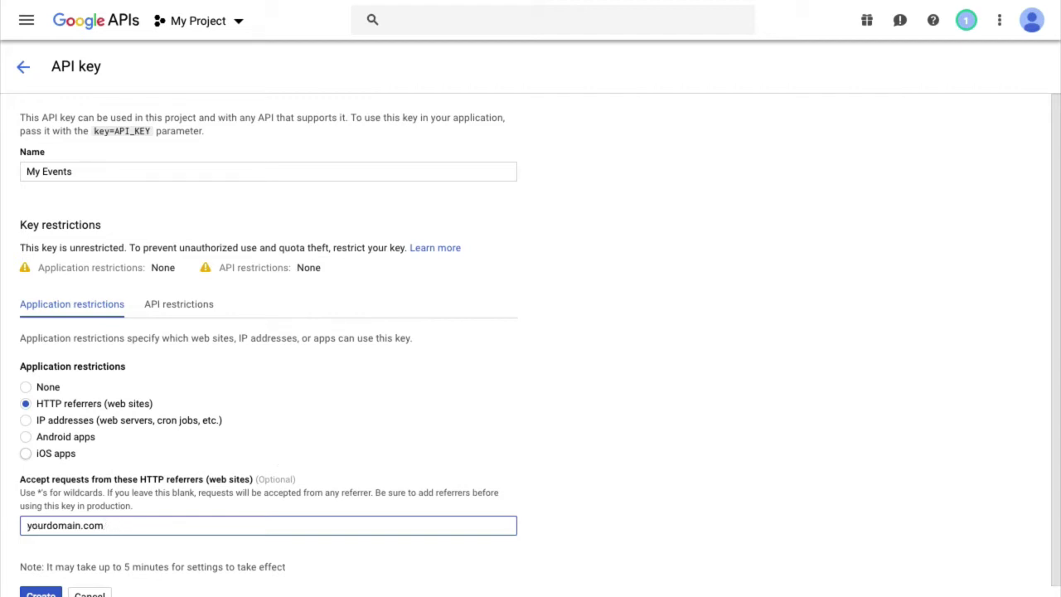
key(ctrl+a)
key(BackSpace)
Enter myevents.wpengine.com/* as the allowed referrer and create the key.
scroll(339, 514, down, 1)
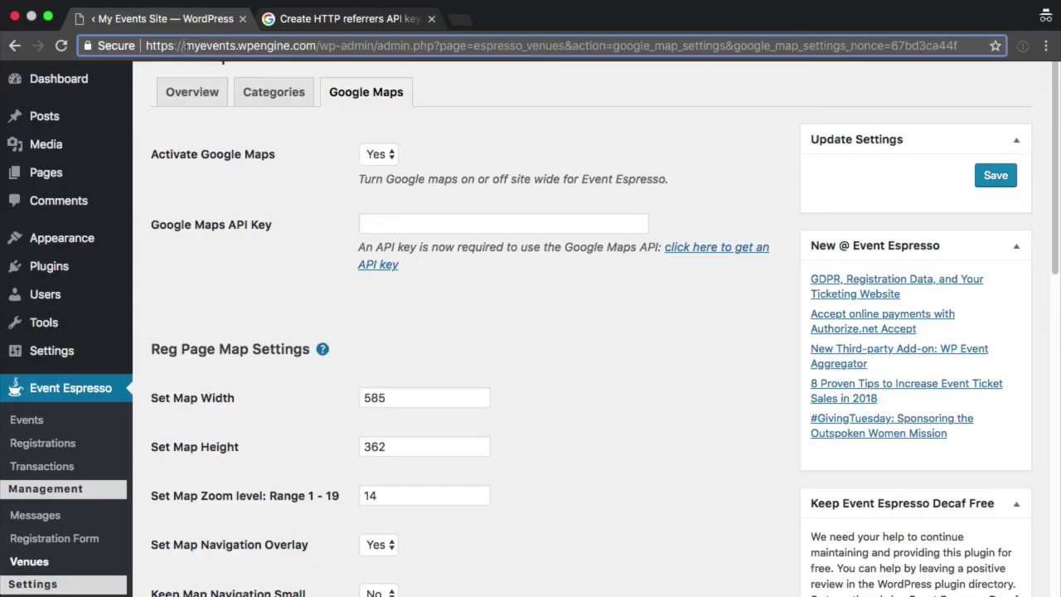
drag(182, 45, 315, 46)
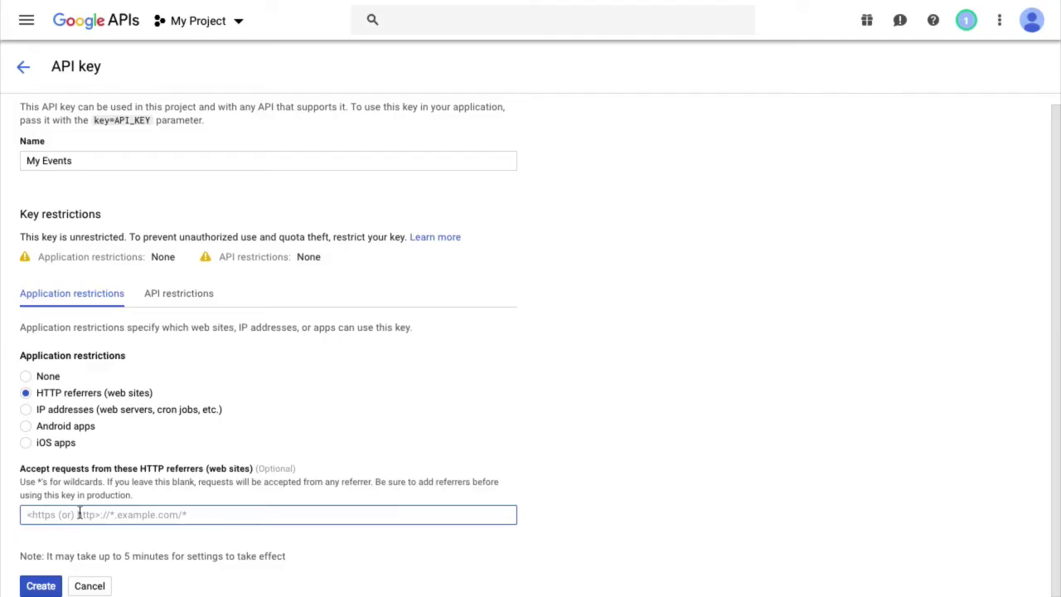
text(myevents.wpengine.com)
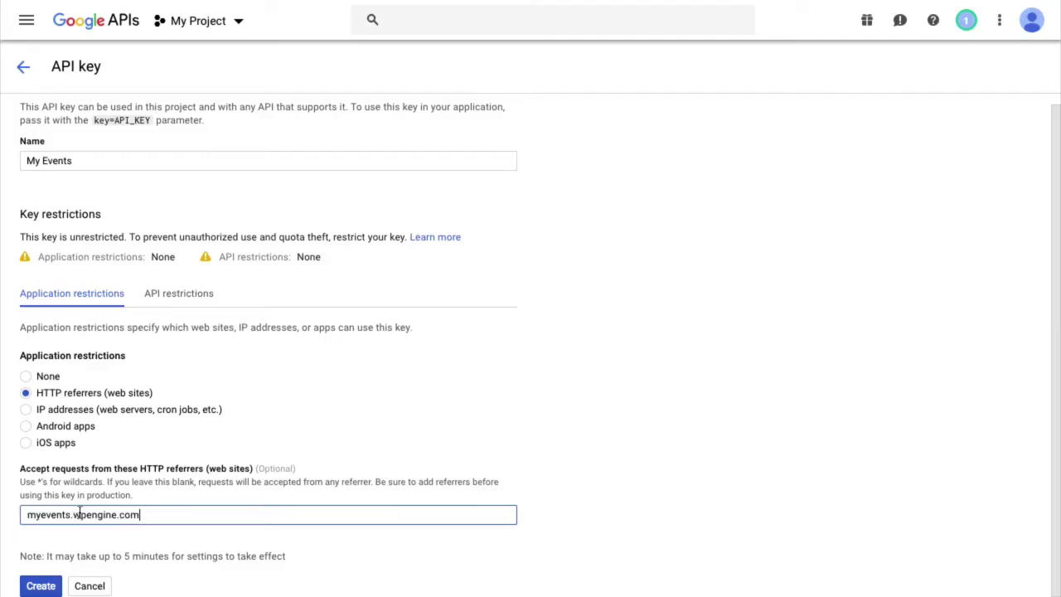
text(/*)
click(41, 586)
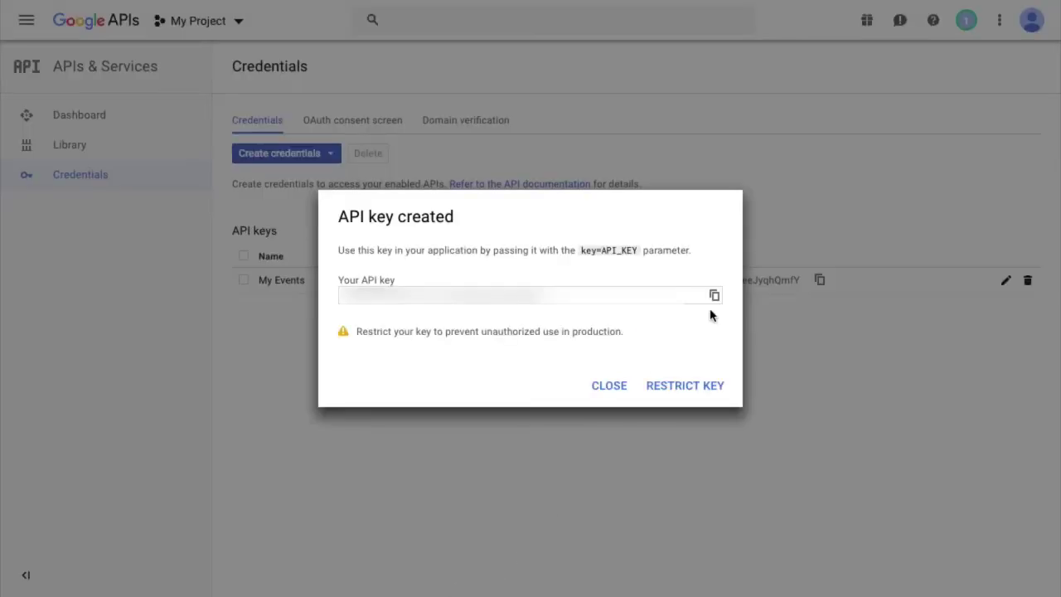
Paste the new key into Google Maps API Key, save, and open the Venues list.
click(715, 297)
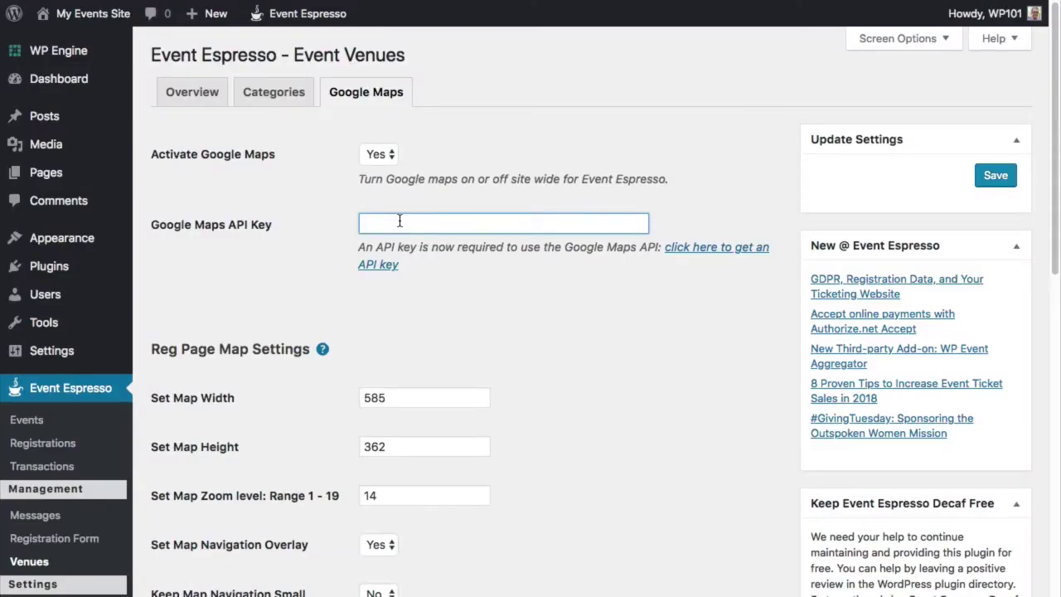
key(ctrl+v)
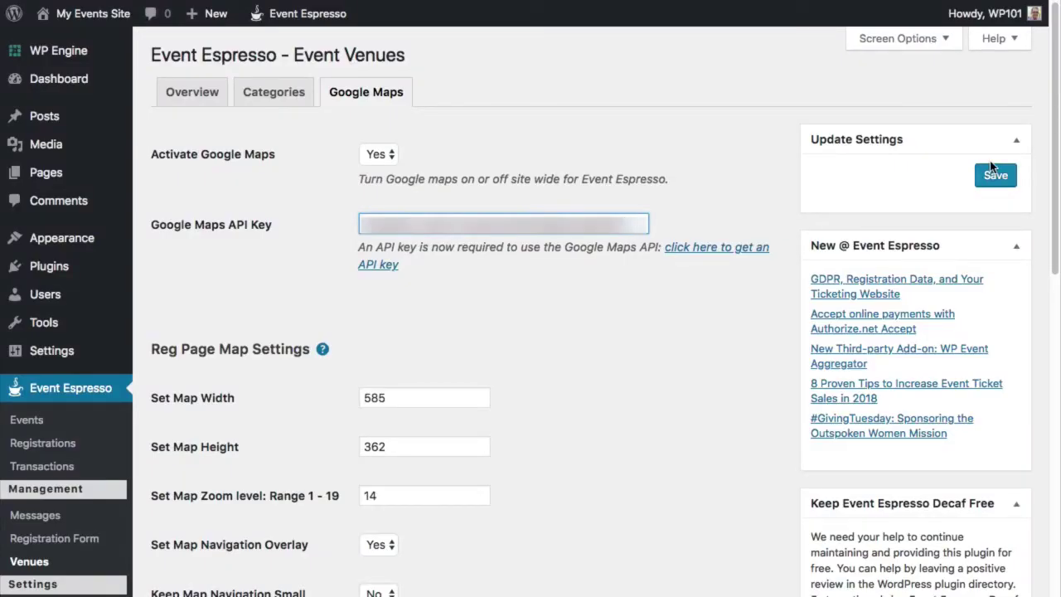
click(994, 175)
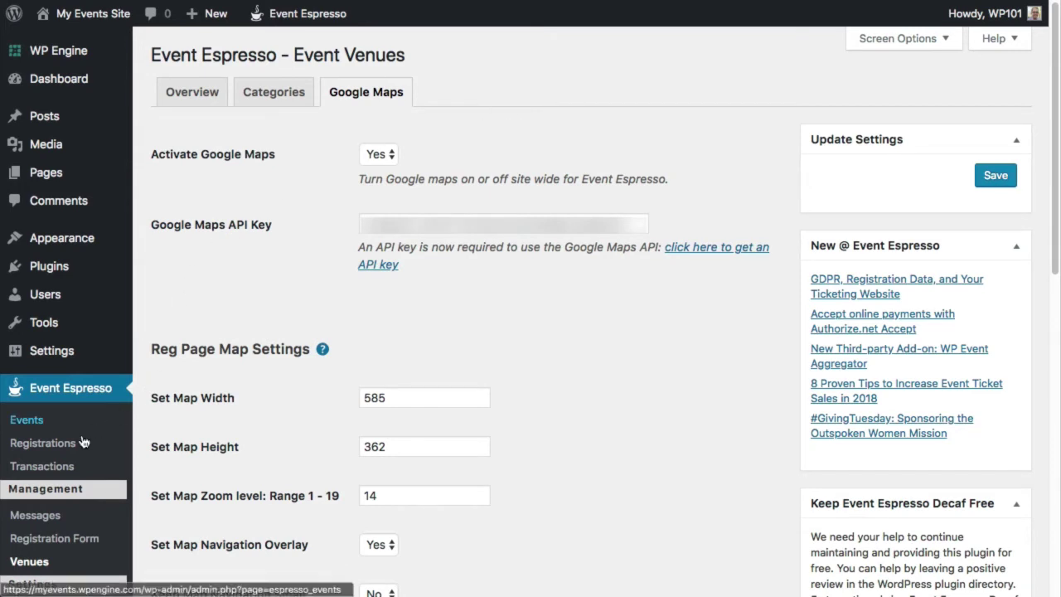
click(39, 561)
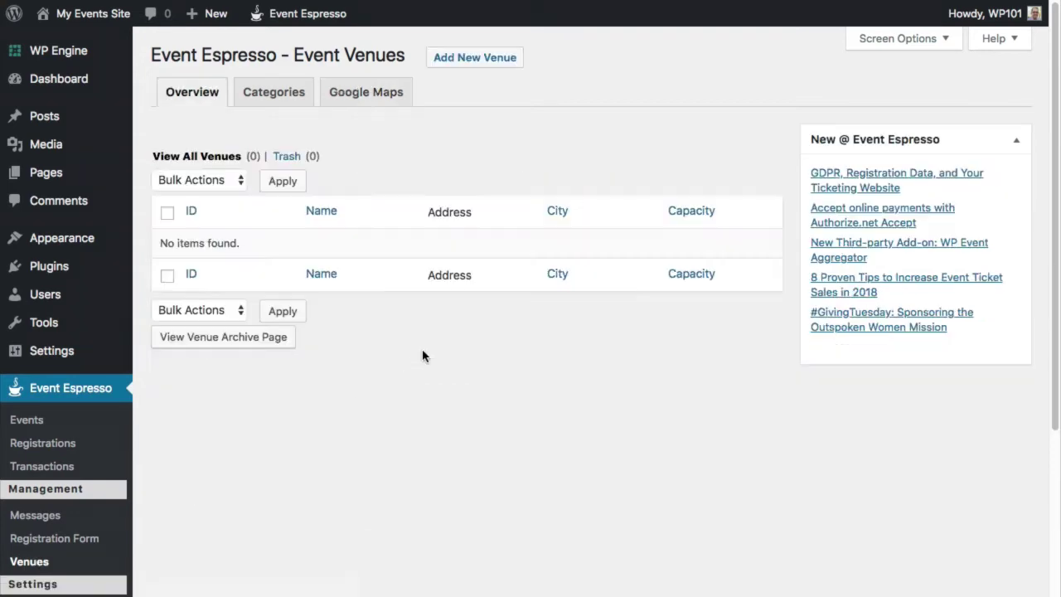
Start a new venue named 'CoMotion on King' and fill its Hamilton, Ontario address.
click(469, 69)
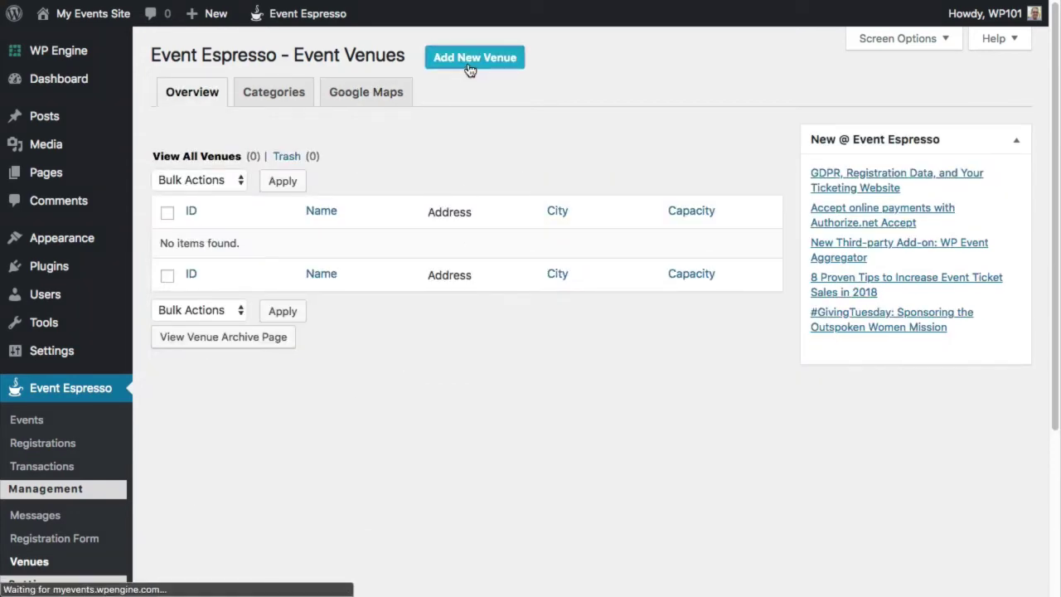
text(Co)
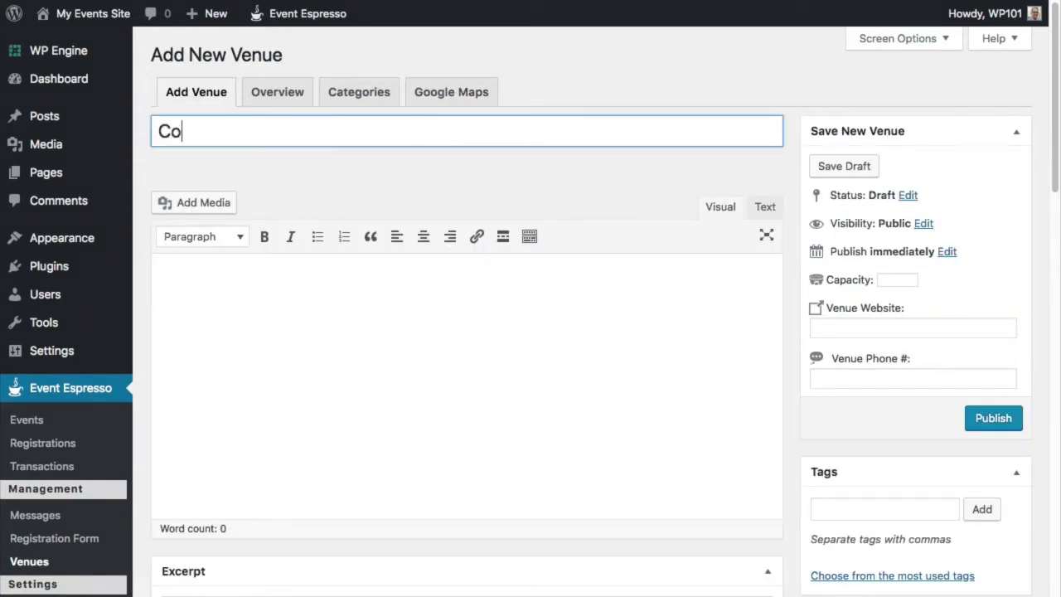
text(Motion on King)
scroll(465, 332, down, 10)
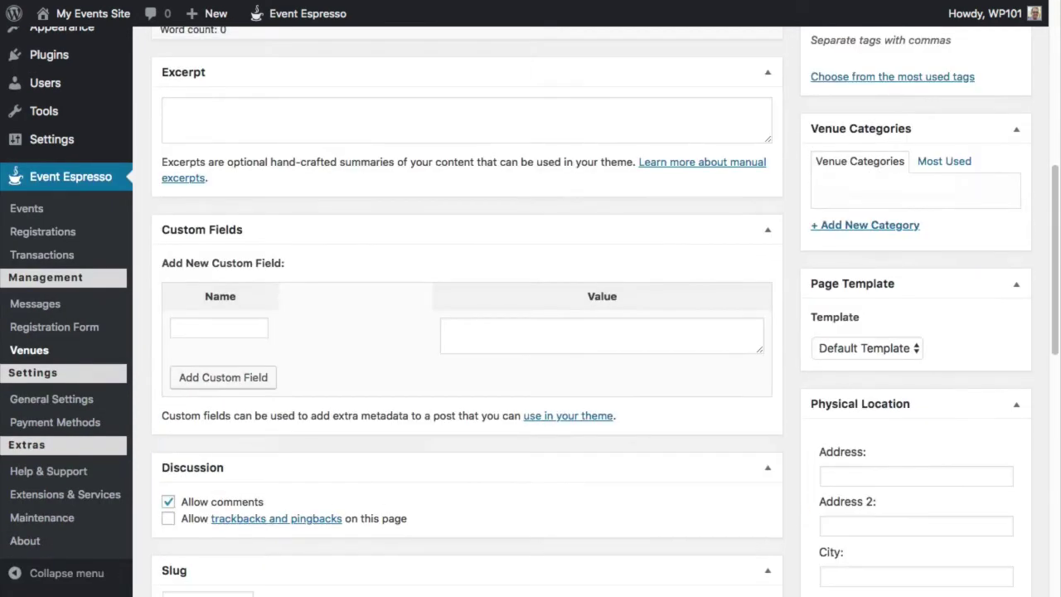
scroll(793, 234, down, 5)
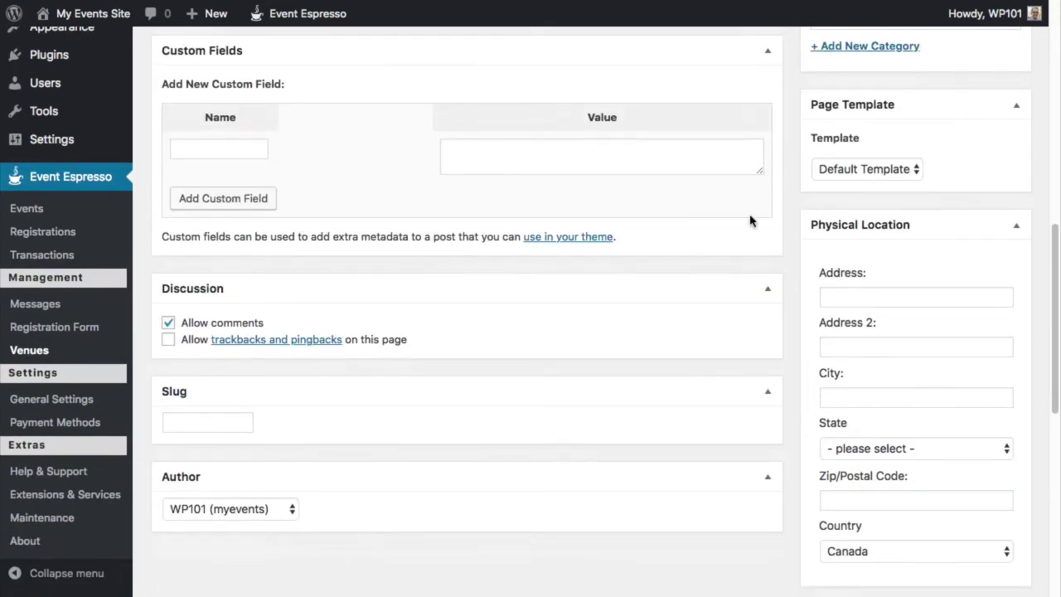
click(864, 300)
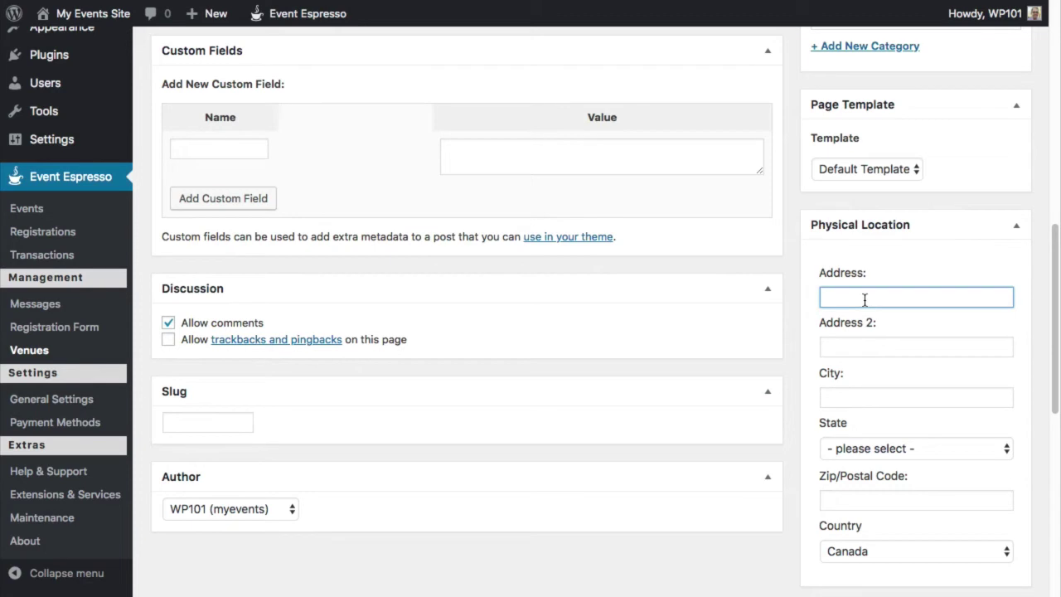
text(1)
click(819, 312)
Set Display Google Map to Yes and publish the venue.
scroll(819, 312, down, 3)
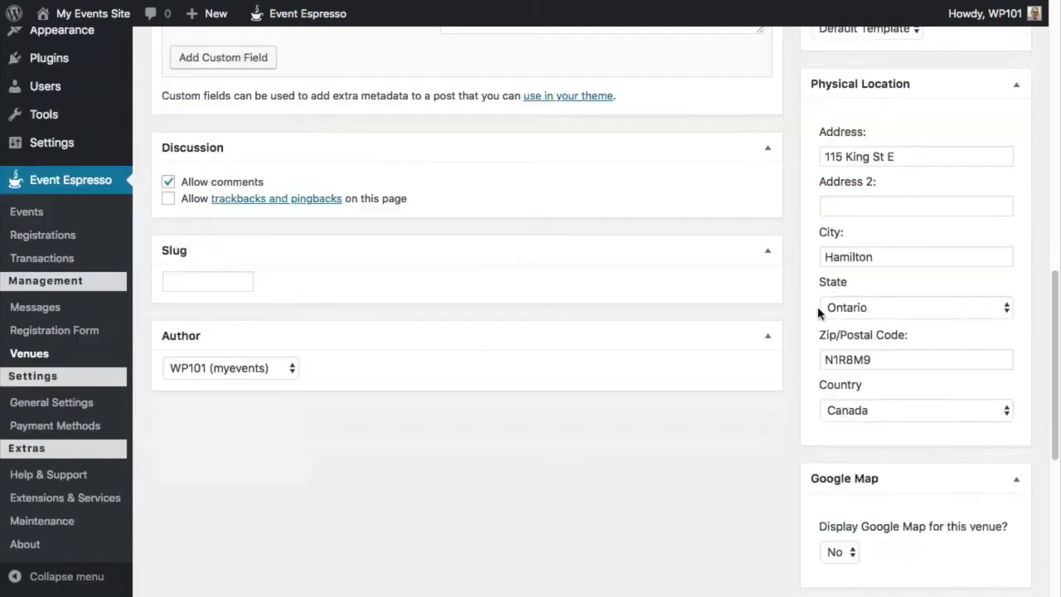
scroll(821, 331, down, 3)
click(839, 385)
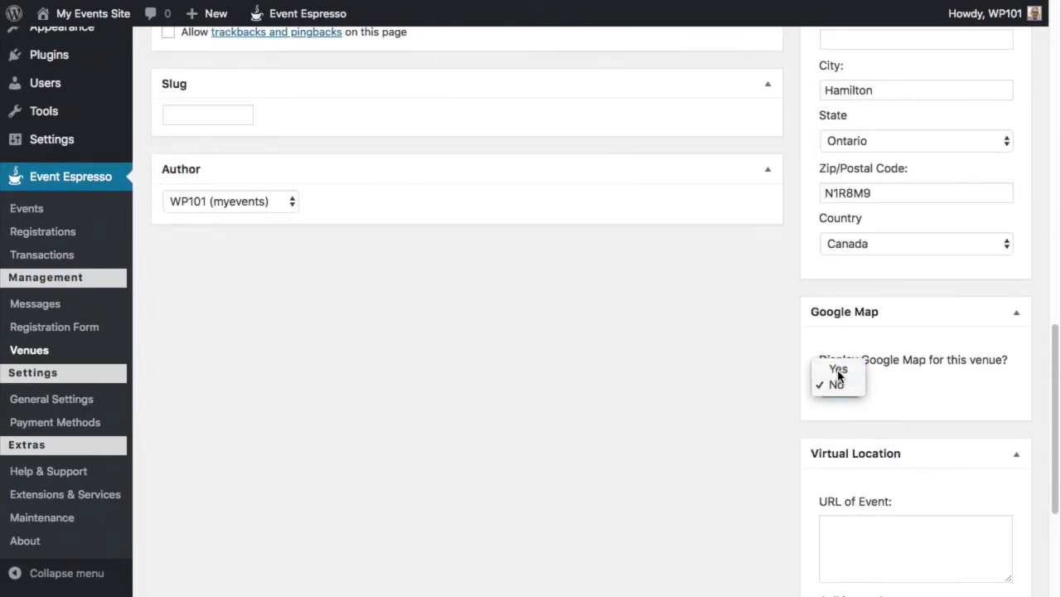
click(839, 370)
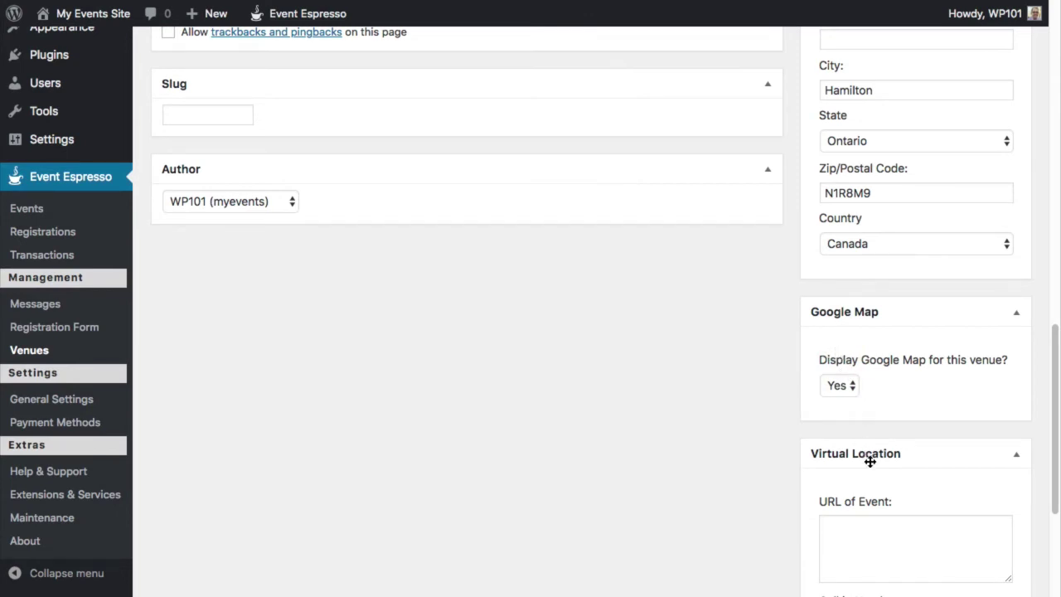
scroll(869, 461, up, 15)
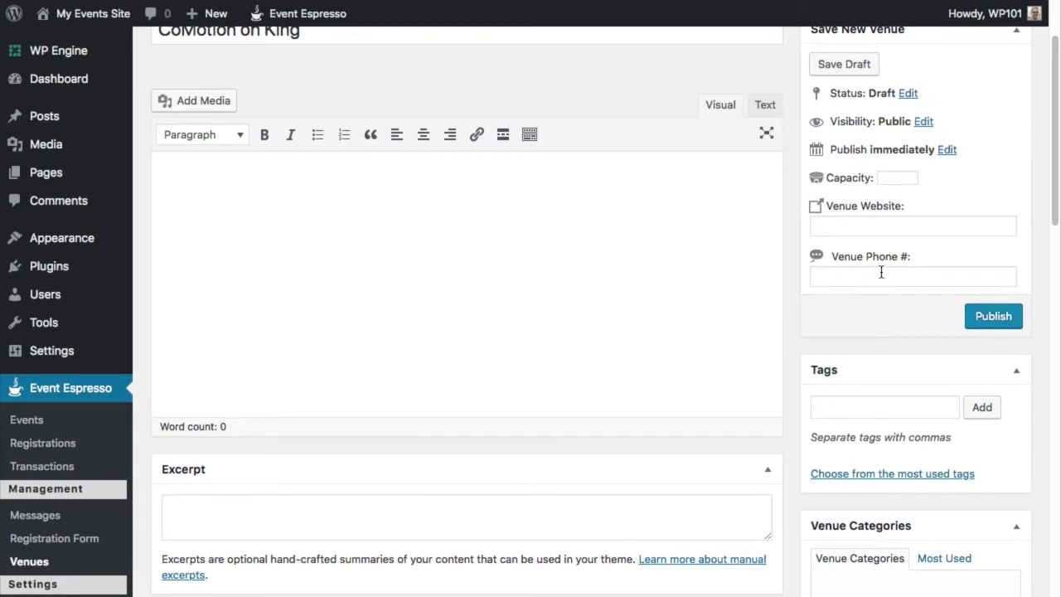
click(982, 313)
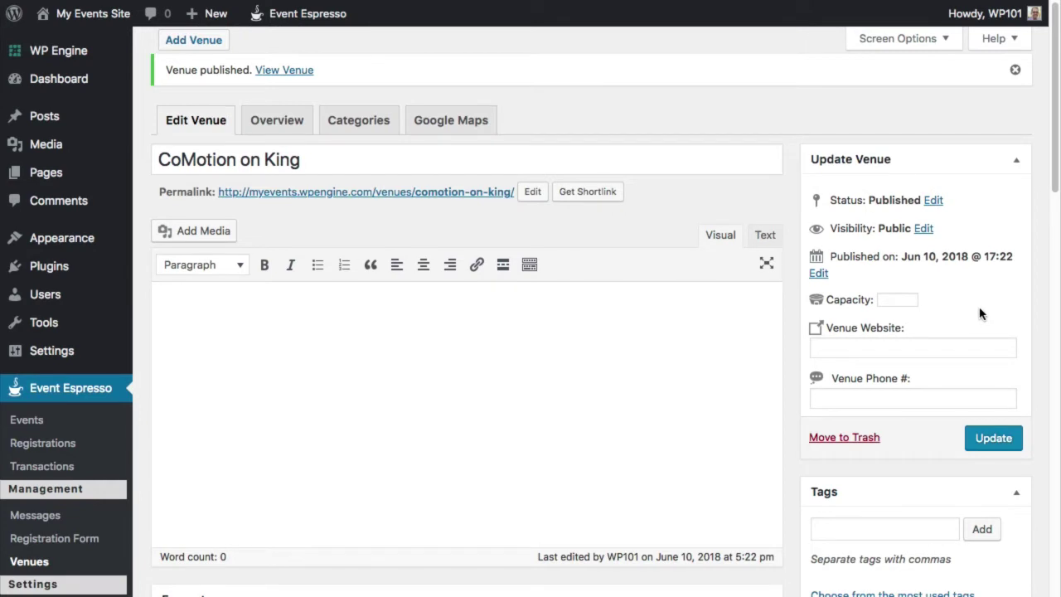
Assign CoMotion on King as the Tech Day event's venue, update it, and view its page.
click(19, 417)
click(249, 278)
scroll(252, 282, down, 10)
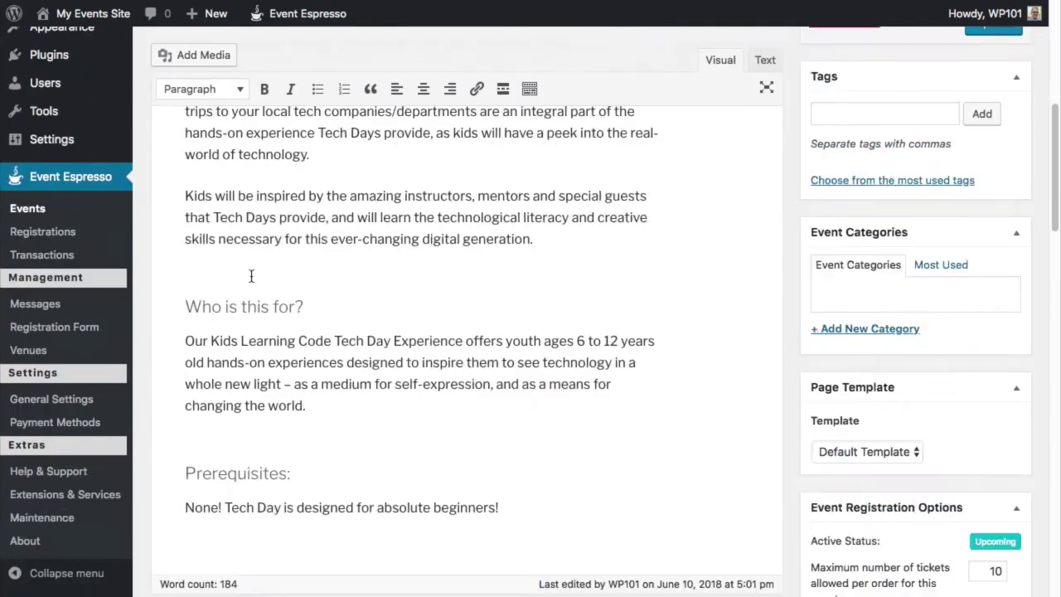
scroll(252, 282, down, 5)
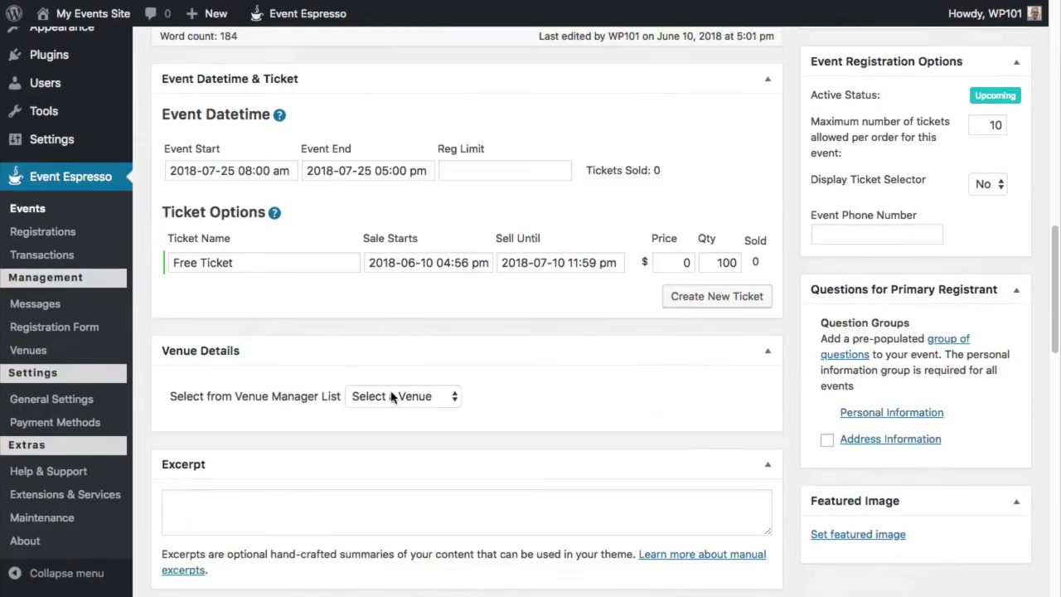
click(398, 397)
click(400, 411)
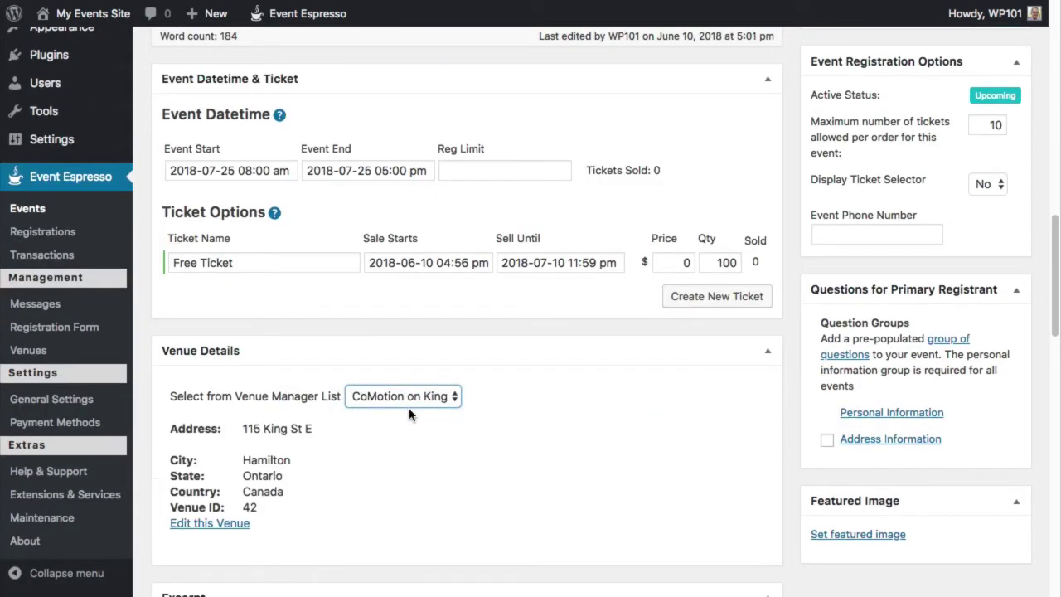
scroll(410, 407, up, 8)
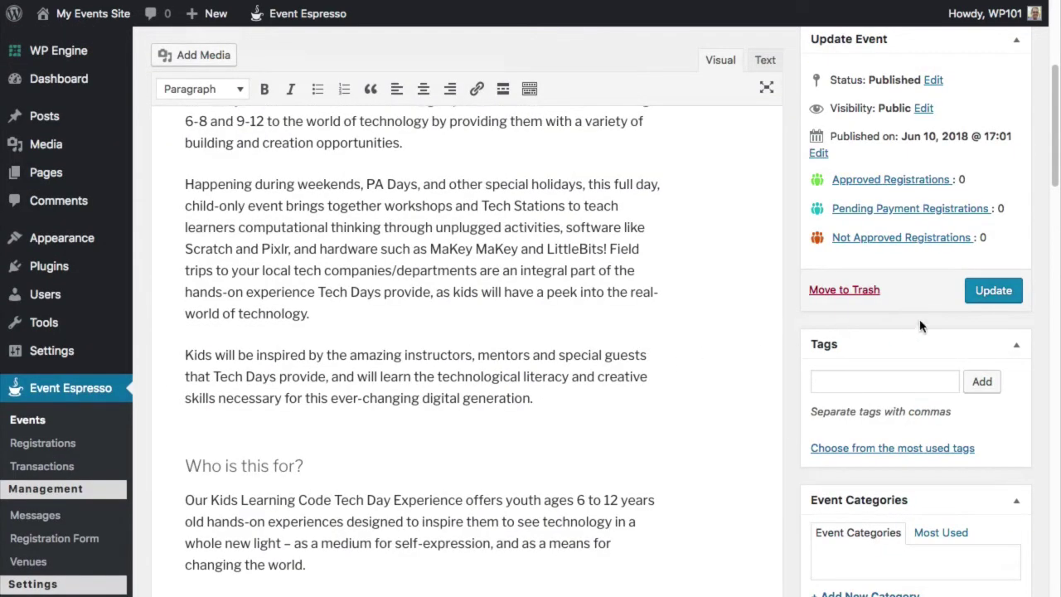
click(983, 289)
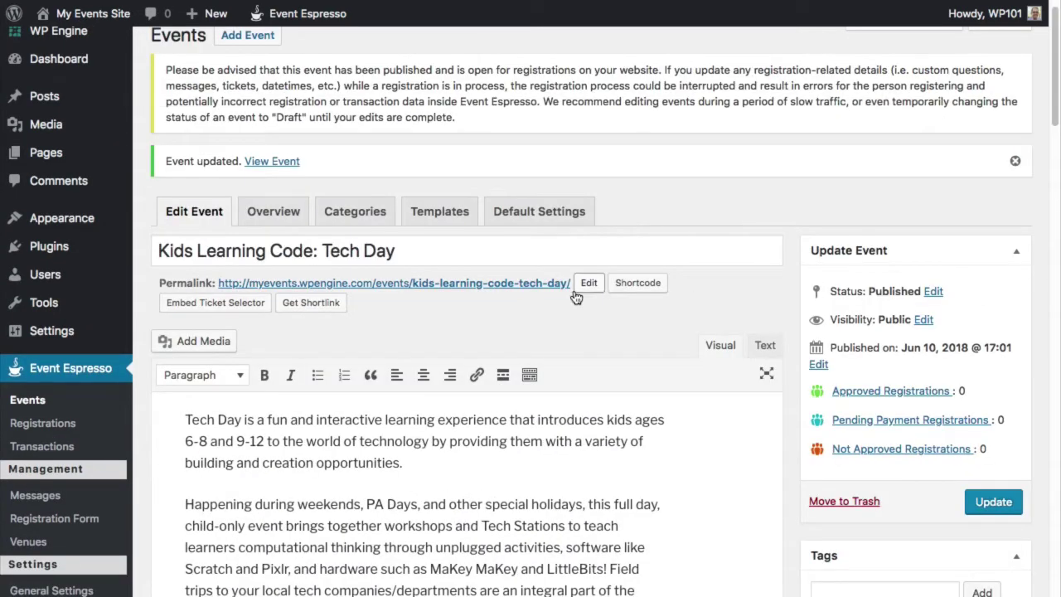
click(540, 284)
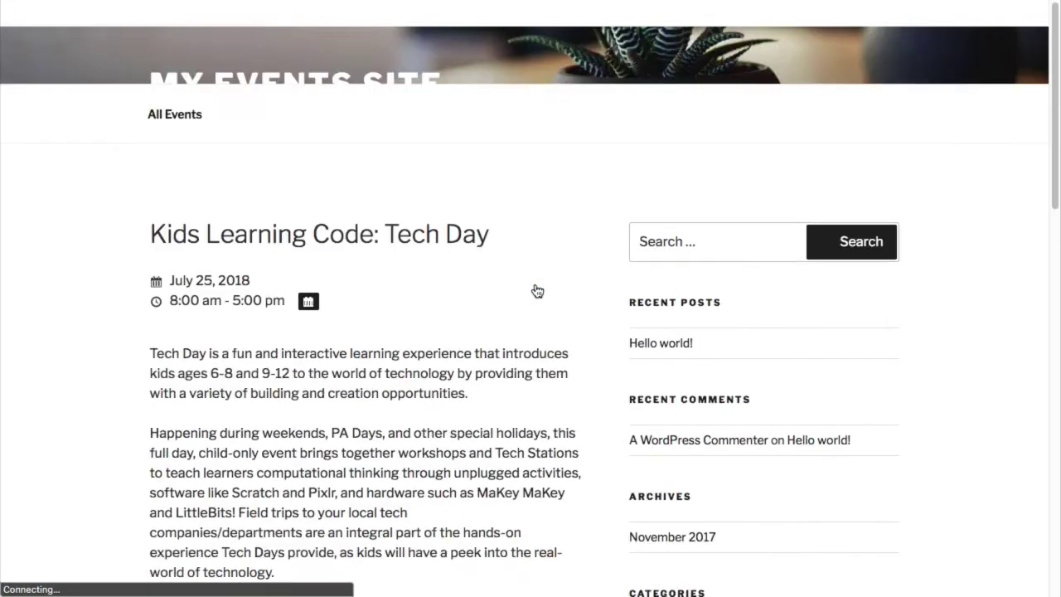
Scroll the Tech Day page down to the CoMotion on King venue section and map.
scroll(537, 291, down, 9)
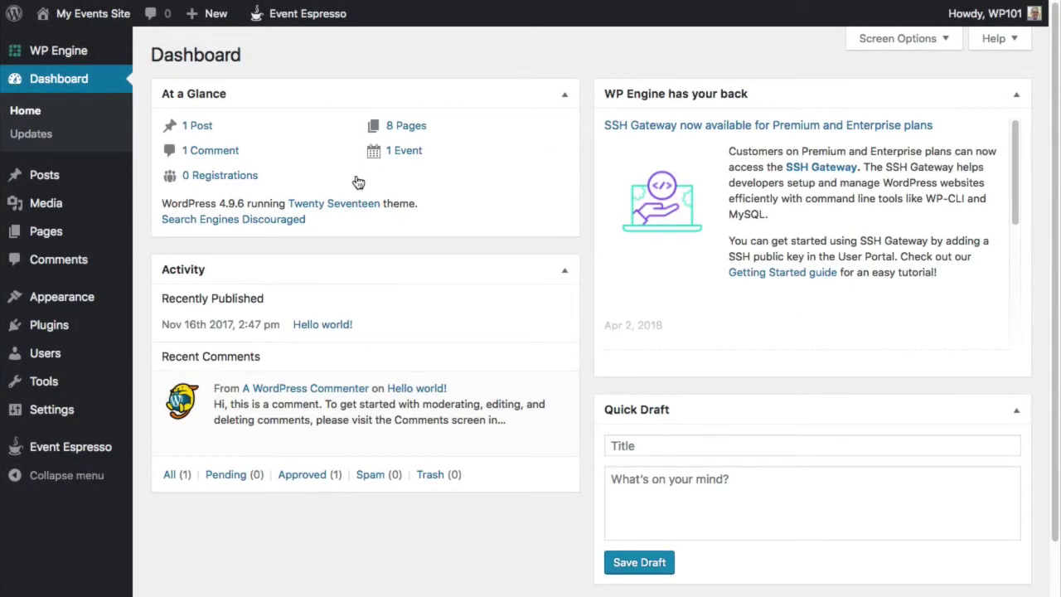
Open the Tech Day event for editing and set the Free Ticket quantity to 50.
mouse_move(67, 448)
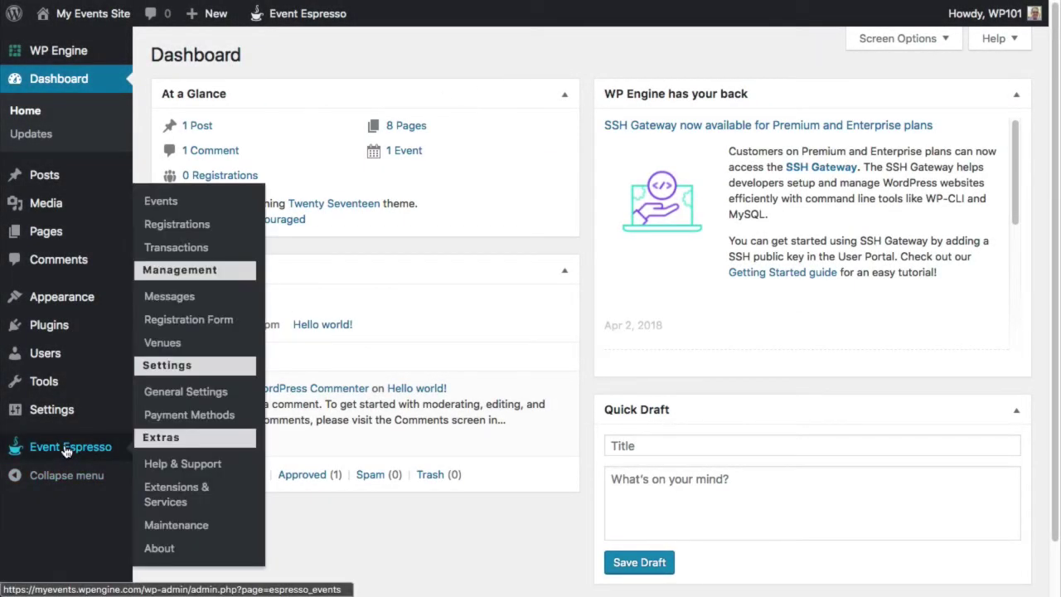
click(176, 204)
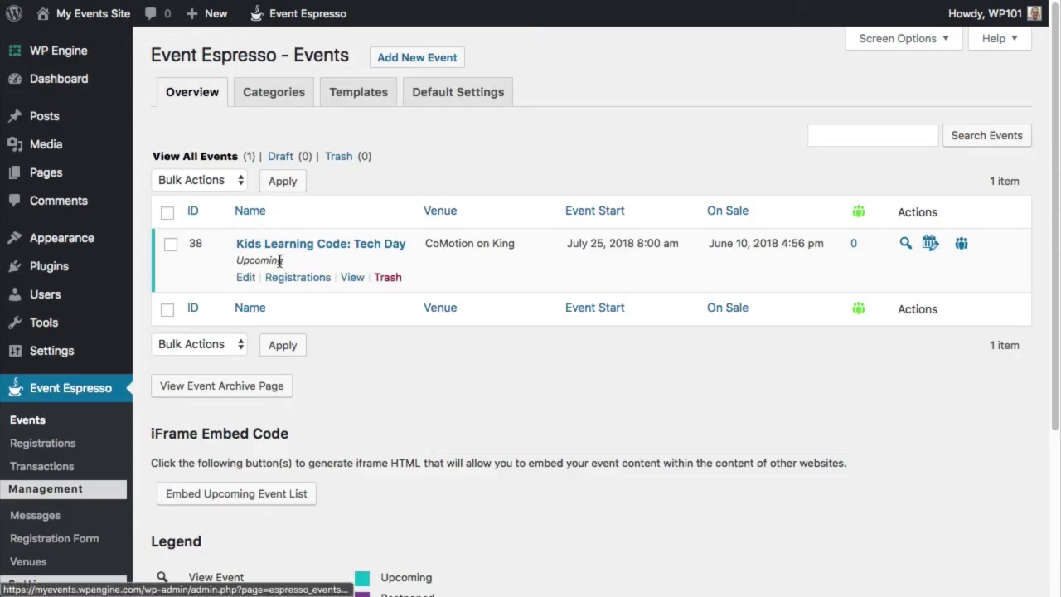
click(246, 276)
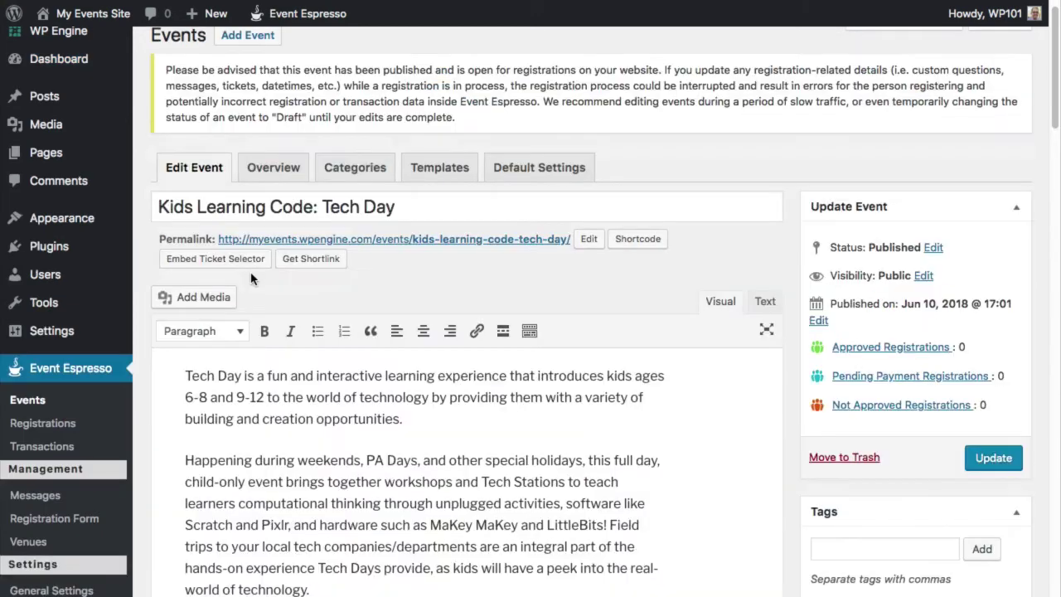
scroll(253, 280, down, 10)
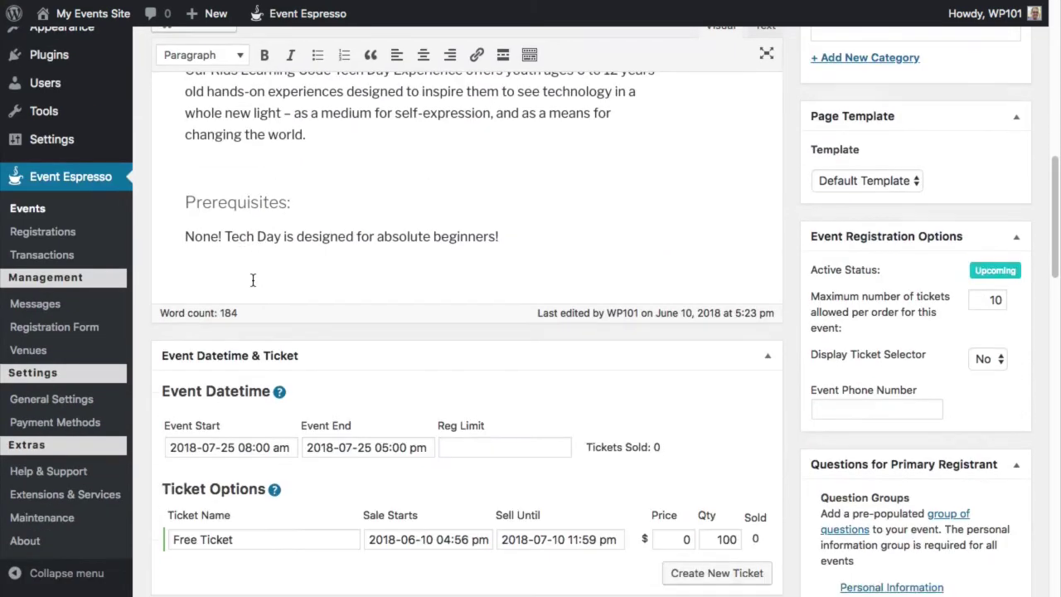
scroll(253, 281, down, 3)
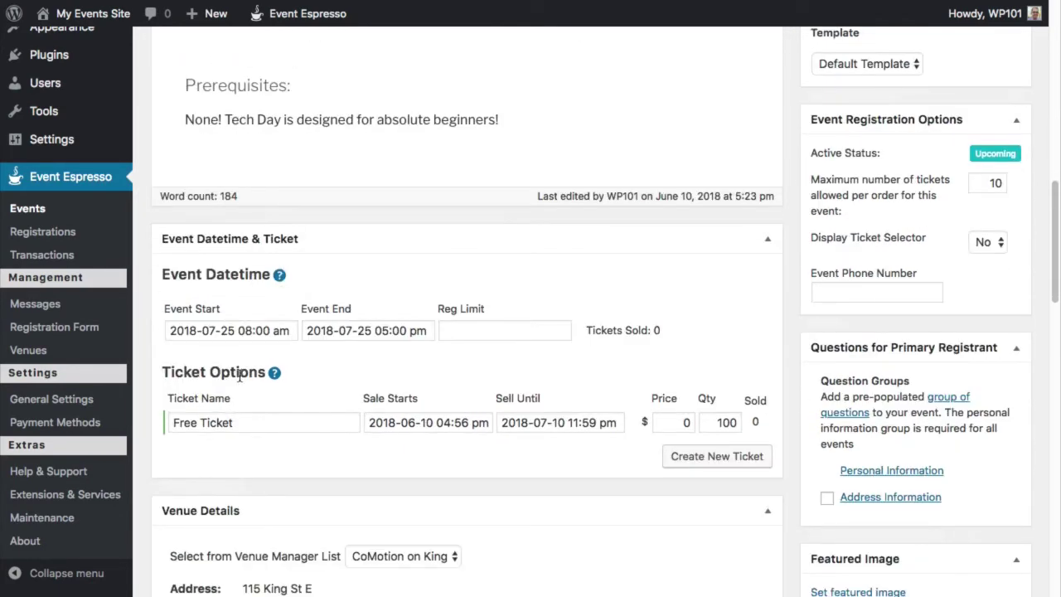
double_click(706, 421)
text(50)
Add a second ticket named Seniors with a quantity of 20.
click(705, 460)
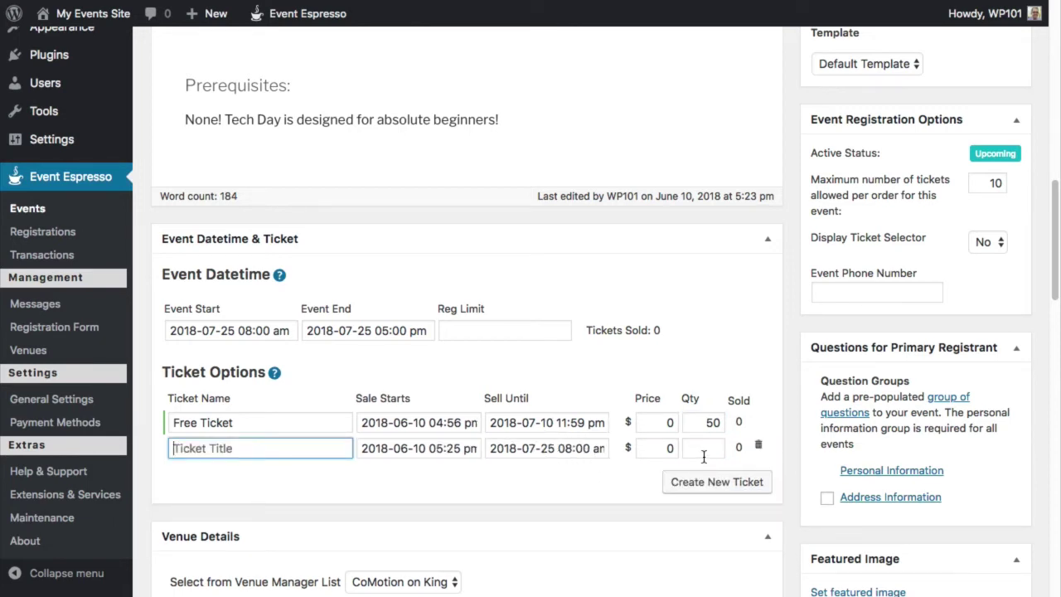
text(Seniors)
click(703, 452)
text(20)
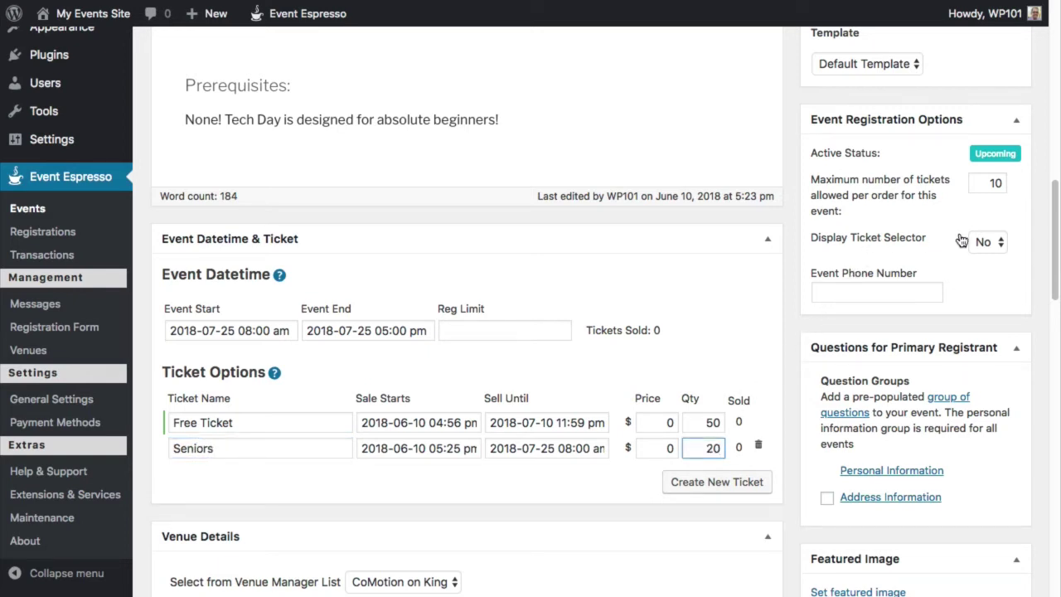
Set Display Ticket Selector to Yes and update the event.
click(987, 242)
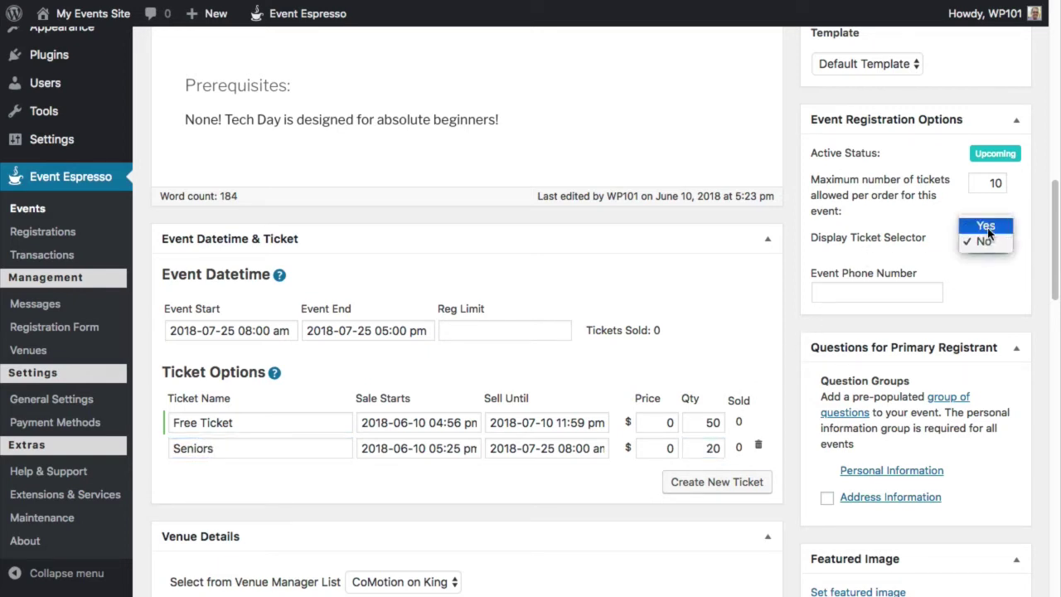
click(986, 226)
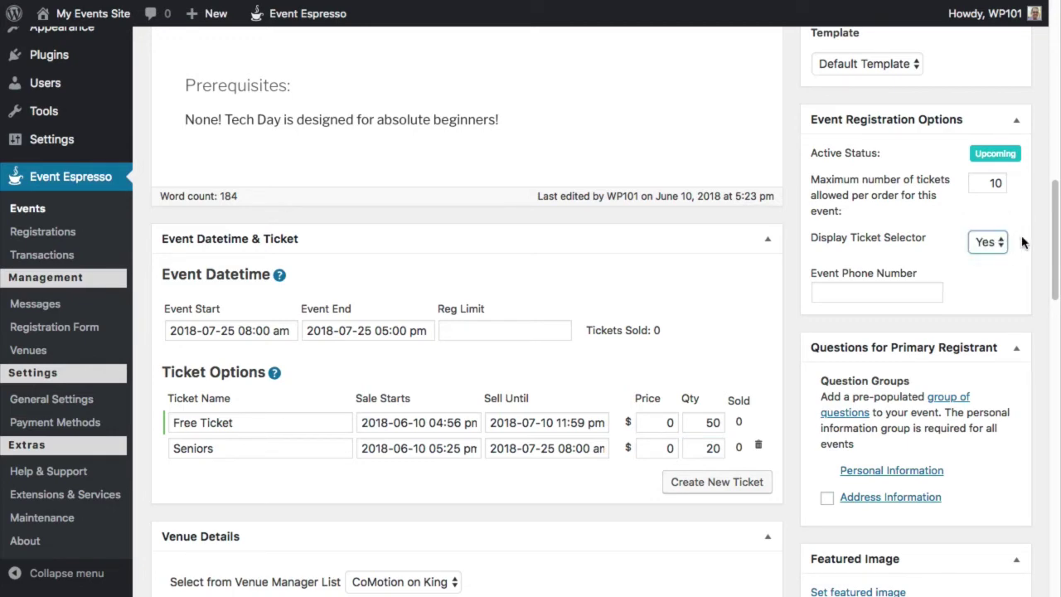
scroll(1022, 241, up, 10)
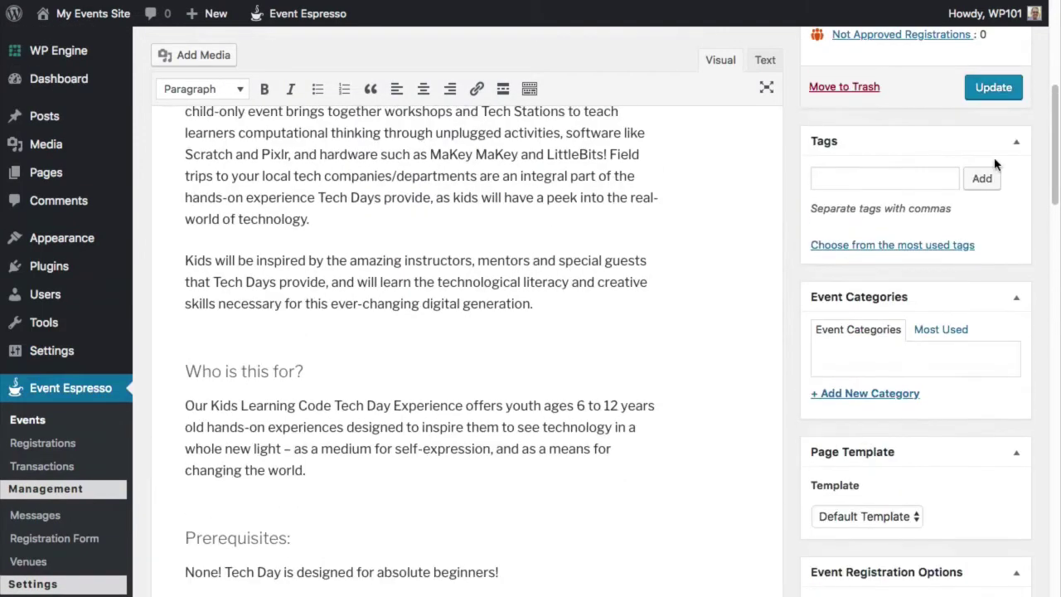
click(993, 88)
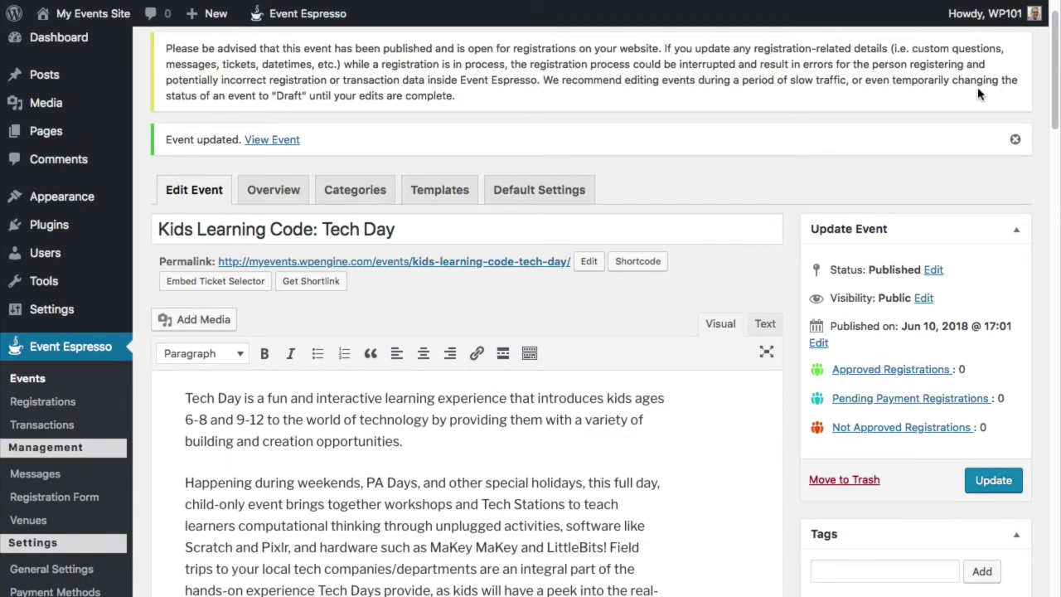
On the Tech Day public page, register one attendee for one Free Ticket with Seniors at 0.
click(474, 263)
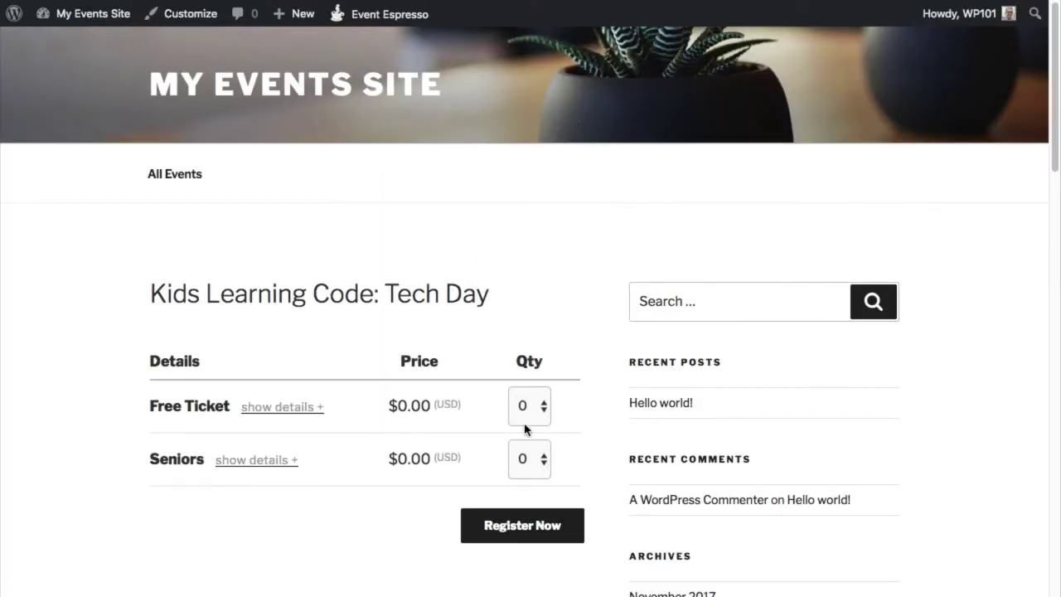
click(527, 424)
click(533, 426)
click(531, 458)
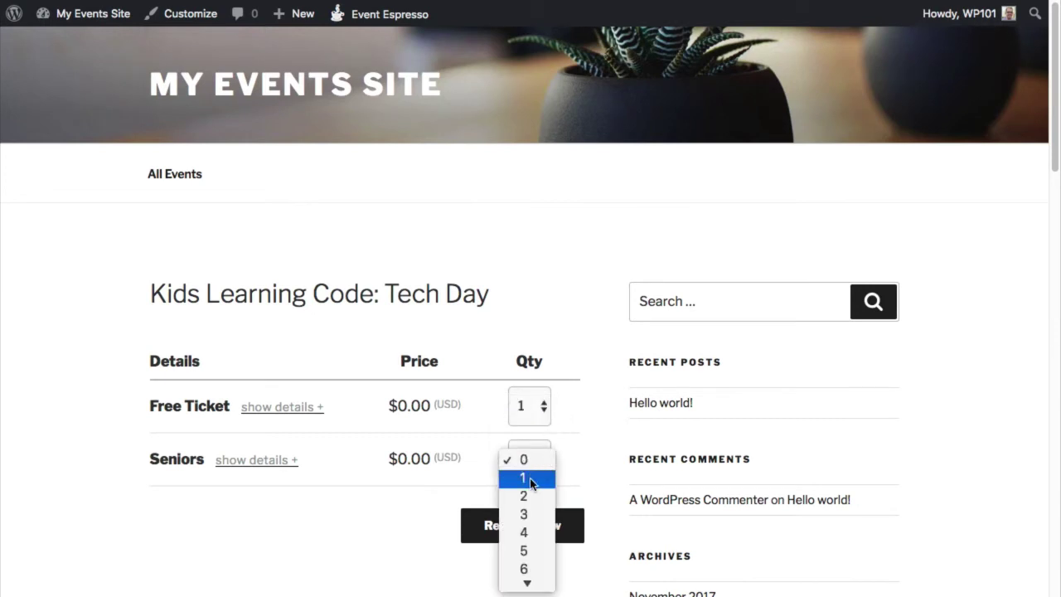
click(581, 448)
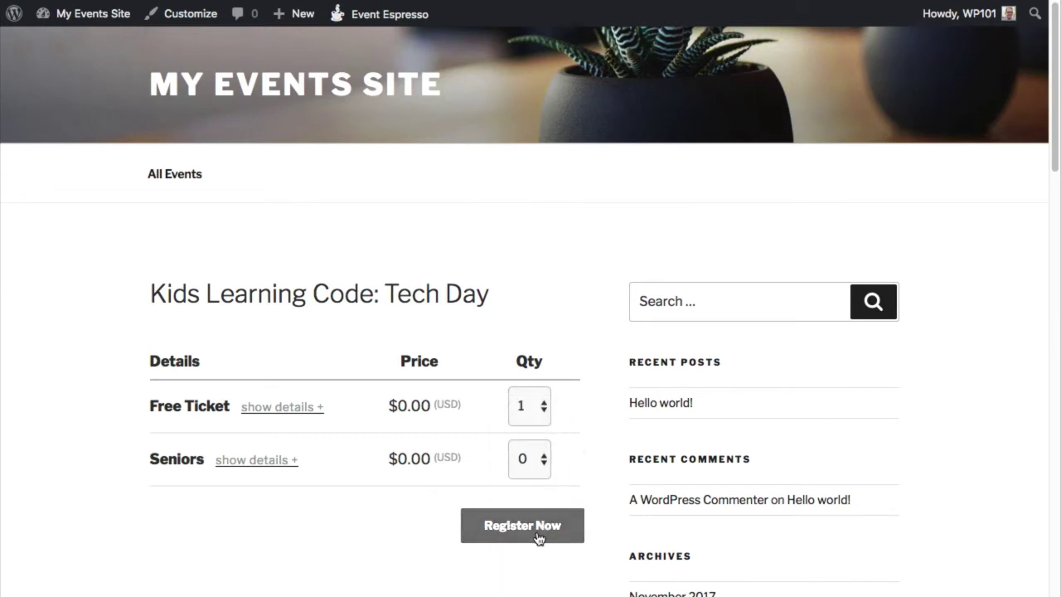
click(522, 527)
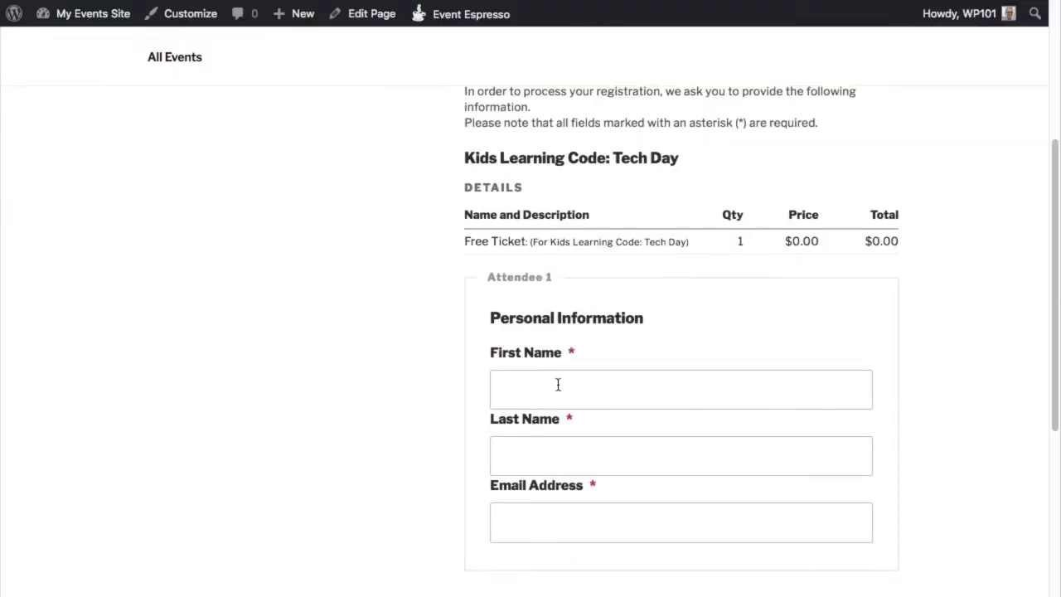
click(558, 387)
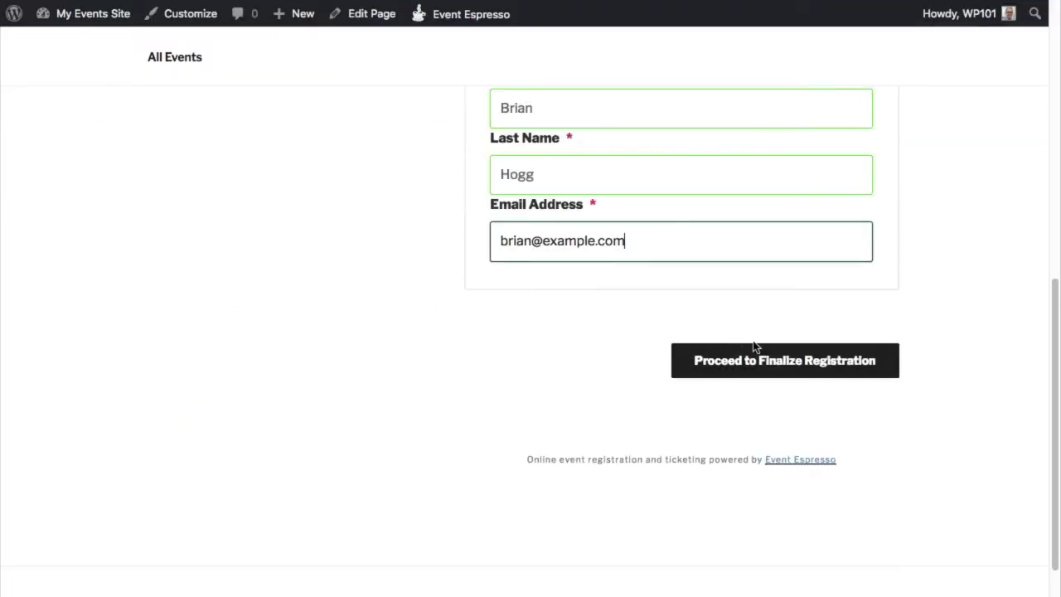
click(761, 359)
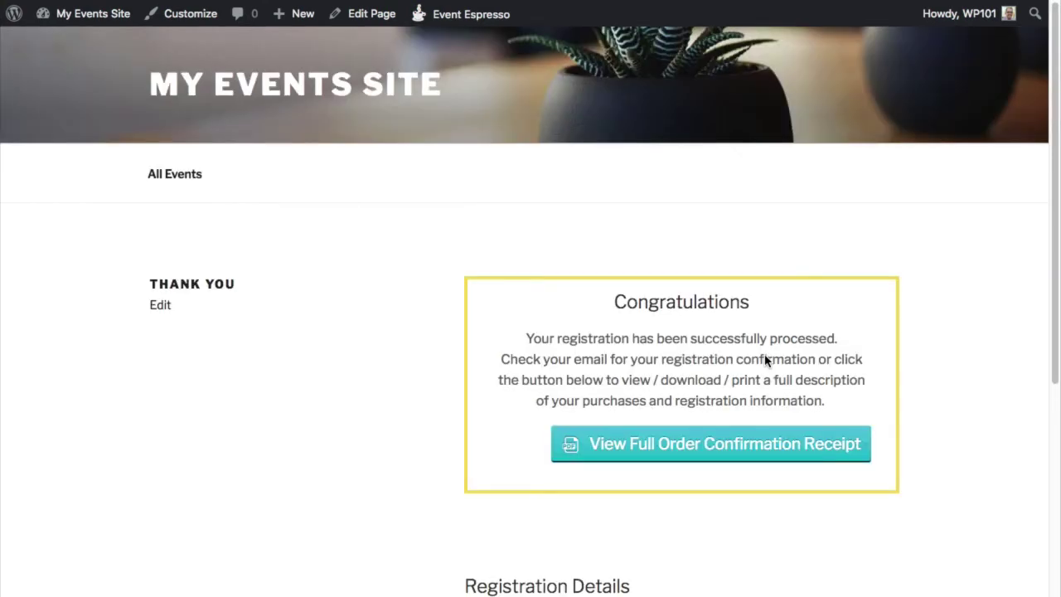
From the dashboard, open the Tech Day event's Registrations in the Event Espresso events list.
mouse_move(82, 14)
click(71, 43)
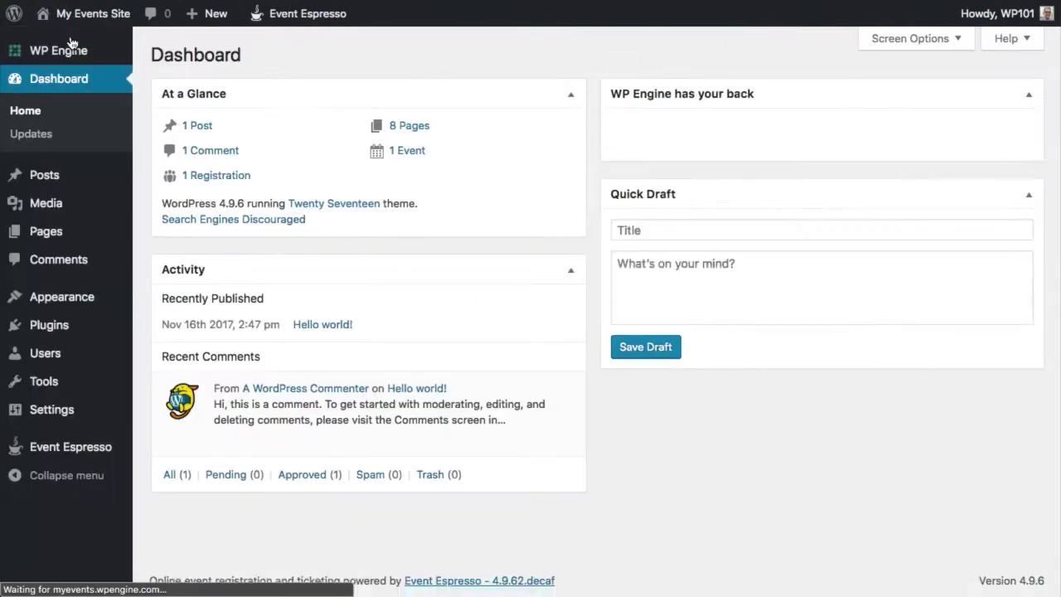
mouse_move(67, 447)
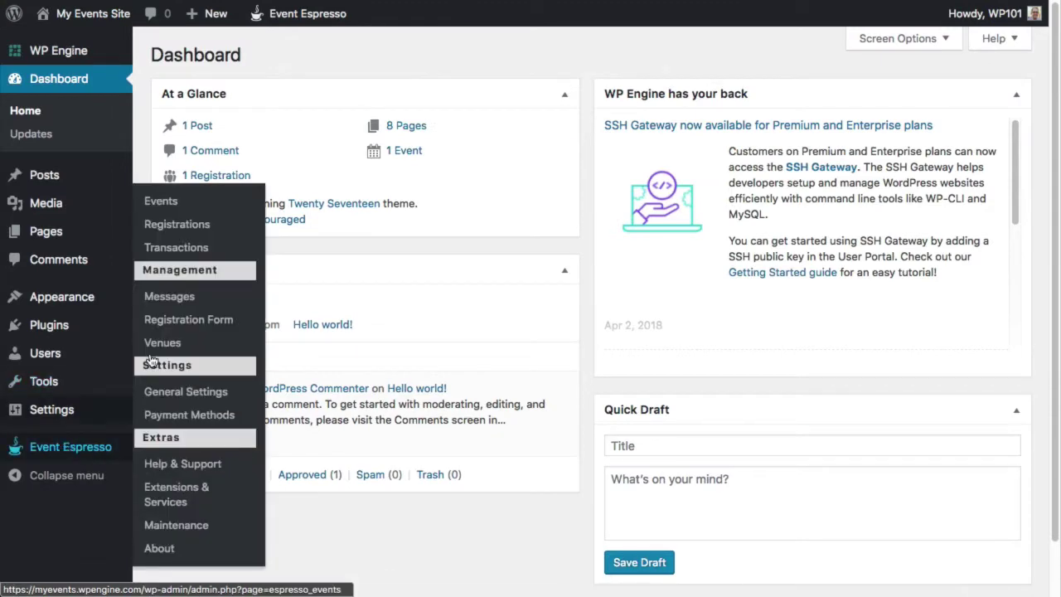
click(162, 201)
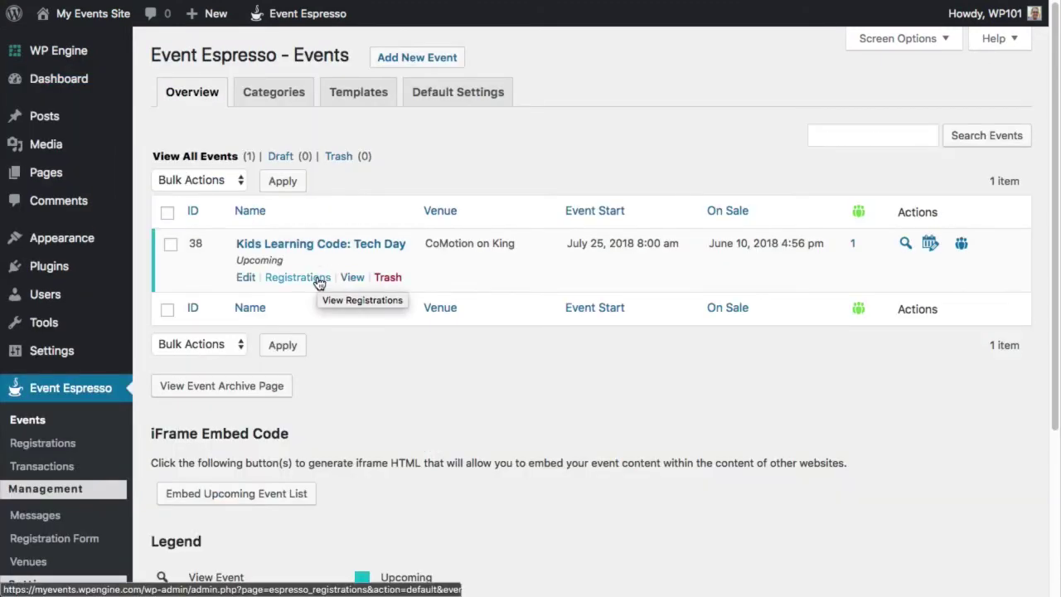
click(319, 282)
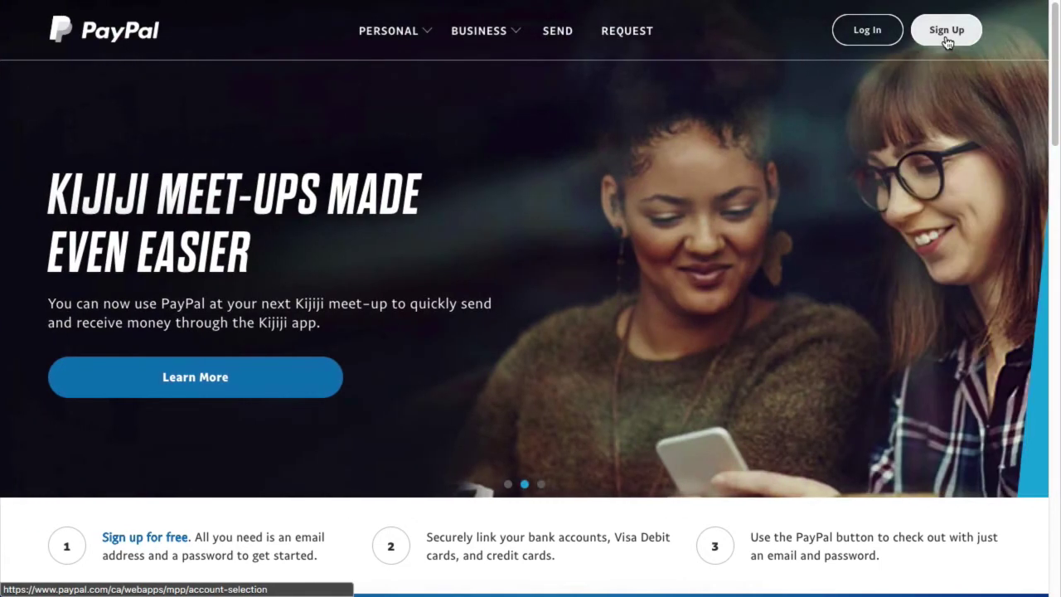
Log in to PayPal and reach API access under My selling tools, highlighting the NVP/SOAP (Classic) option.
click(874, 33)
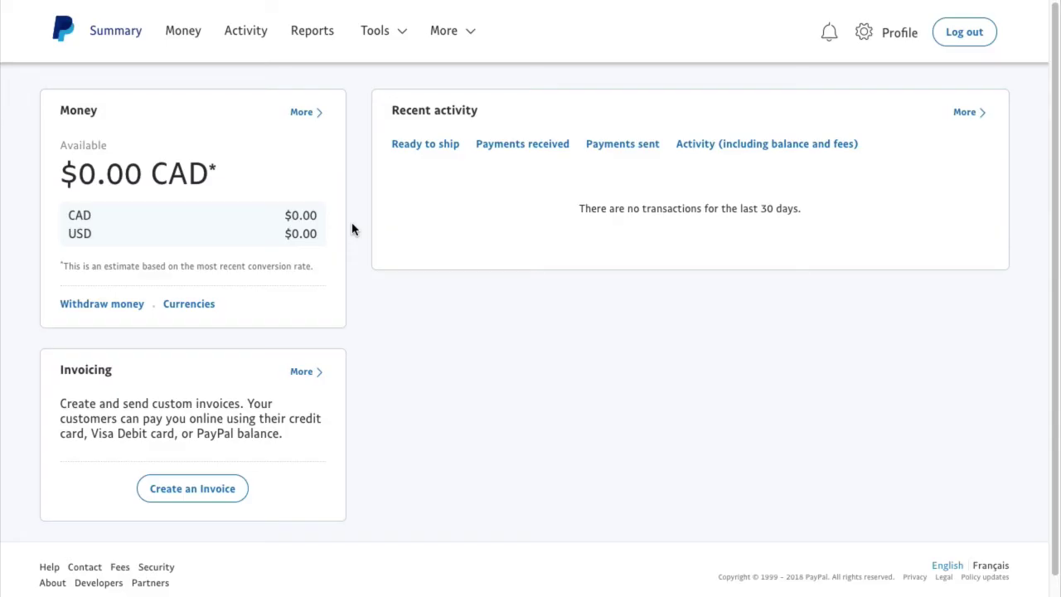
click(901, 41)
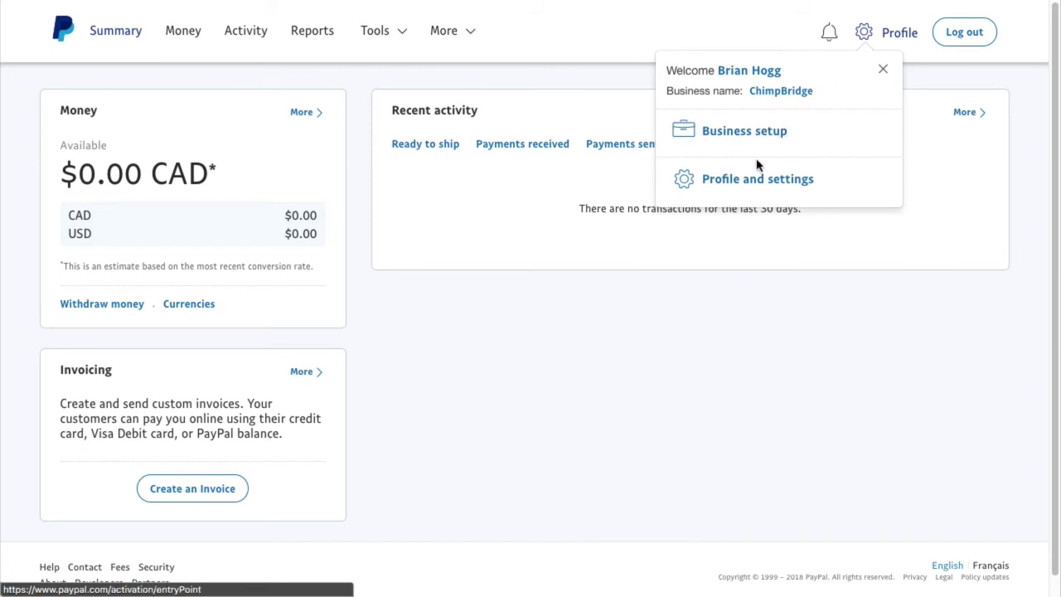
click(754, 184)
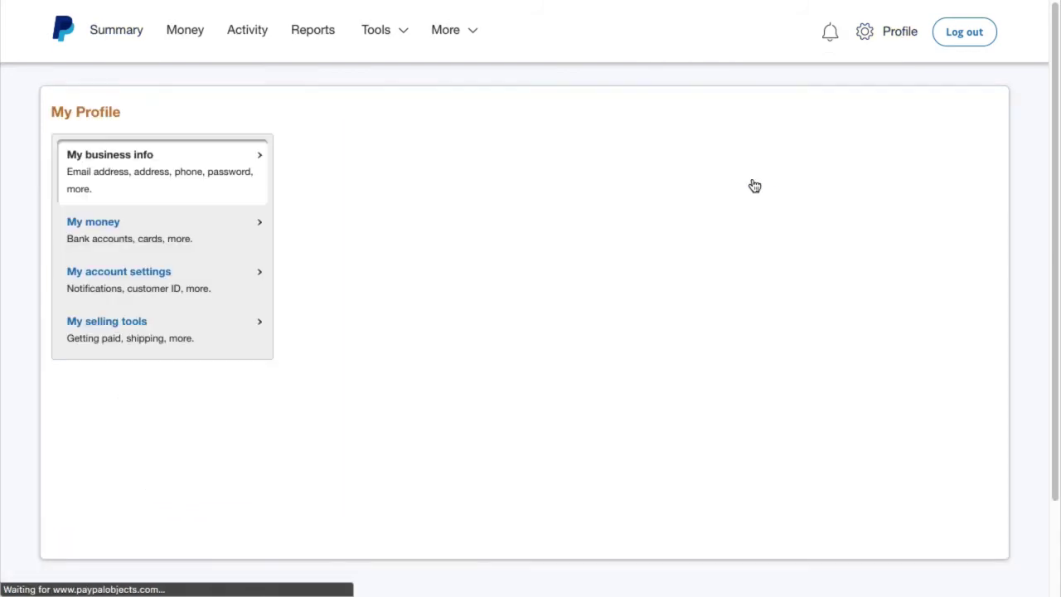
click(135, 328)
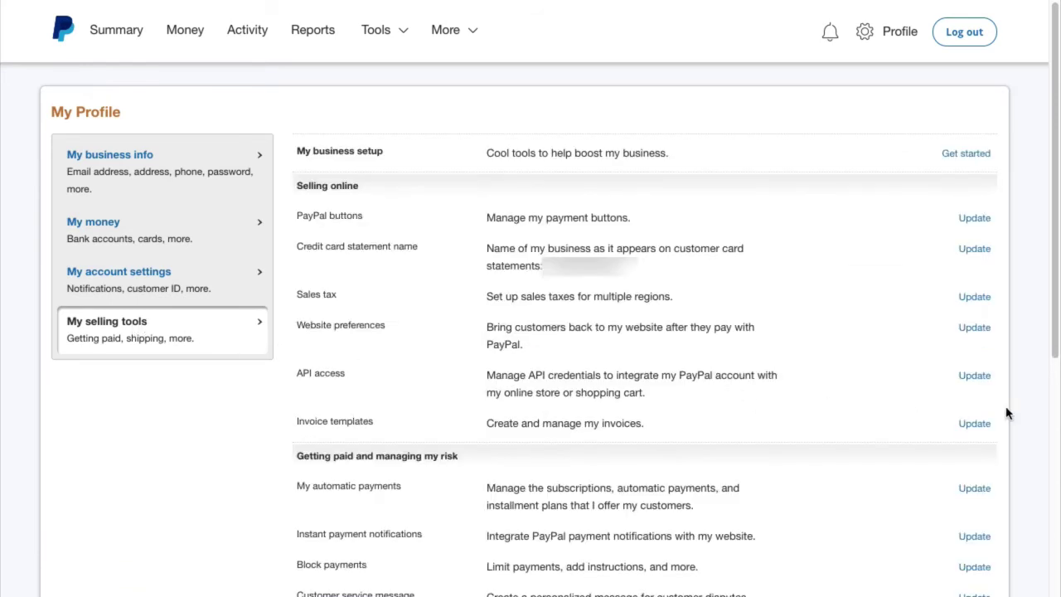
click(977, 378)
scroll(983, 383, down, 3)
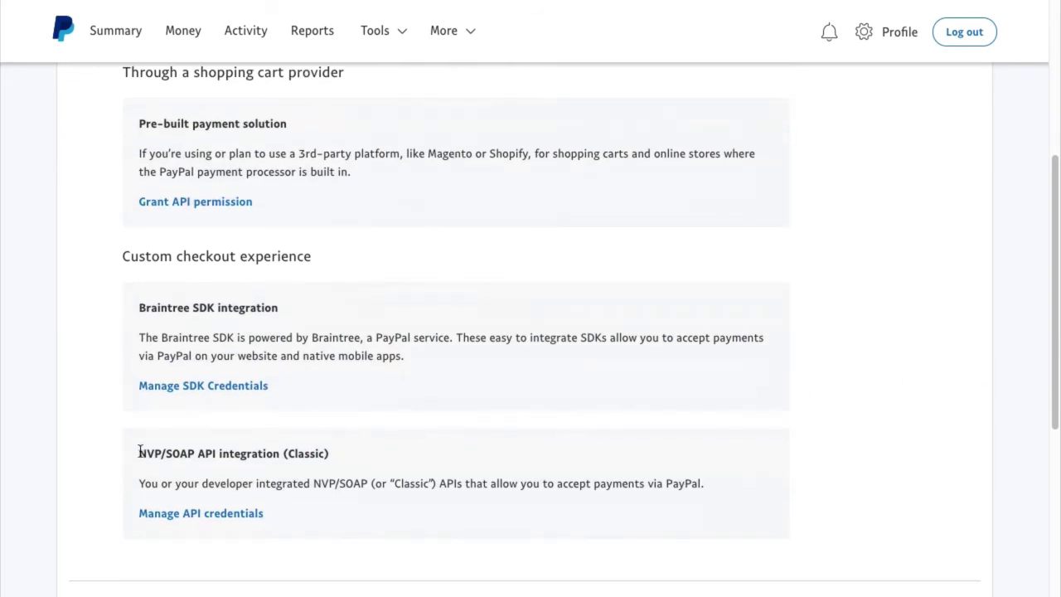
drag(140, 452, 326, 446)
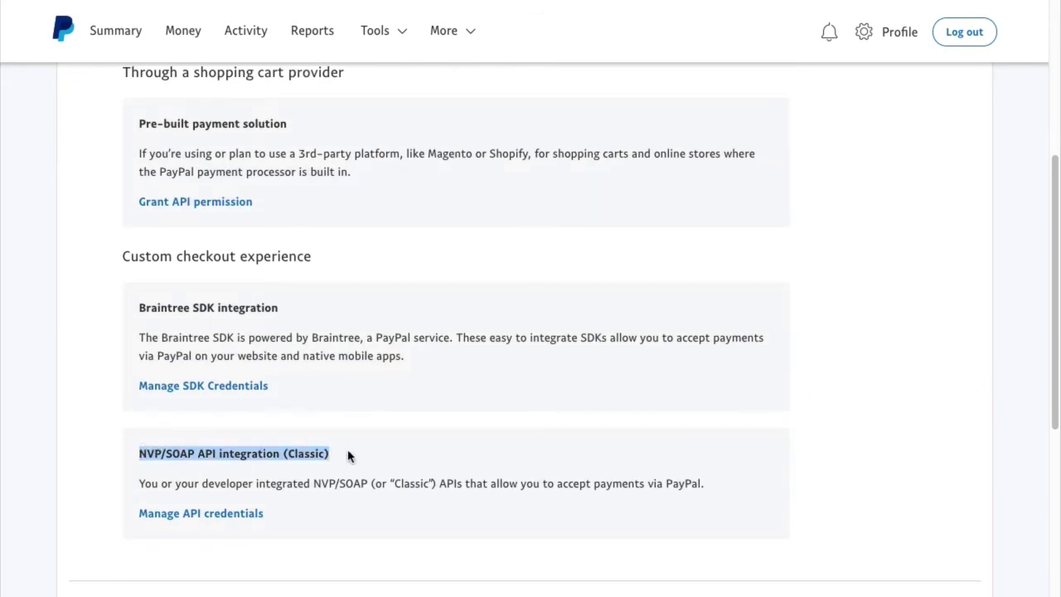
Request a Classic API signature credential under Manage API credentials, then return to the WordPress tab.
click(237, 513)
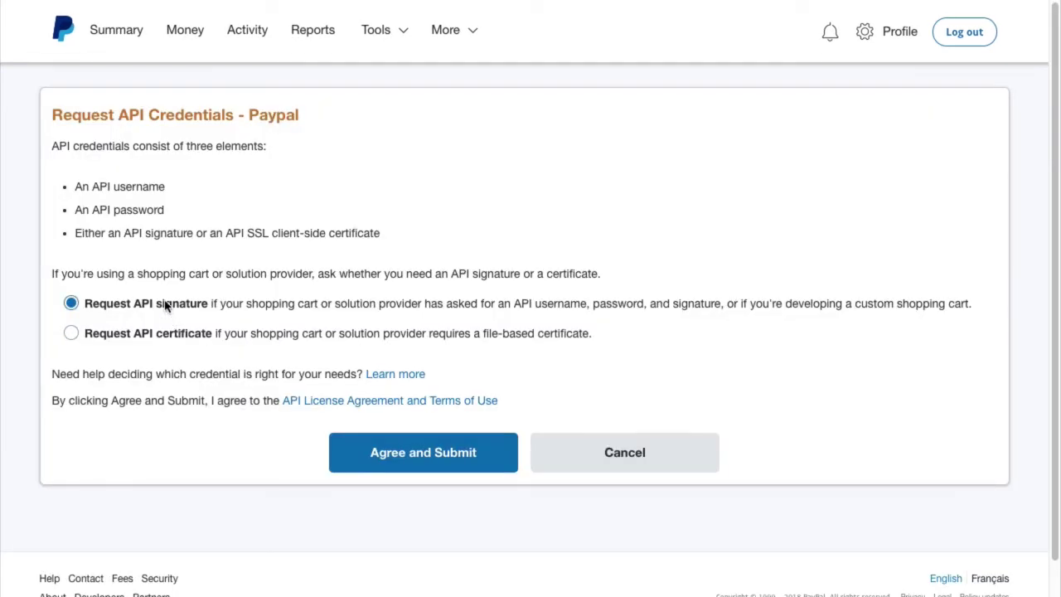
click(451, 469)
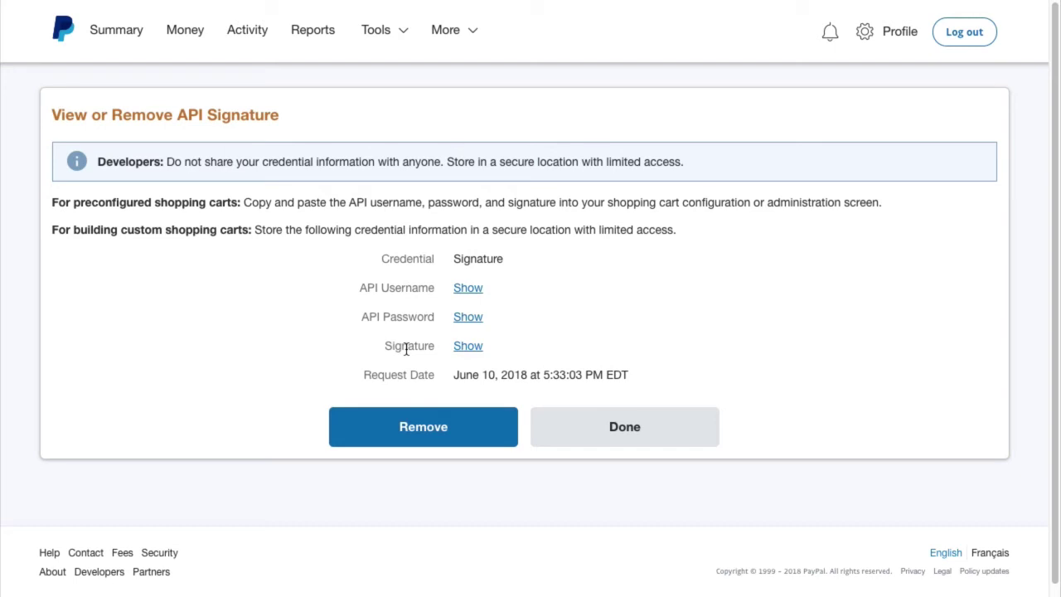
key(ctrl+shift+Tab)
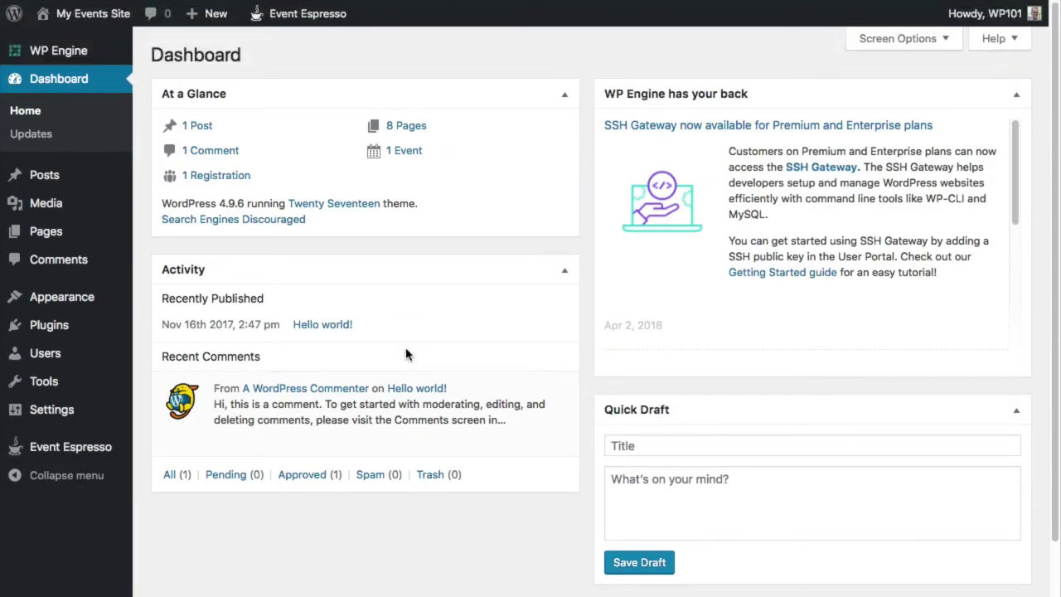
Activate the PayPal Express payment method in Event Espresso's payment methods.
mouse_move(53, 442)
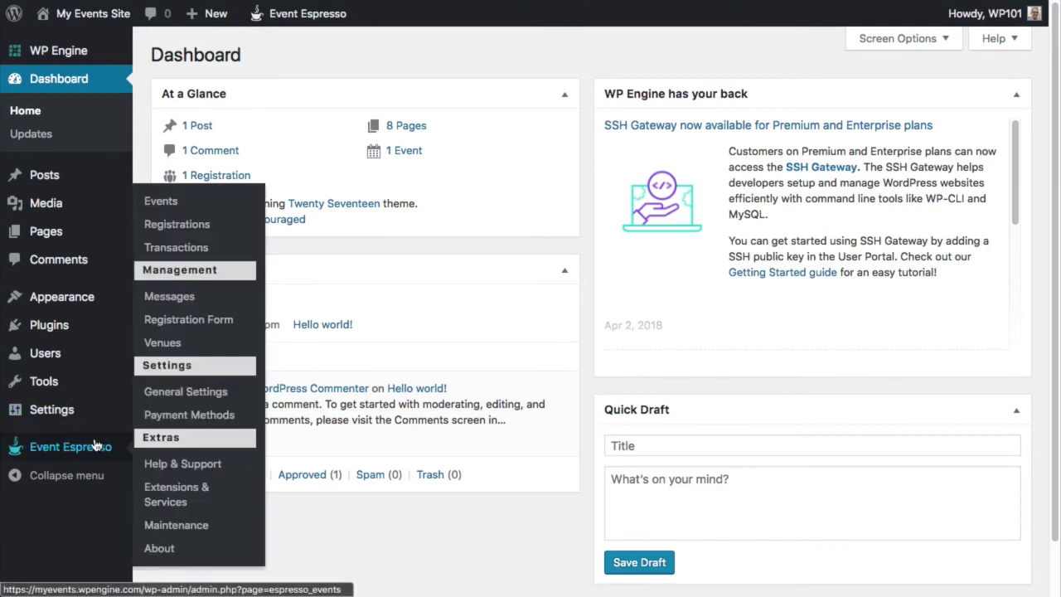
click(181, 423)
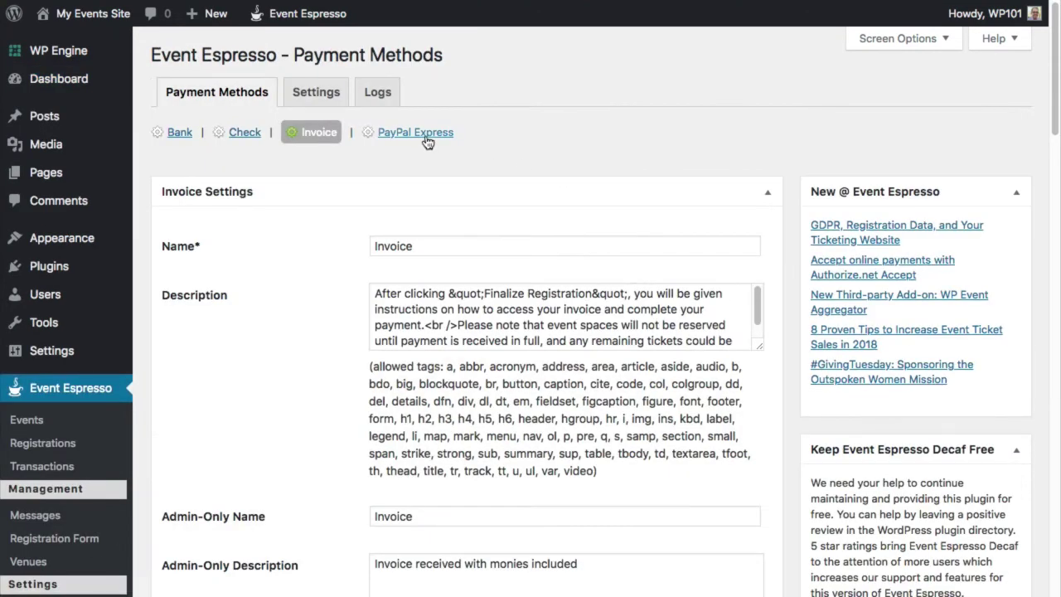
click(425, 136)
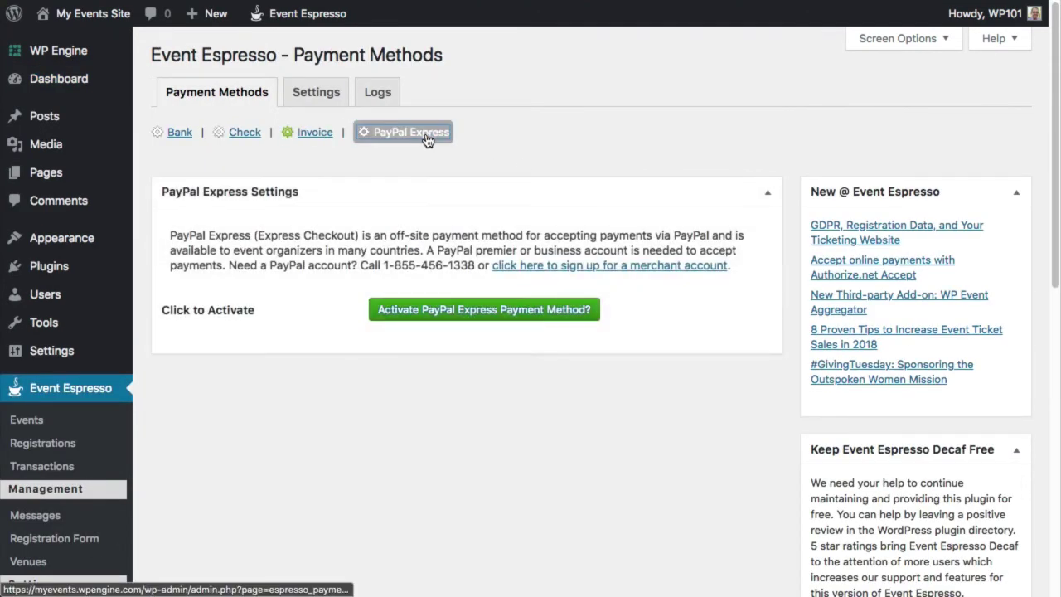
click(455, 316)
Fill in the PayPal API username, password and signature fields.
scroll(457, 316, down, 10)
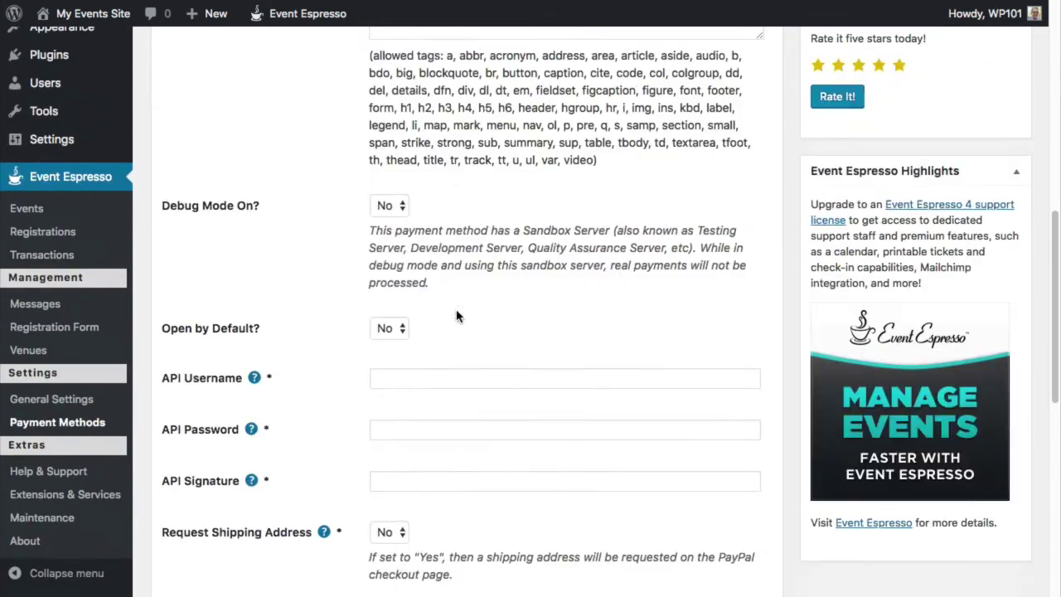
click(431, 365)
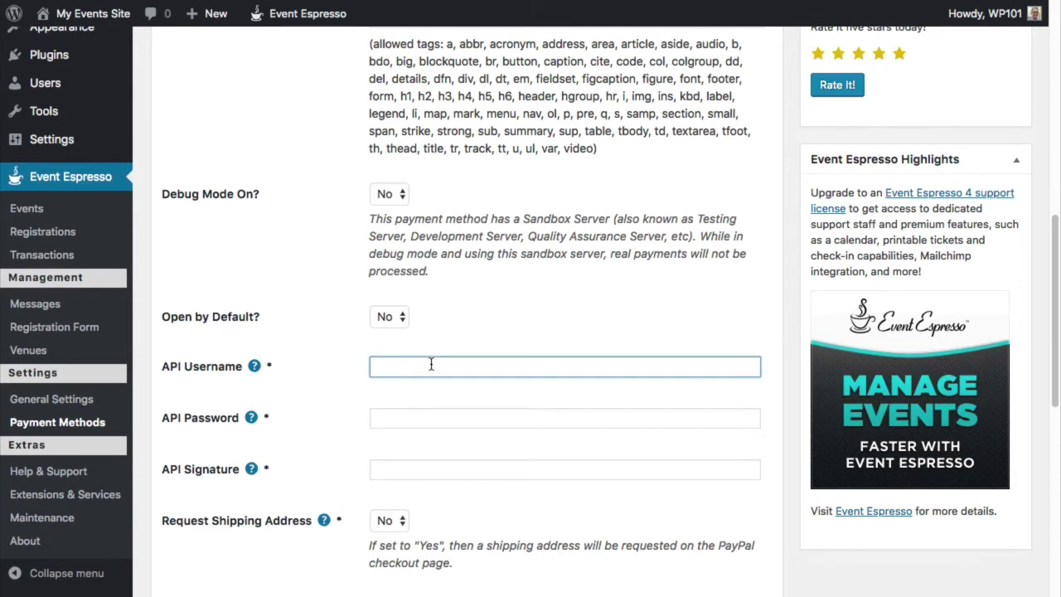
click(426, 420)
click(421, 468)
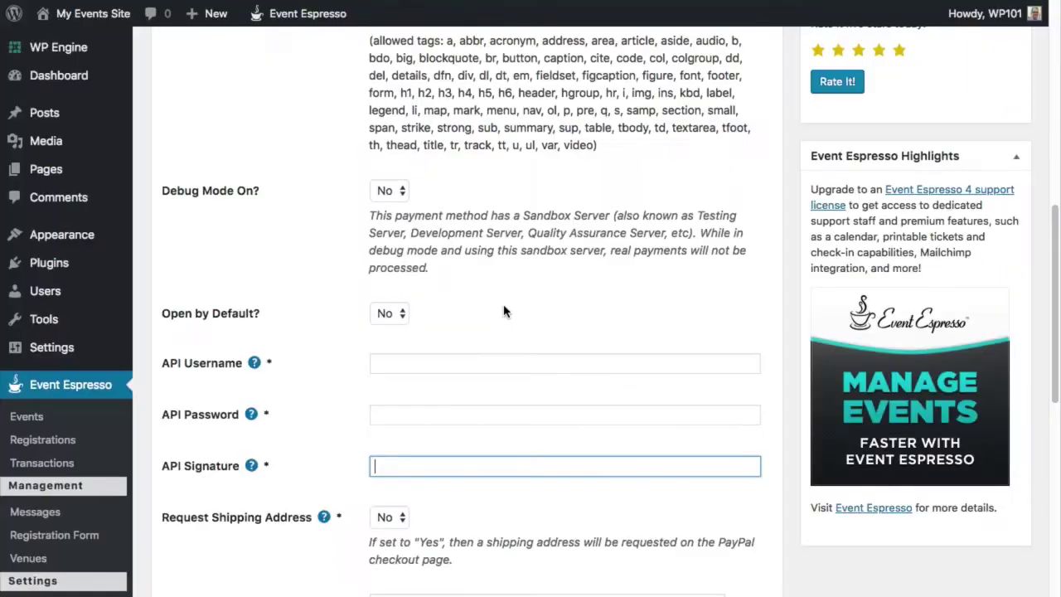
scroll(503, 307, down, 10)
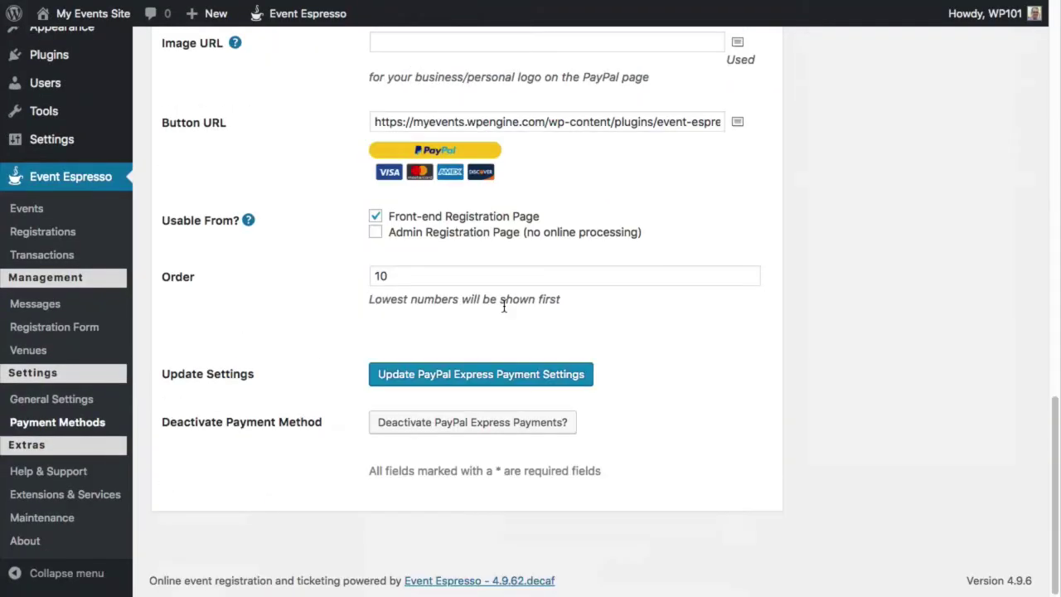
Save the PayPal Express settings, deactivate Invoice payments, and go to the Event Espresso events list.
click(481, 375)
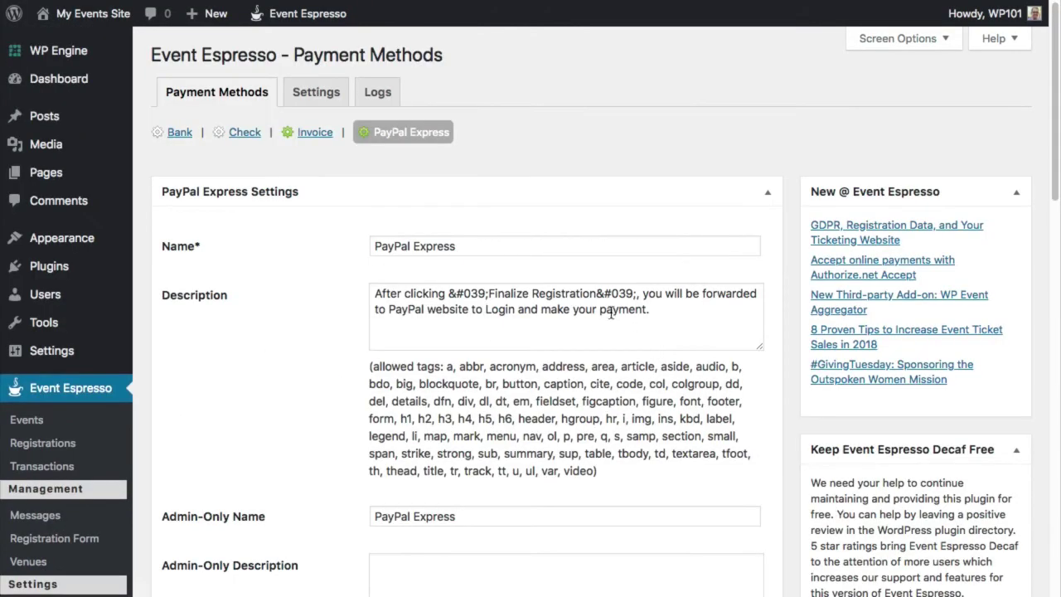
click(309, 133)
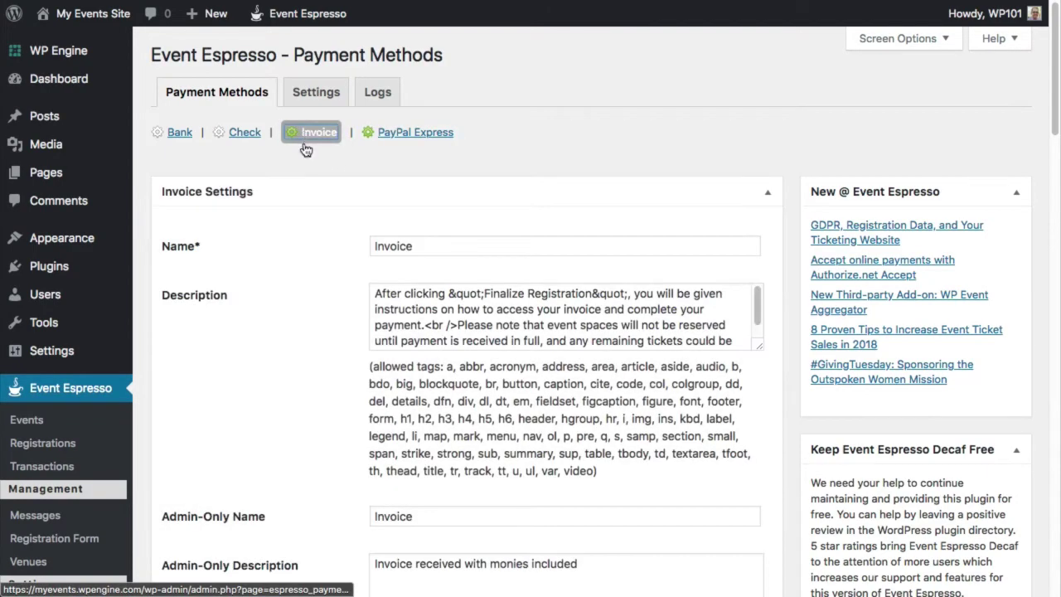
scroll(314, 287, down, 20)
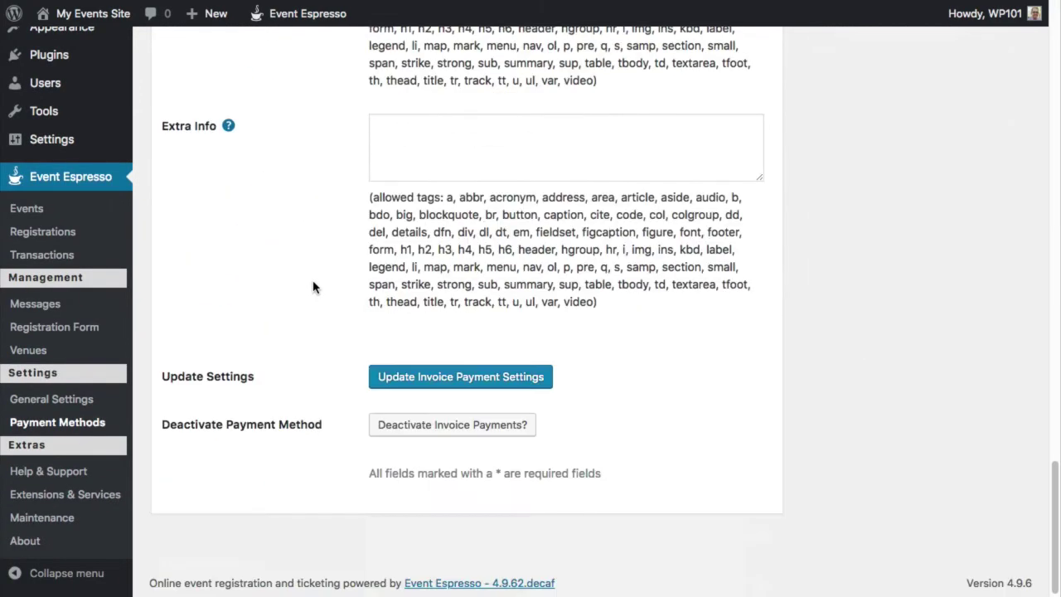
click(416, 430)
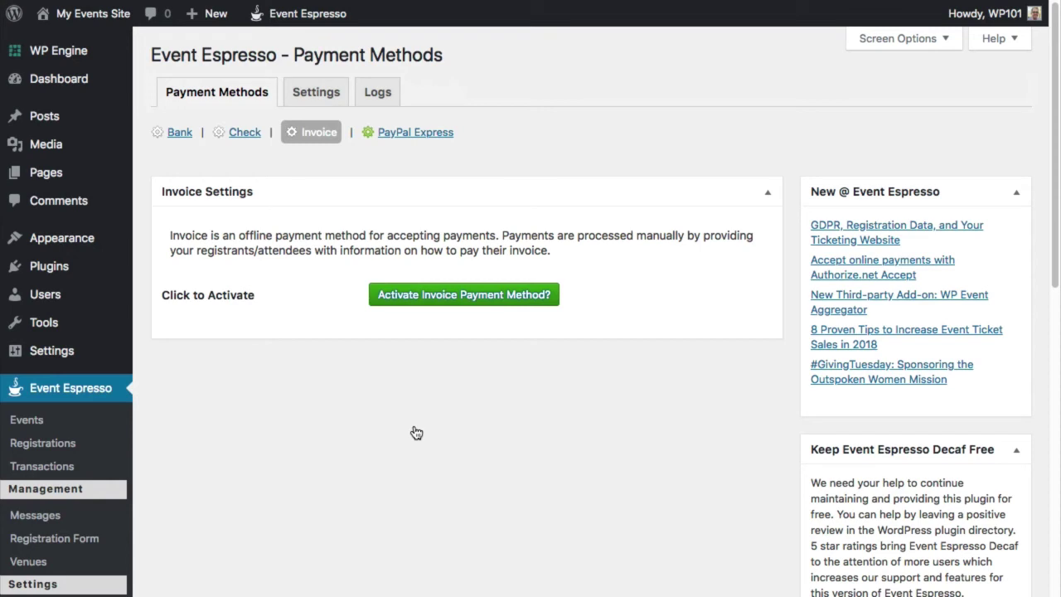
click(30, 423)
Change the Tech Day event's Seniors ticket price to 20 and update the event.
click(246, 279)
scroll(247, 282, down, 10)
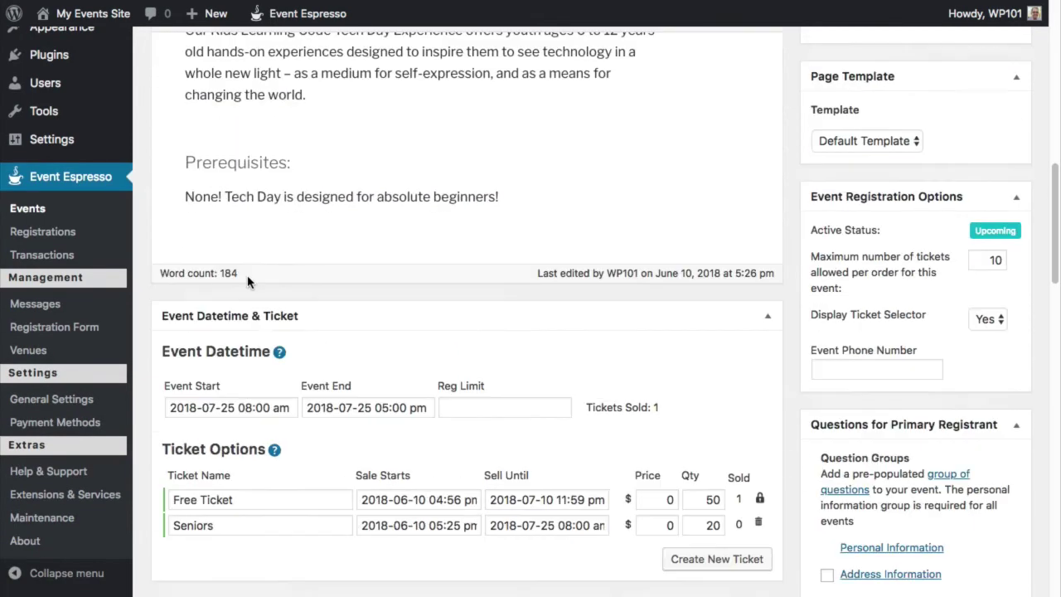
scroll(247, 281, down, 1)
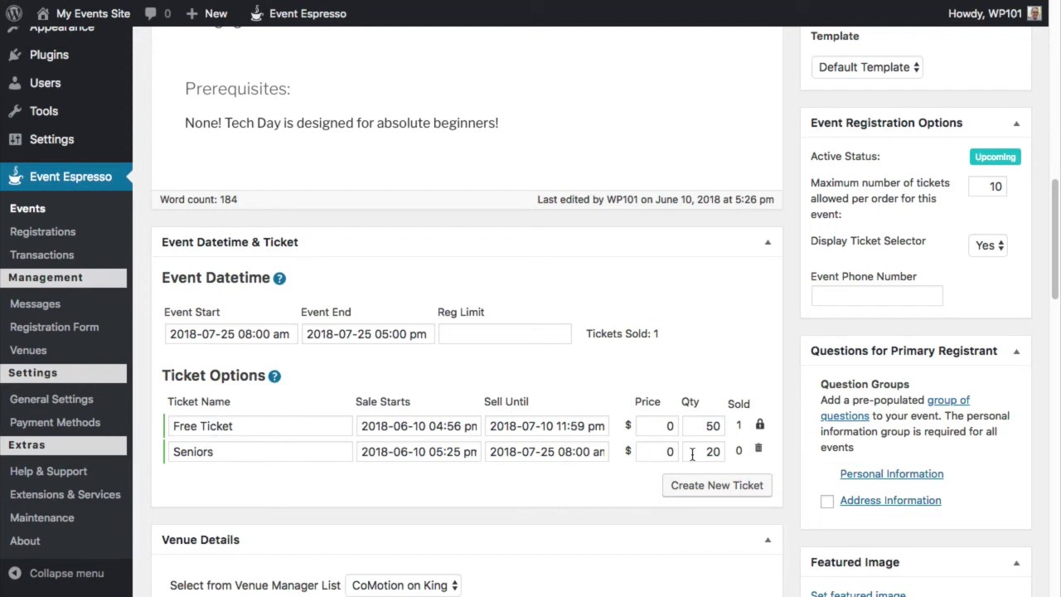
key(Tab)
click(650, 451)
text(20)
scroll(821, 498, up, 5)
scroll(971, 180, up, 3)
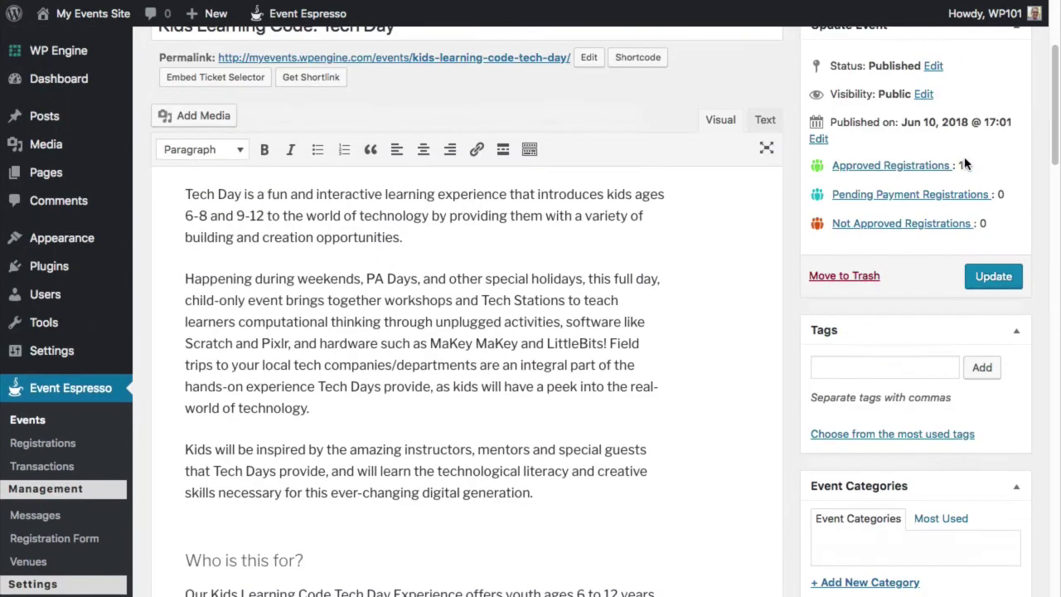
click(998, 277)
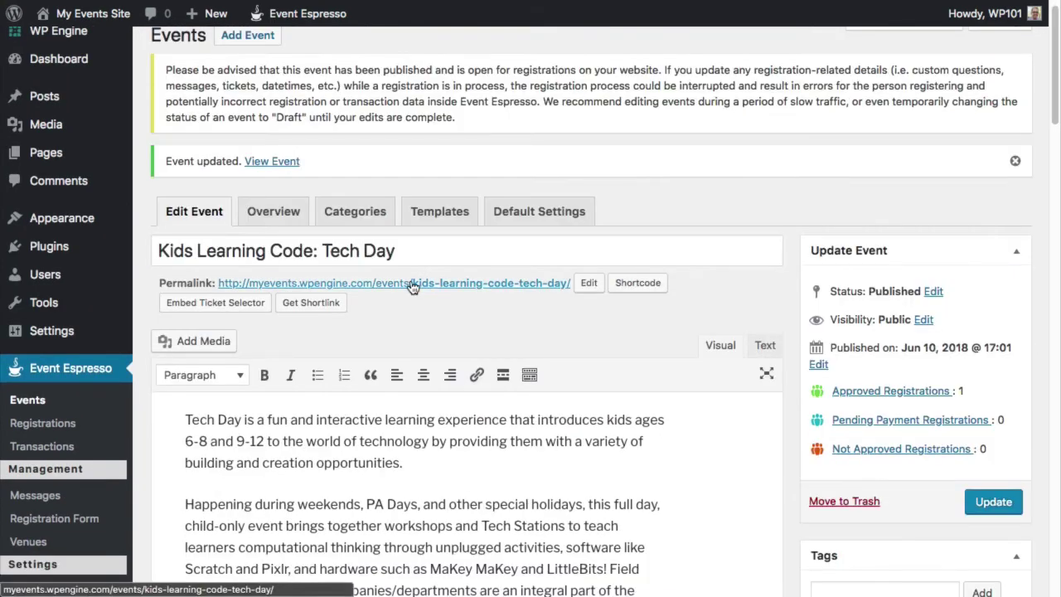
On the live event page, book one Seniors ticket and select PayPal at Payment Options.
click(413, 287)
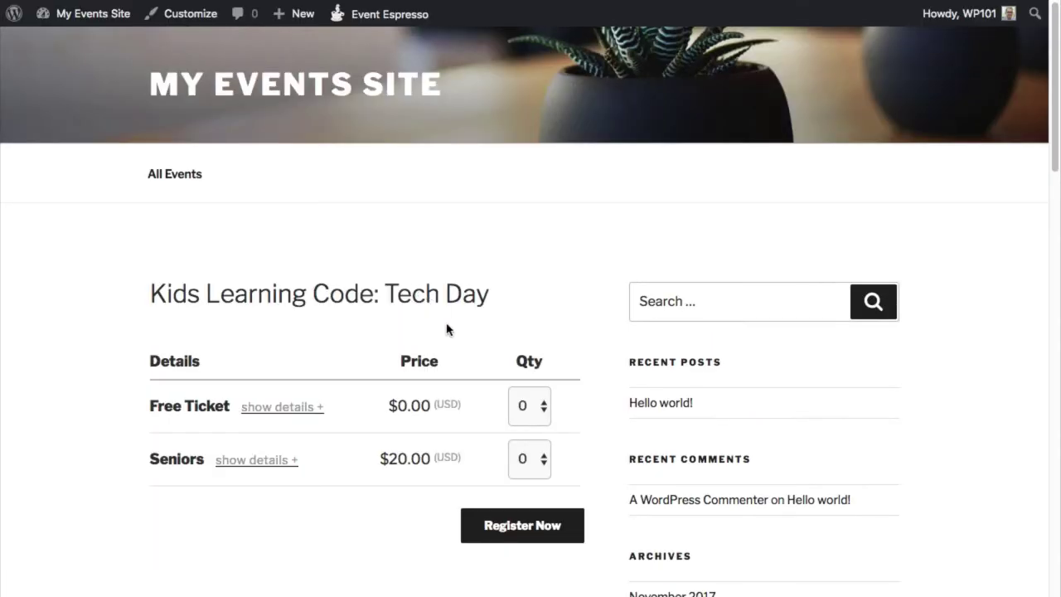
click(531, 449)
click(535, 479)
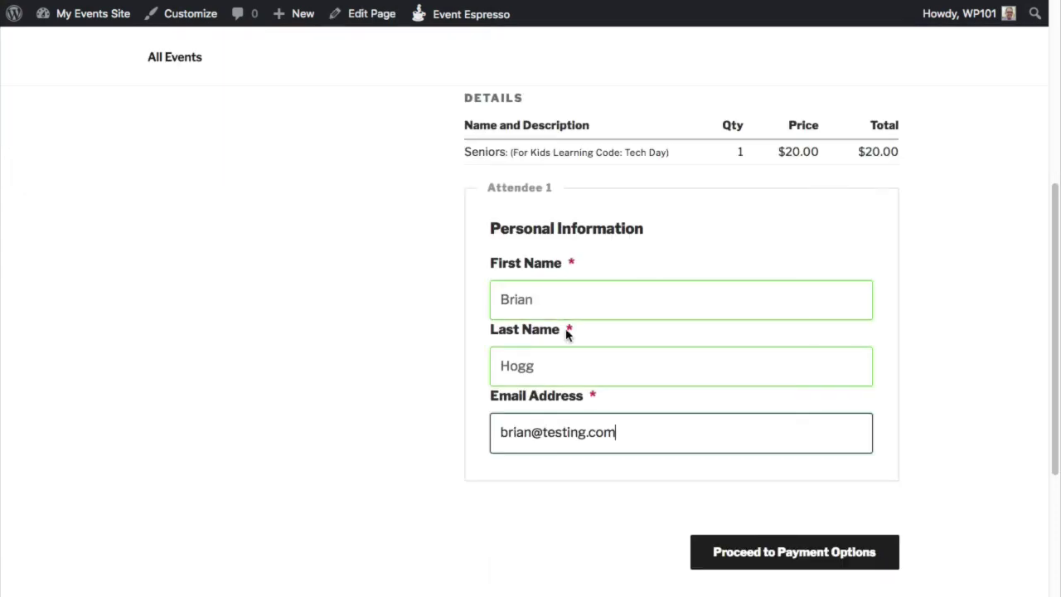
click(735, 552)
scroll(760, 553, down, 3)
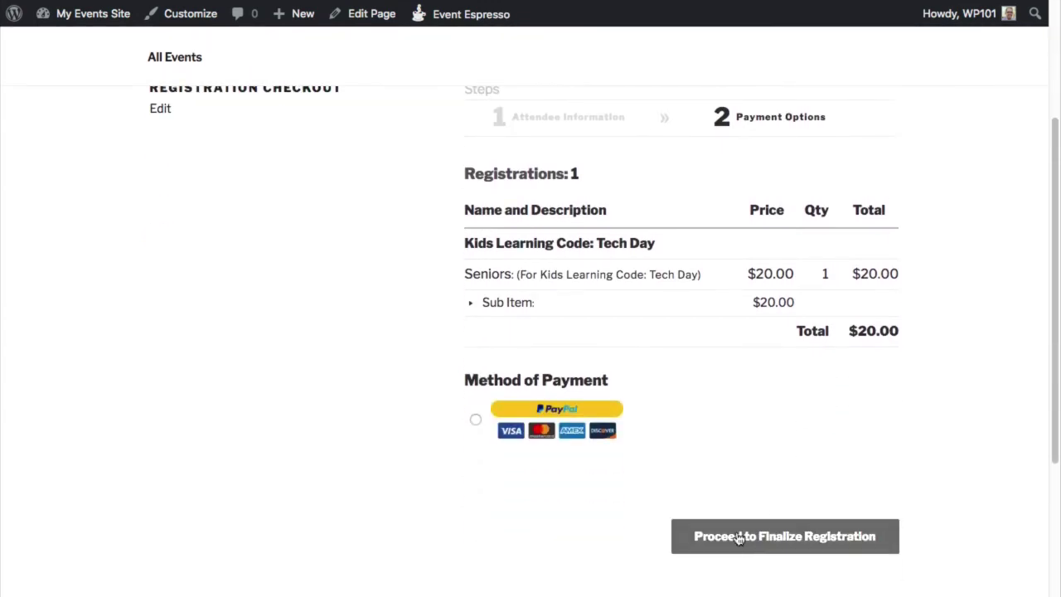
click(475, 420)
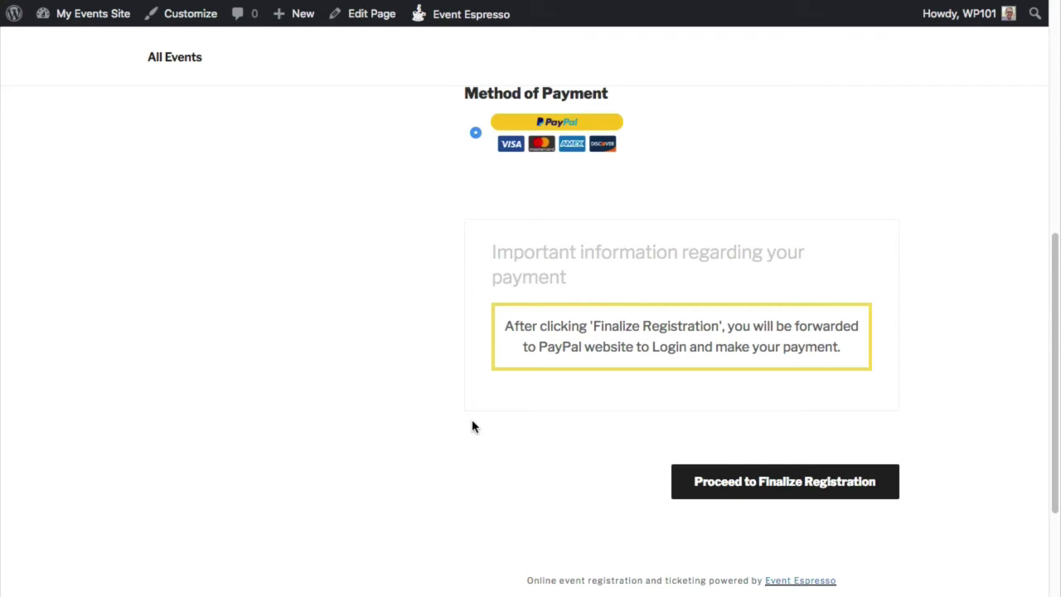
Return to the dashboard and open the Tech Day event's registrations from the Event Espresso events list.
click(91, 23)
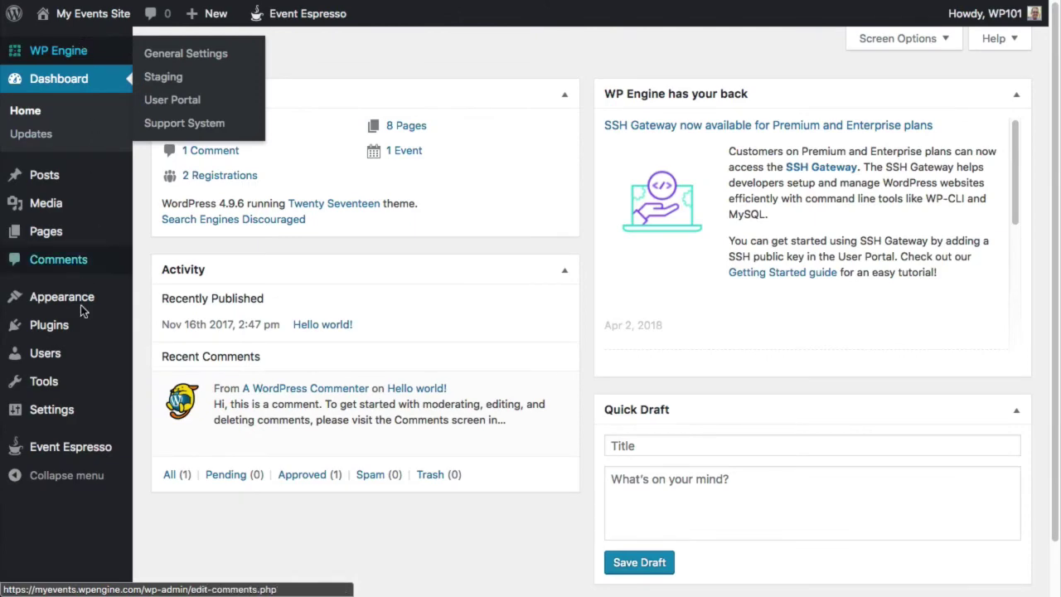
mouse_move(73, 452)
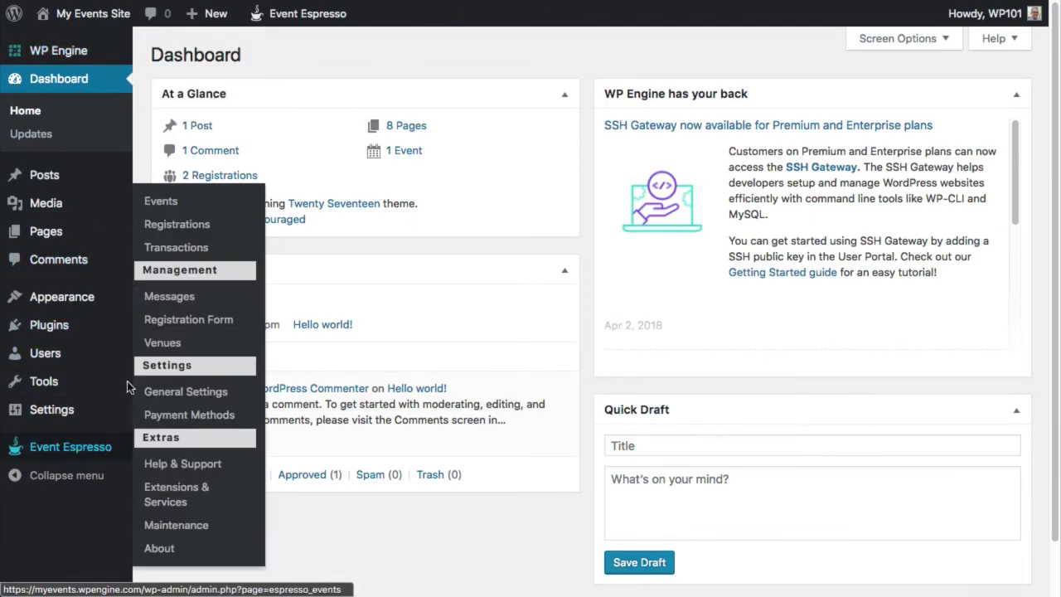
click(151, 200)
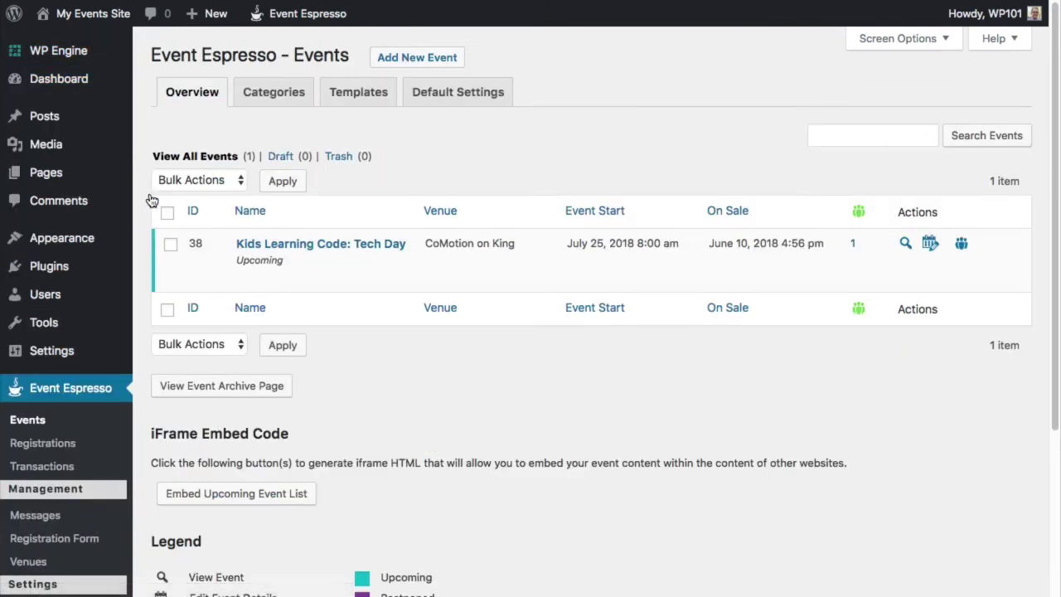
mouse_move(309, 282)
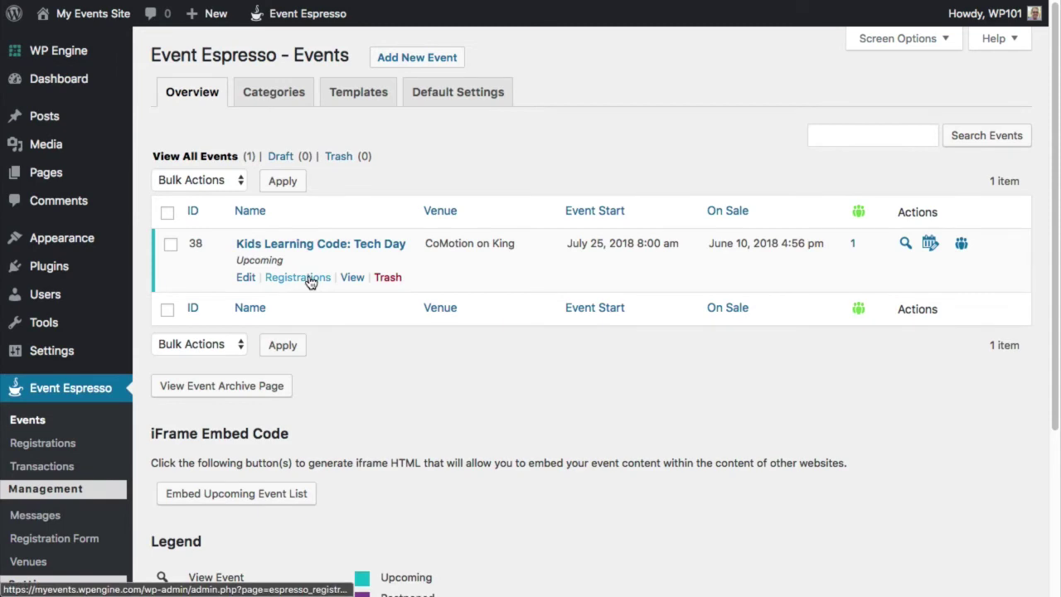
click(50, 444)
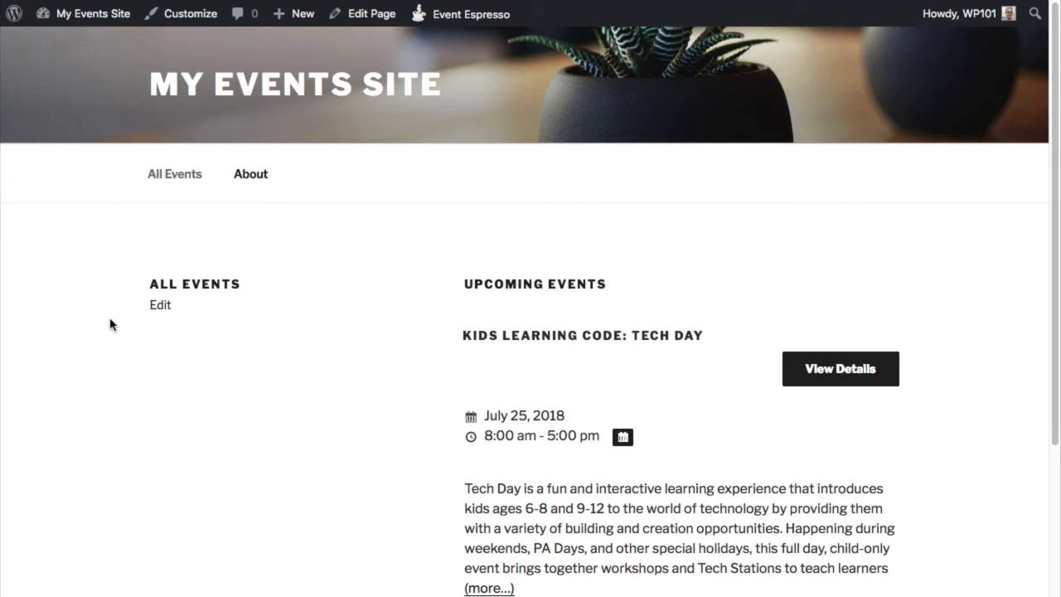
Go to the live site's About page and scroll through its placeholder Lorem ipsum text.
click(257, 181)
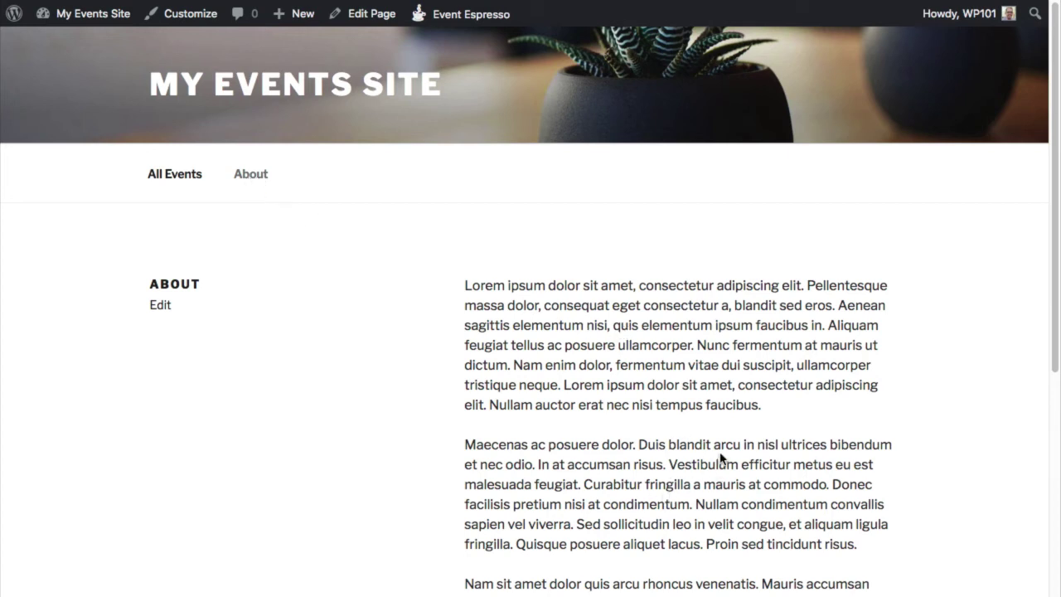
scroll(722, 457, down, 5)
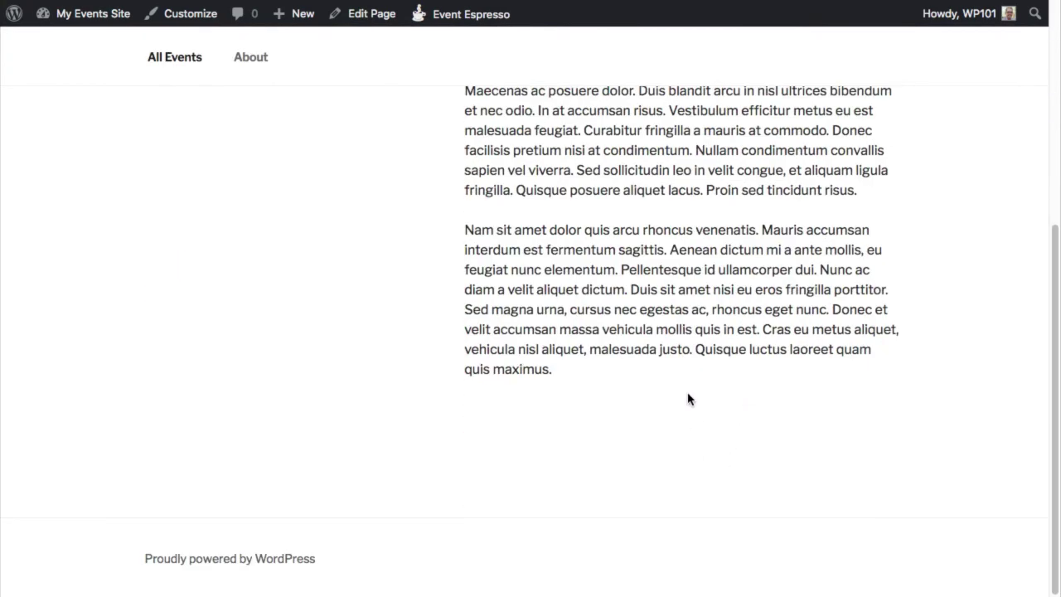
click(367, 18)
scroll(477, 361, down, 5)
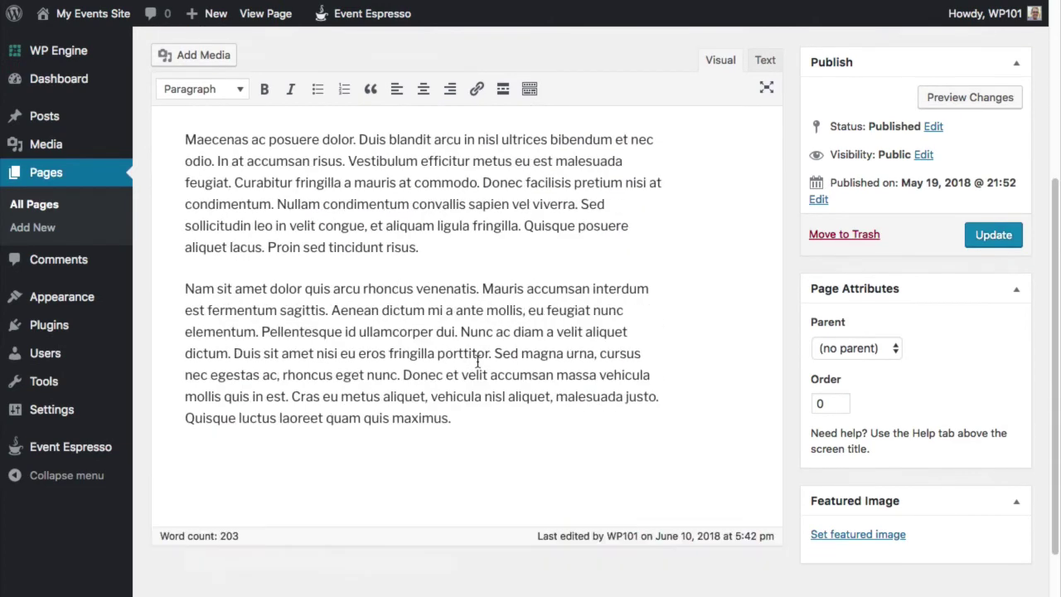
click(492, 408)
key(Return)
text(ESPRES)
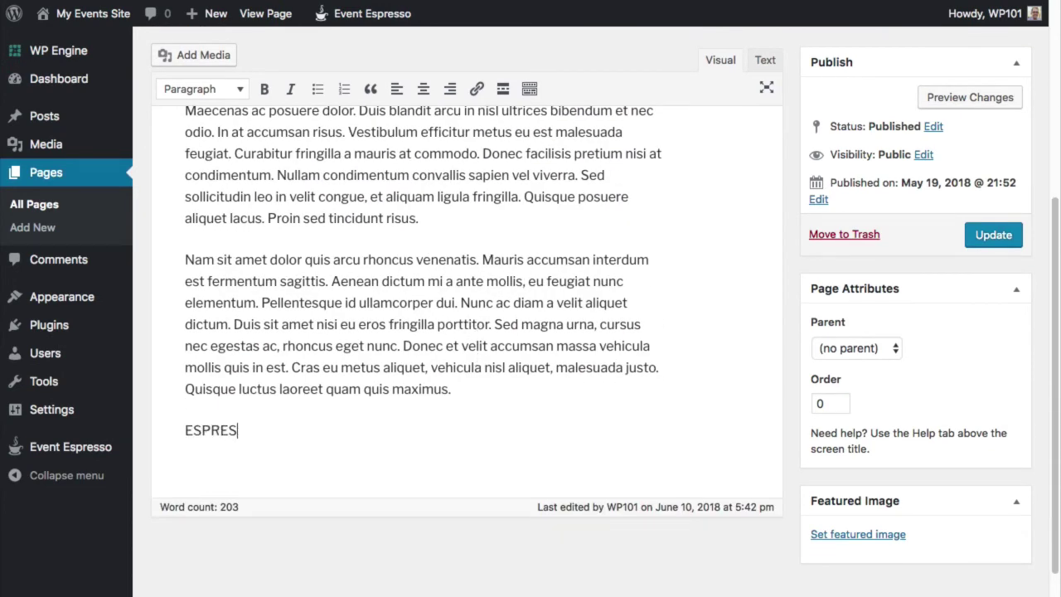
text(SO_EVENTS)
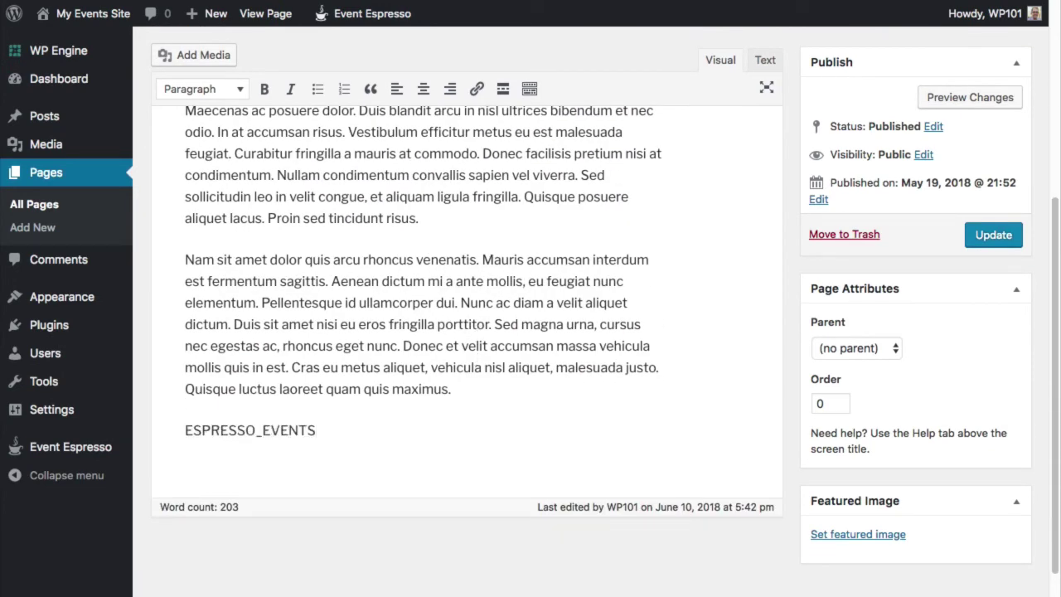
key(Left)
key(Left)
key(Left)
key(Left)
key(Left)
key(Left)
key(shift+Left)
key(Home)
text([)
key(End)
text(])
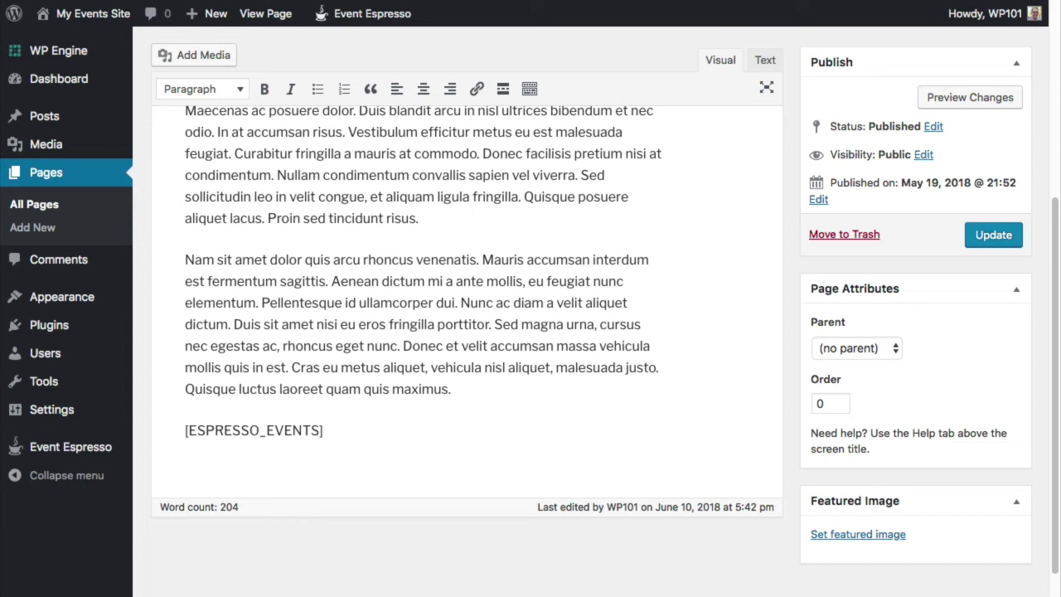
key(shift+Home)
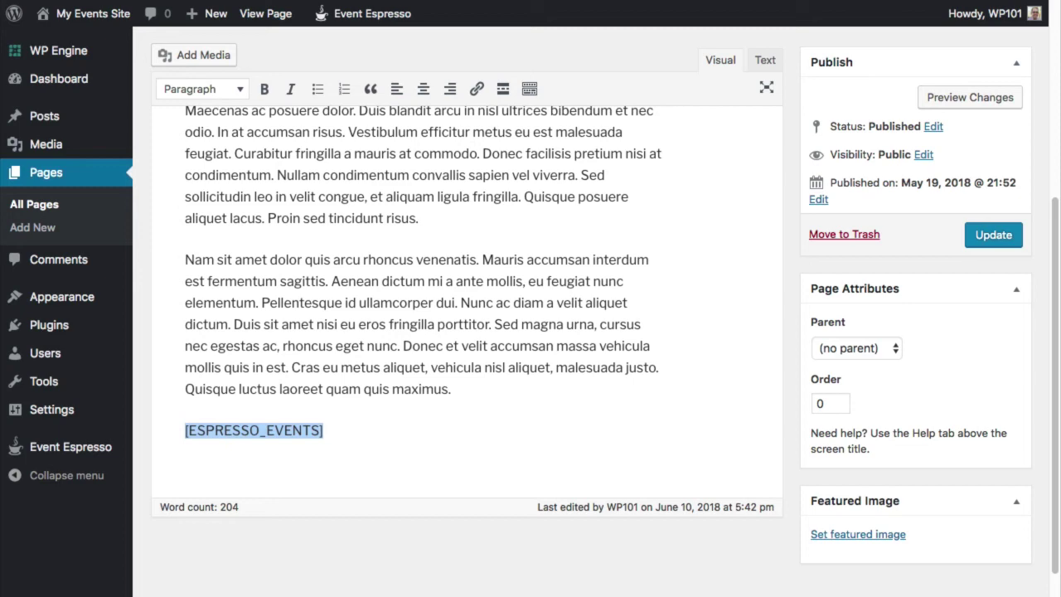
click(1001, 237)
click(362, 180)
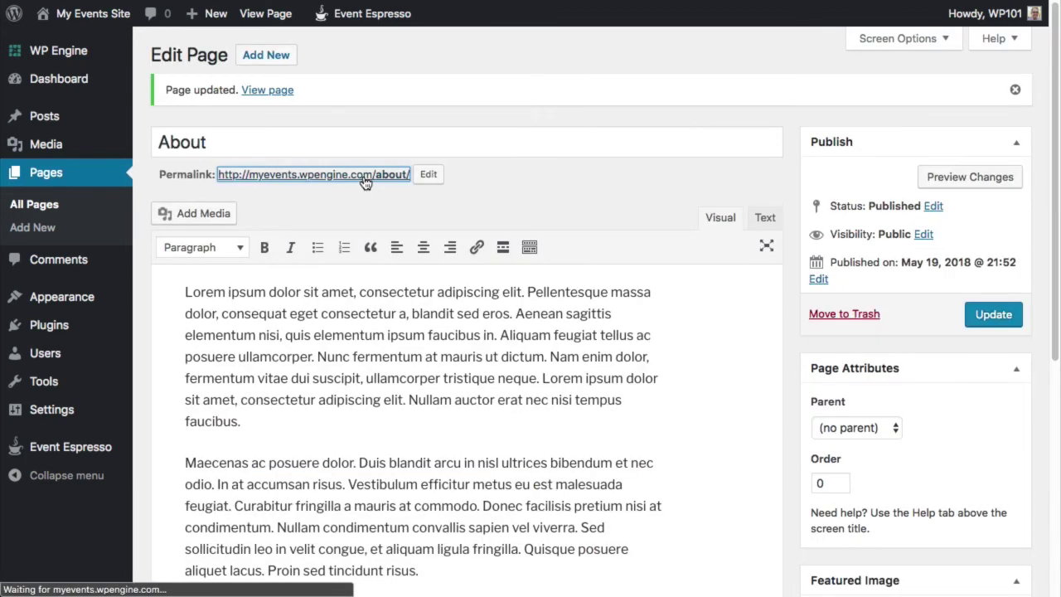
scroll(414, 301, down, 10)
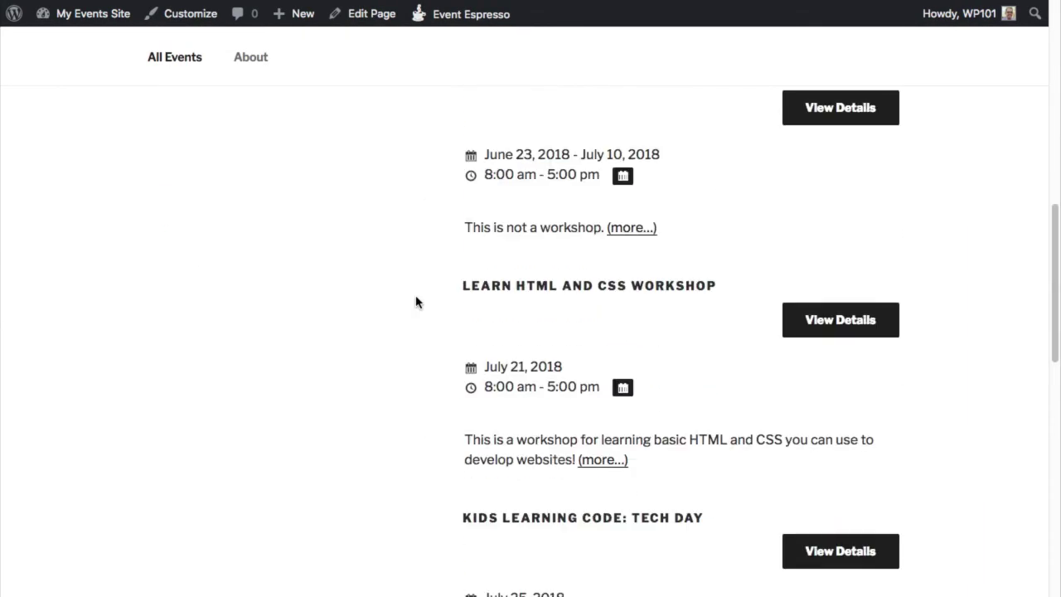
scroll(416, 302, down, 3)
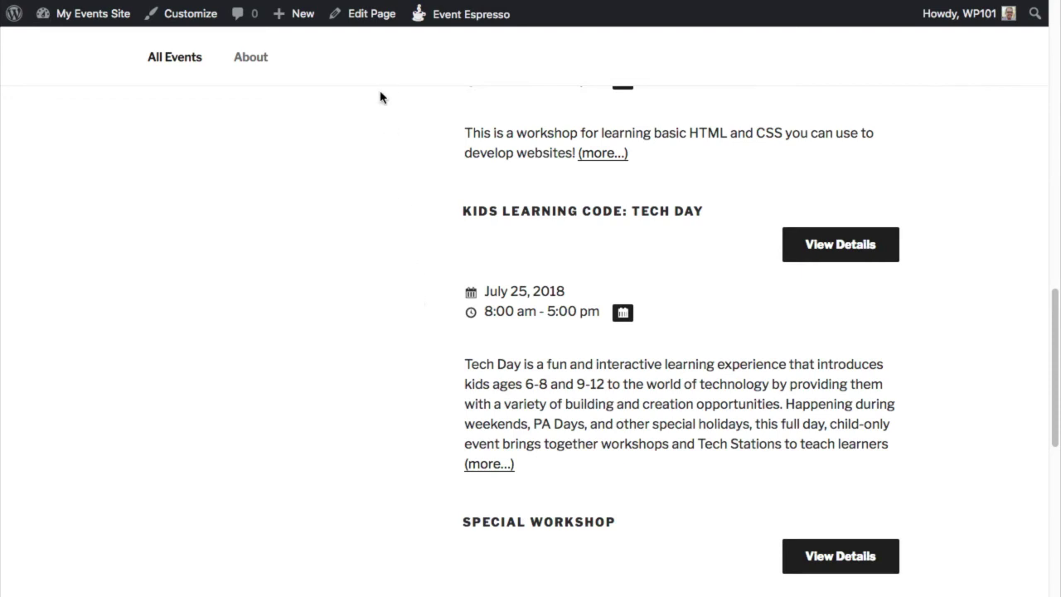
Change the About page shortcode to [ESPRESSO_EVENTS limit="3" category_slug="workshop"] and update the page.
click(366, 13)
scroll(365, 364, down, 3)
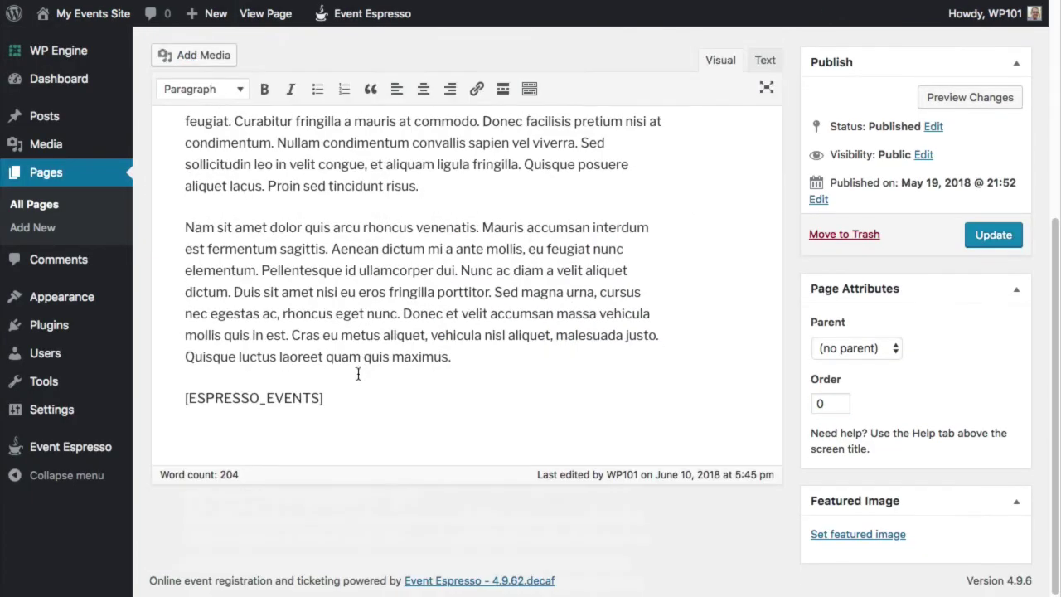
click(323, 398)
text(limit="3")
key(shift+Left)
key(shift+Left)
key(shift+Left)
key(Right)
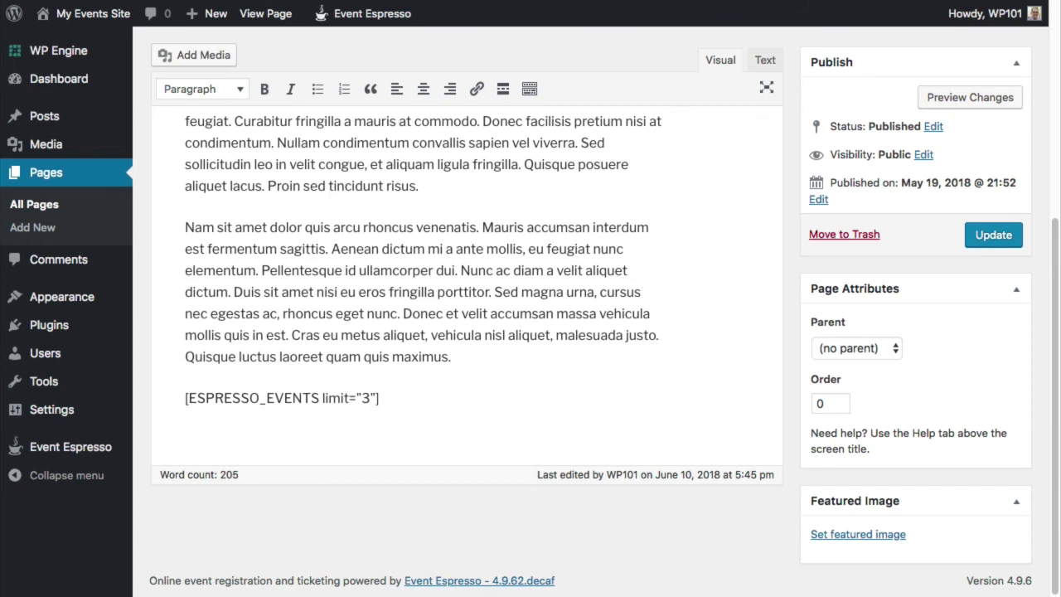
text(category_slug="workshop")
click(997, 235)
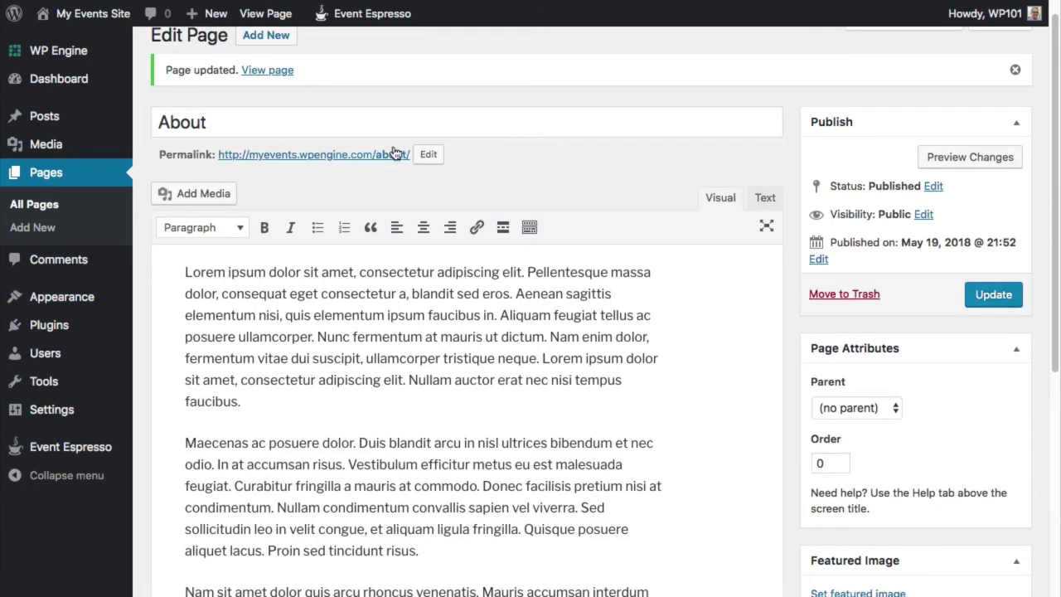
View the live About page and scroll through the listed workshop events.
click(394, 153)
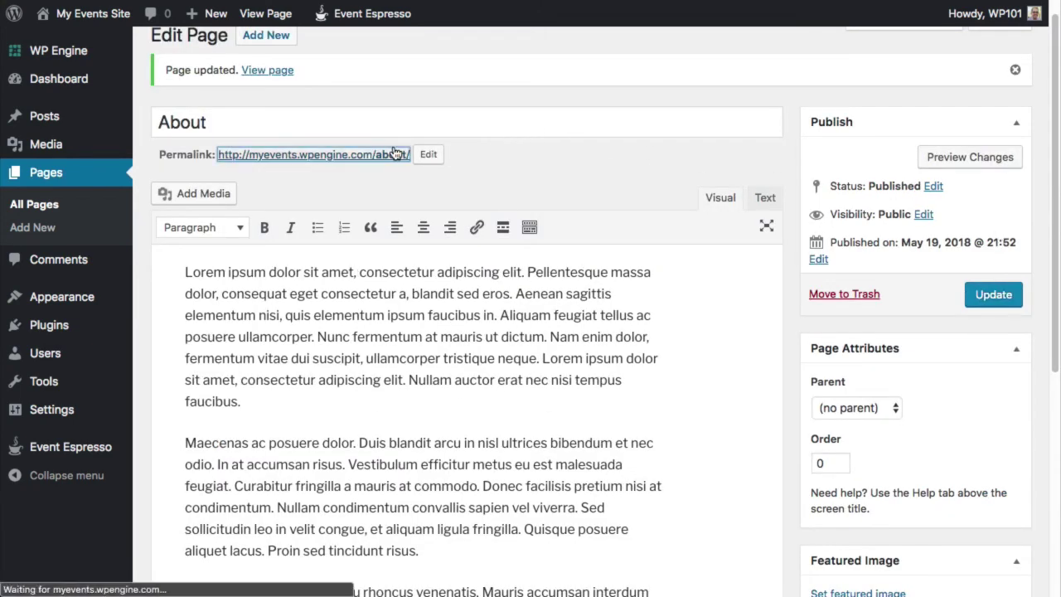
scroll(395, 152, down, 15)
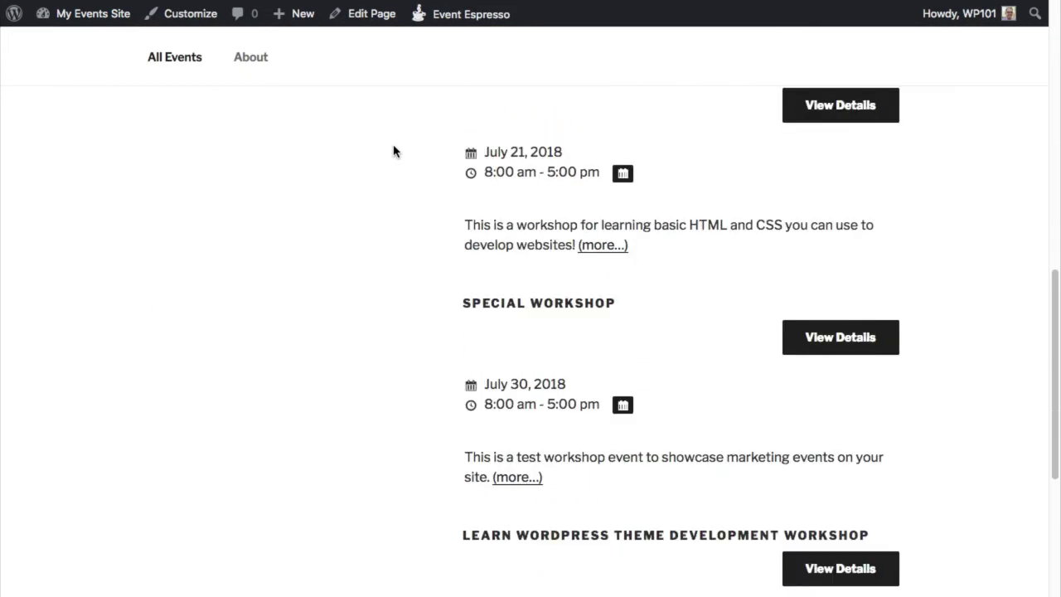
scroll(395, 151, down, 3)
scroll(395, 152, up, 6)
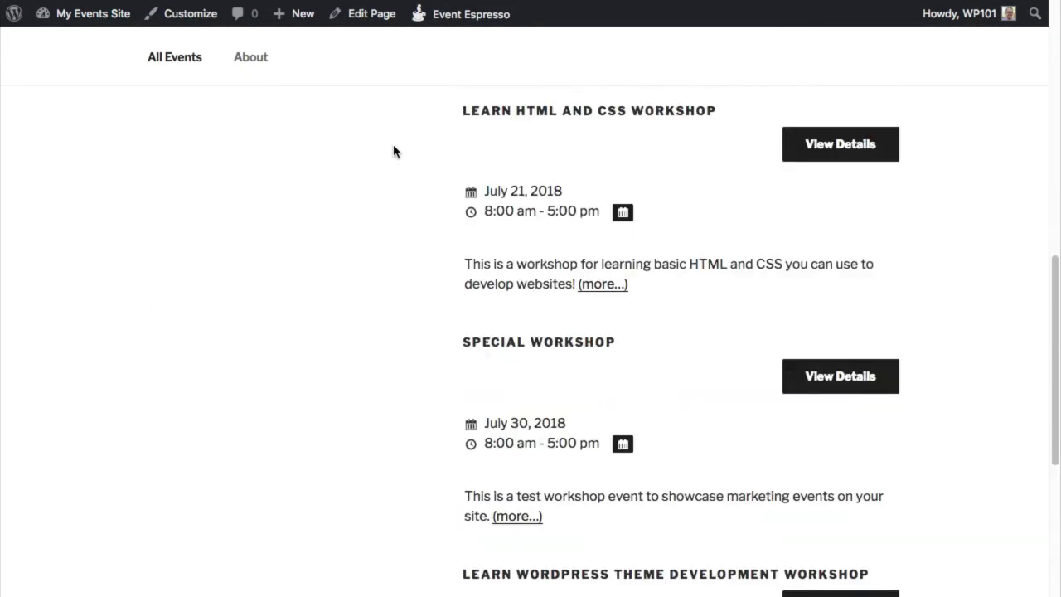
scroll(395, 151, down, 3)
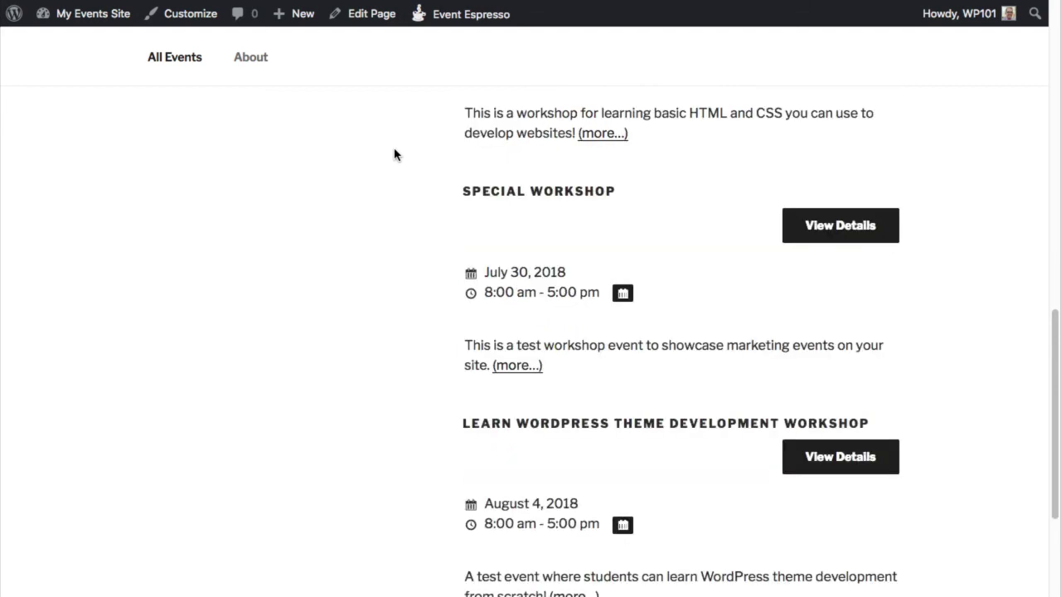
Open the Learn WordPress Theme Development Workshop event and inspect the Information Session dates.
click(837, 429)
scroll(434, 295, up, 2)
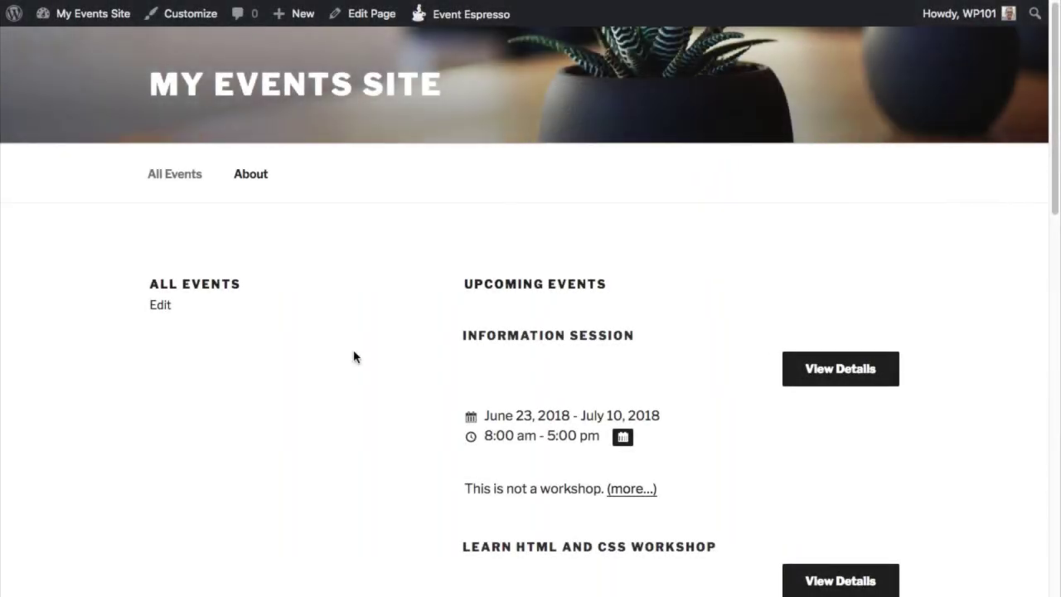
drag(673, 422, 471, 424)
click(562, 395)
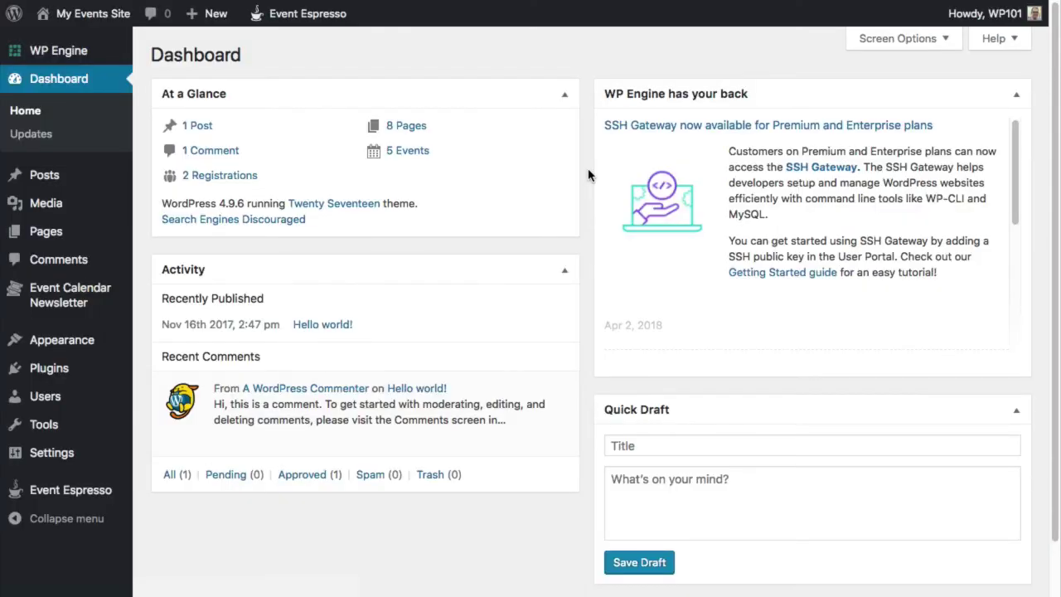
In Event Calendar Newsletter, keep 3 months of future events, ungrouped in date order.
mouse_move(90, 308)
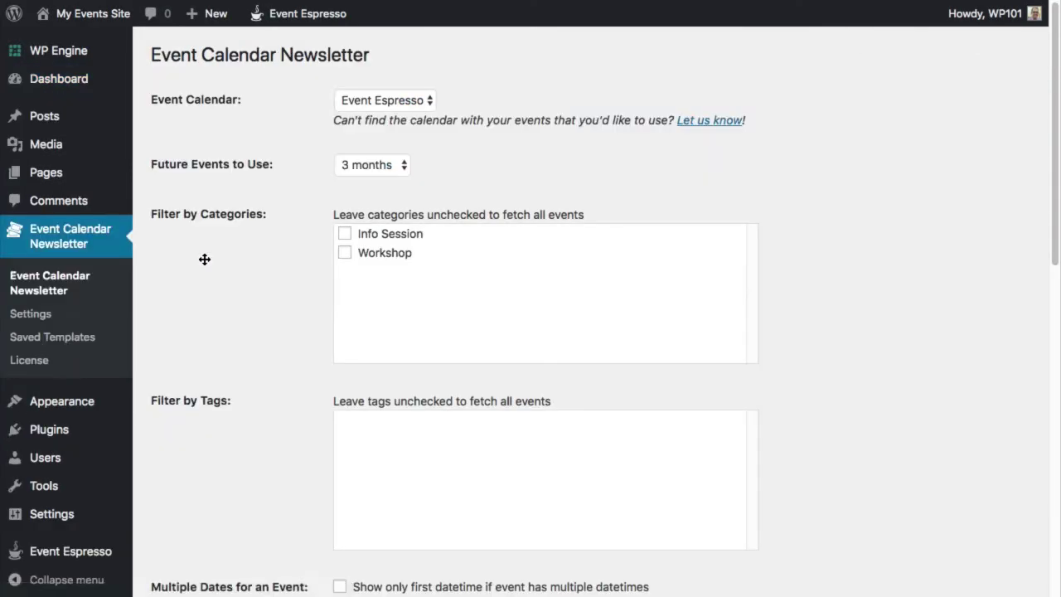
click(372, 165)
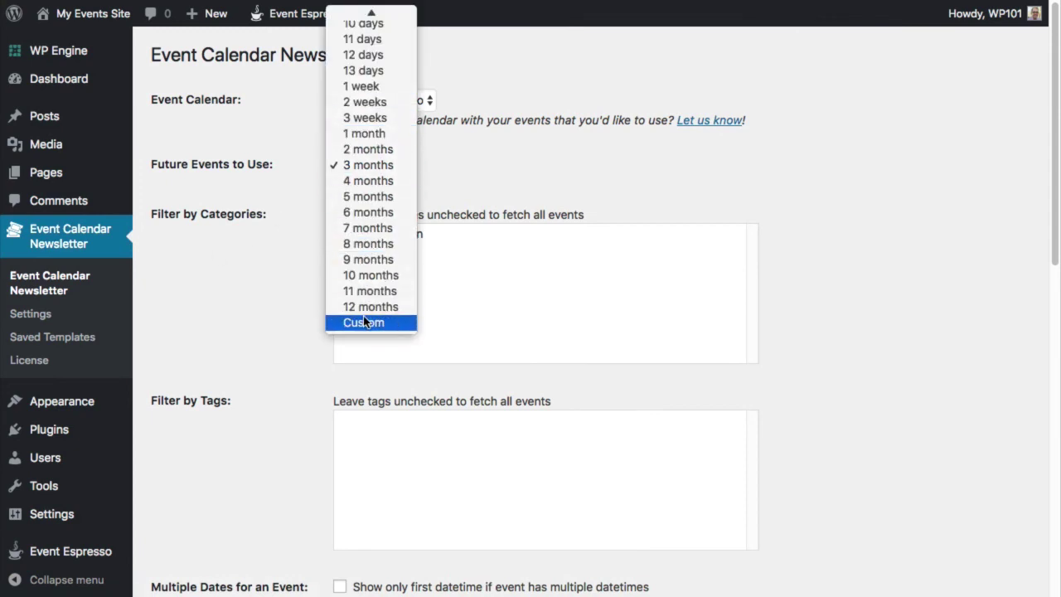
click(257, 272)
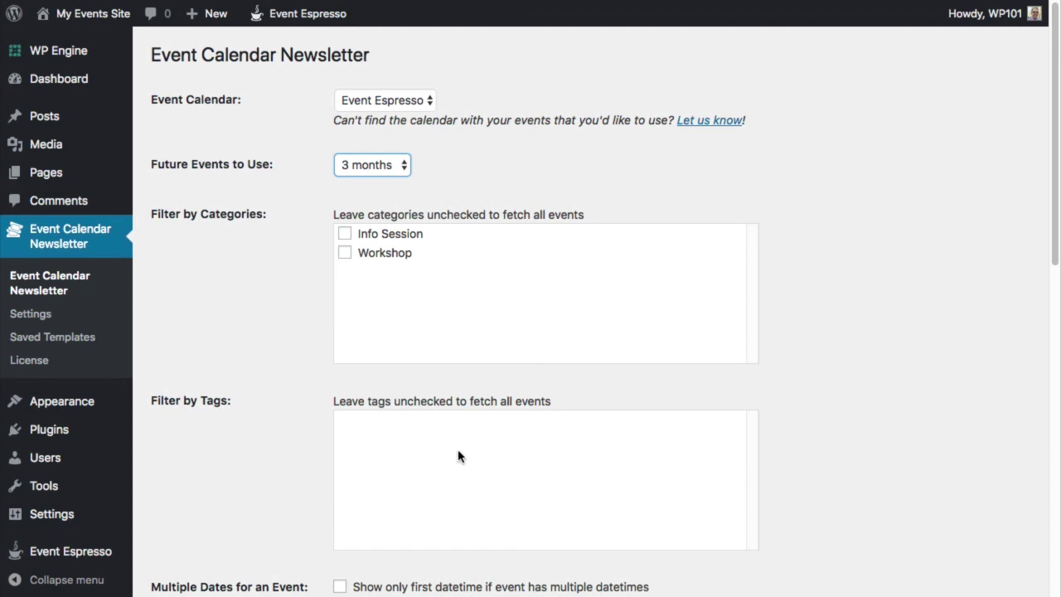
scroll(458, 456, down, 10)
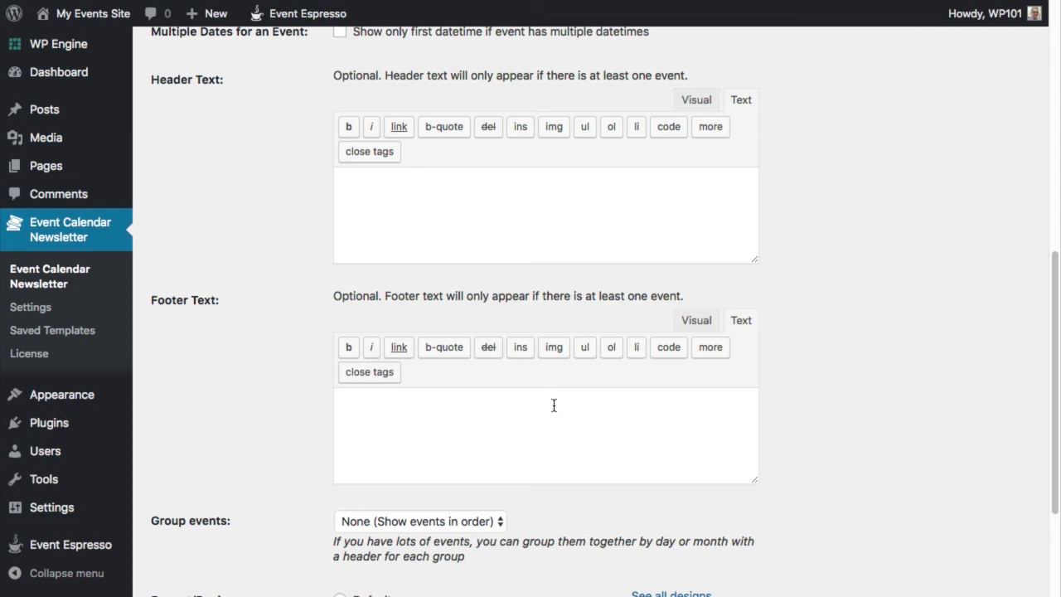
click(421, 521)
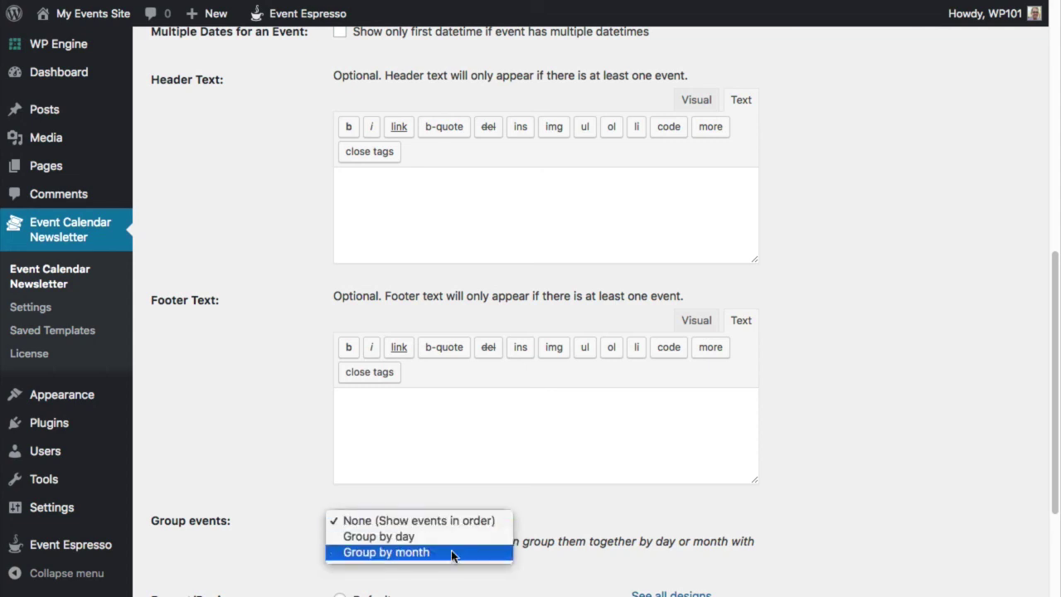
click(605, 530)
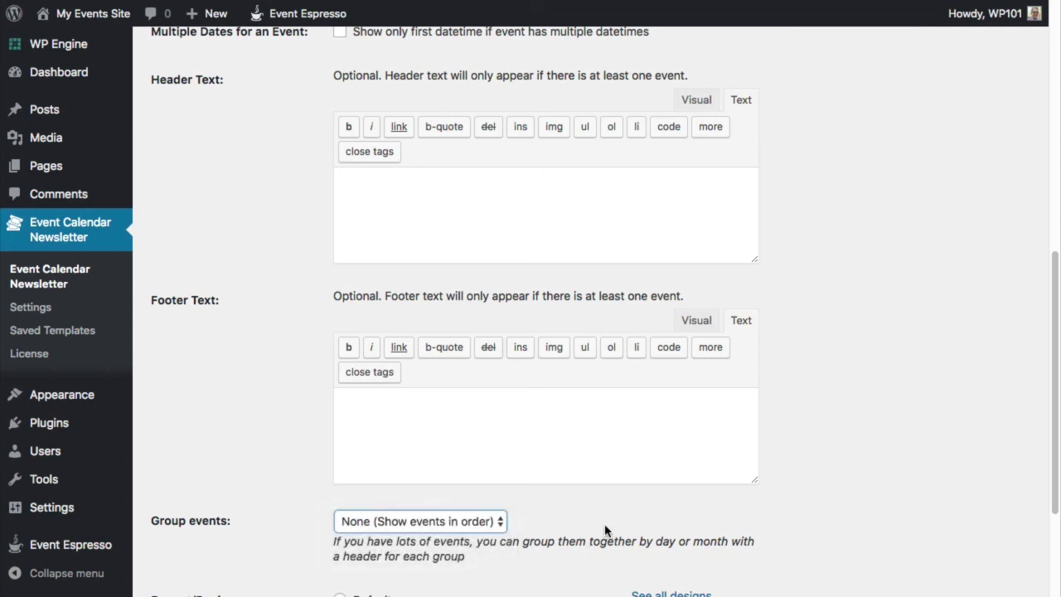
scroll(605, 530, down, 3)
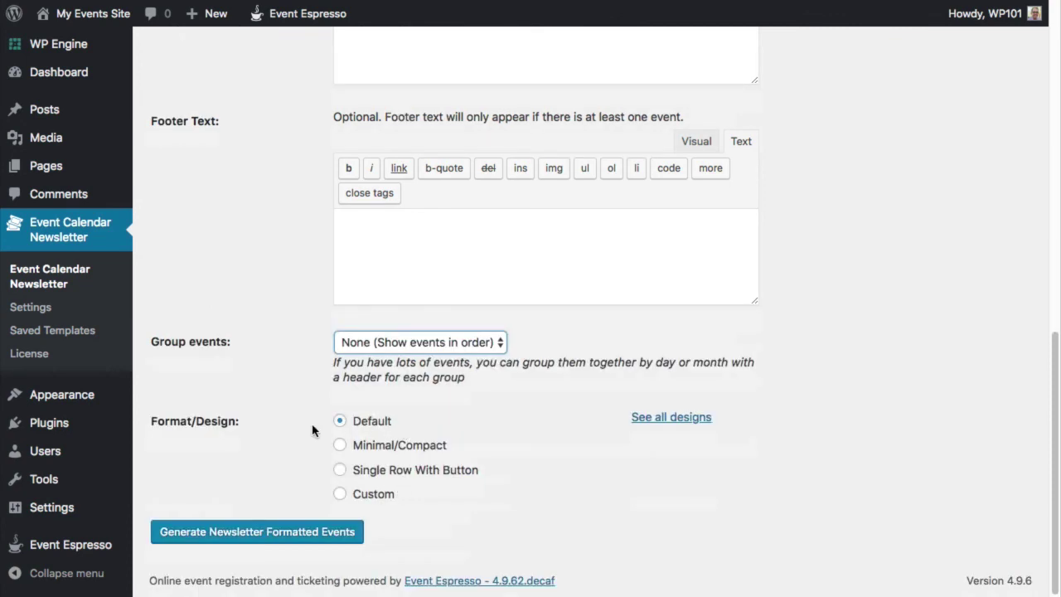
Switch the newsletter design to Custom and review the available event tags, keeping Start Date.
click(341, 493)
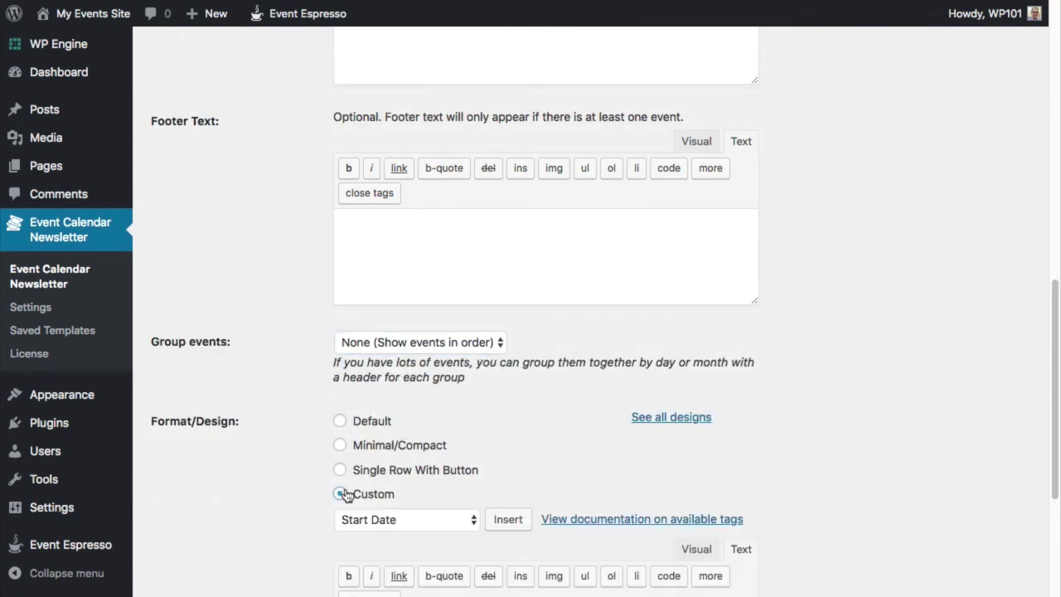
scroll(346, 495, down, 2)
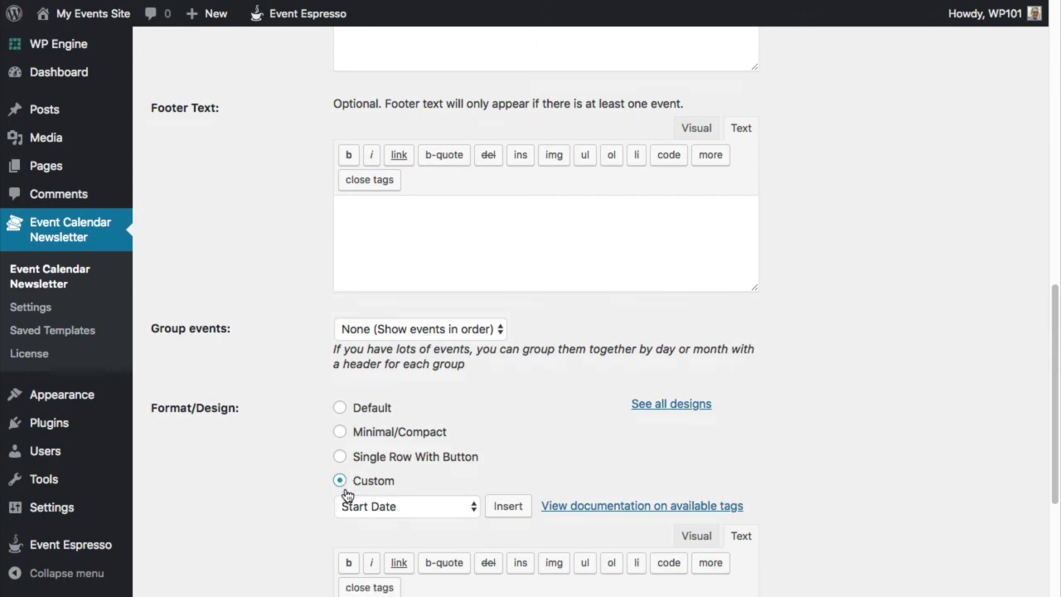
click(371, 448)
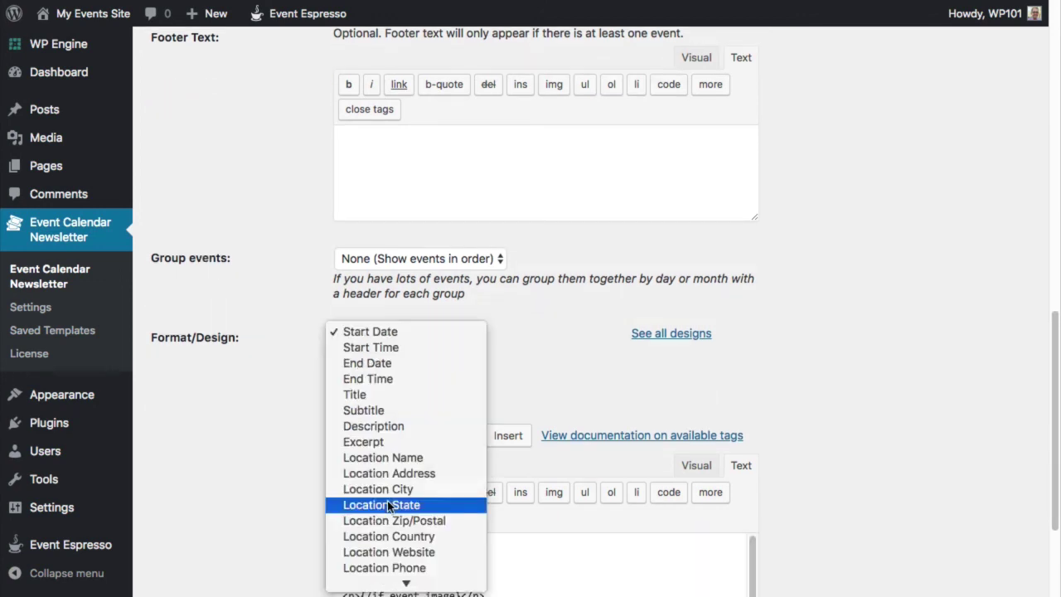
click(254, 469)
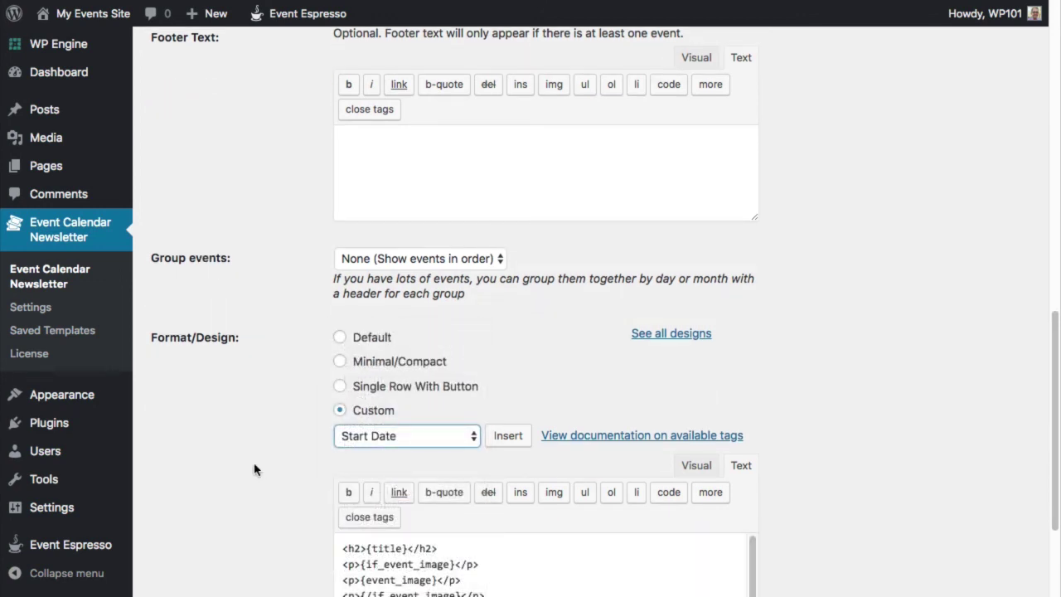
scroll(291, 398, down, 4)
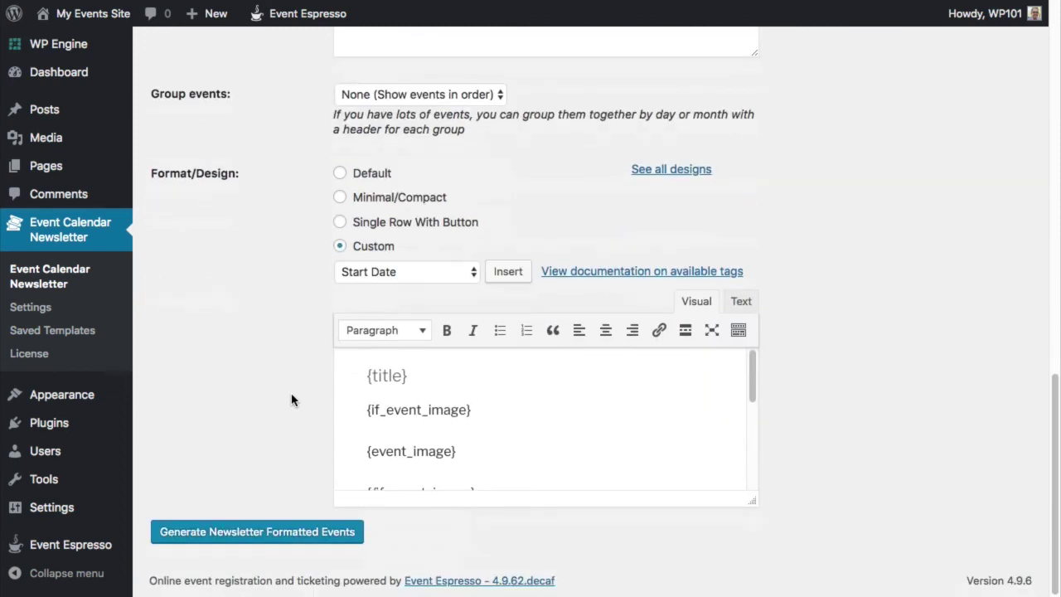
Generate the newsletter events, save them as template 'Next 3 Months', and view Saved Templates.
click(253, 534)
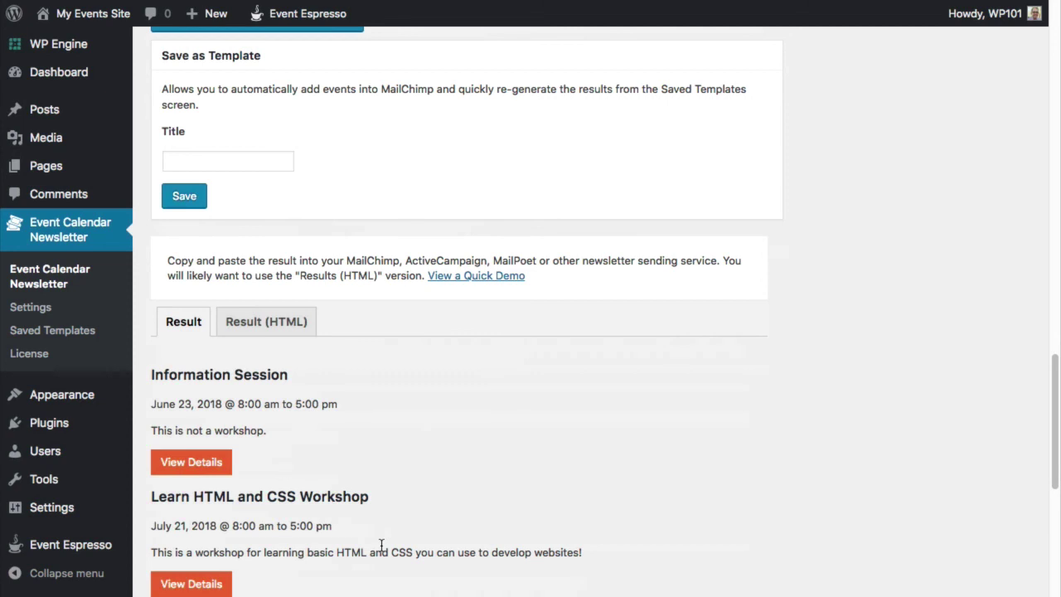
click(240, 159)
text(Next 3 Months)
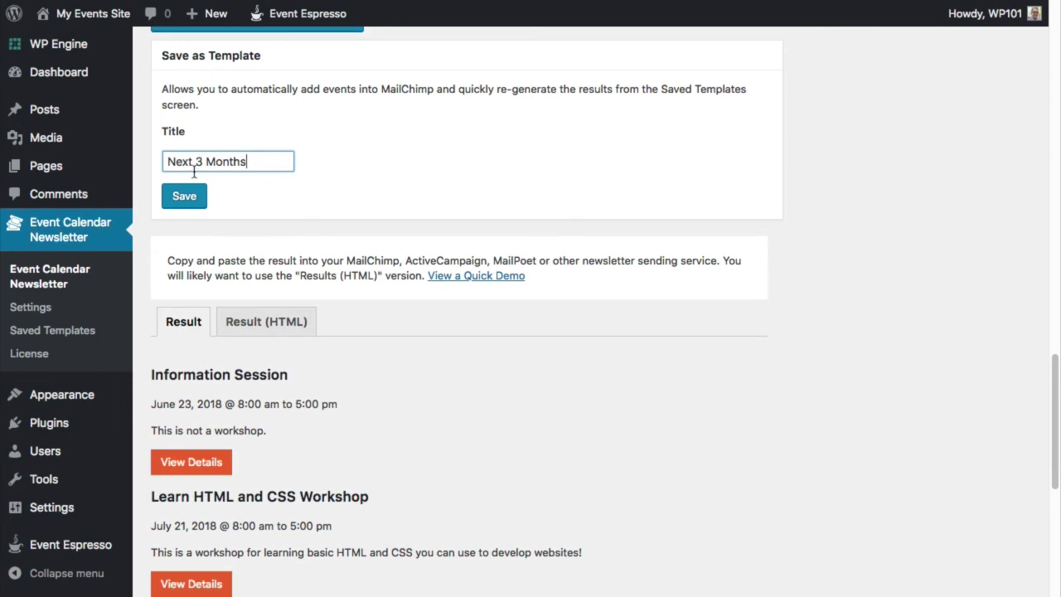
click(187, 199)
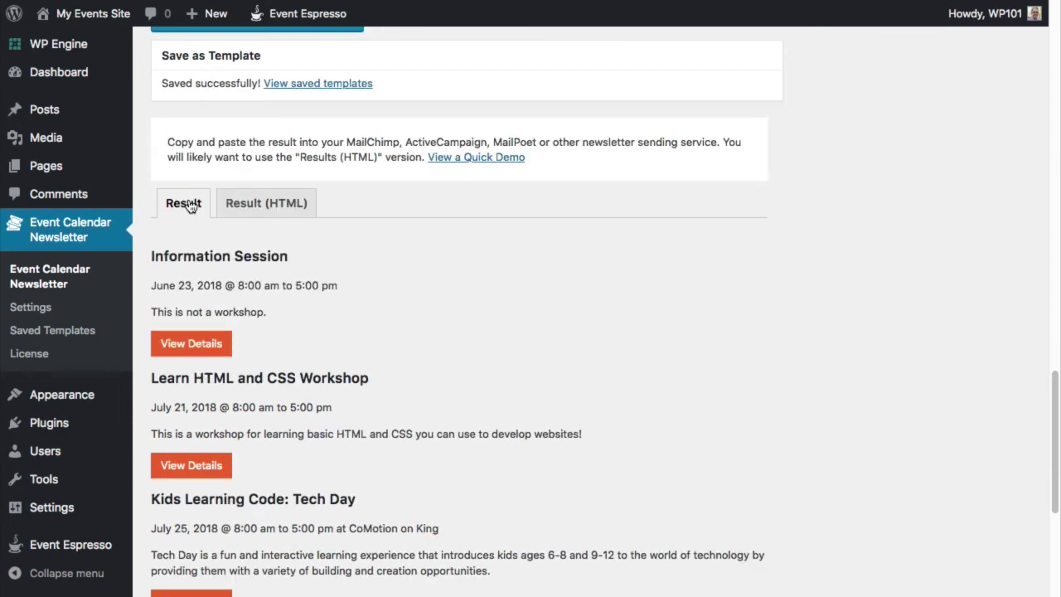
click(31, 336)
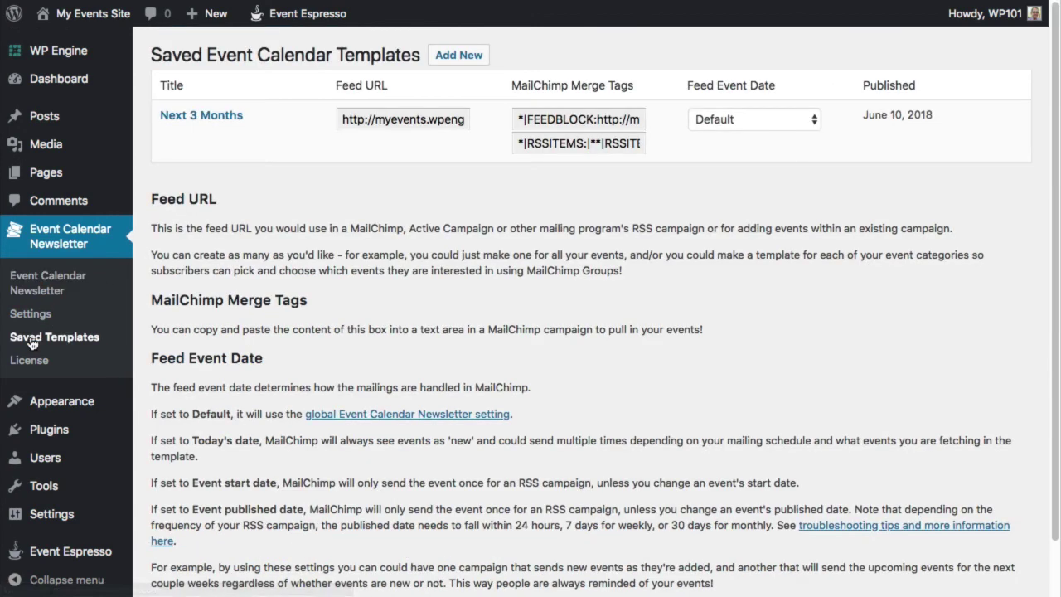
click(396, 116)
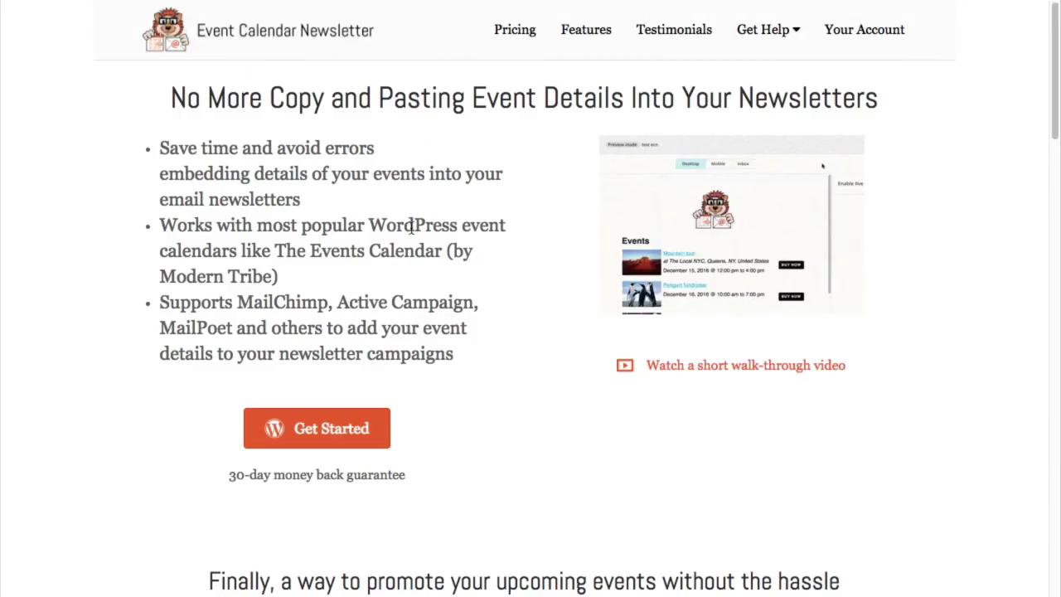
Append /wp101 to the eventcalendarnewsletter.com address in Chrome's address bar.
mouse_move(772, 33)
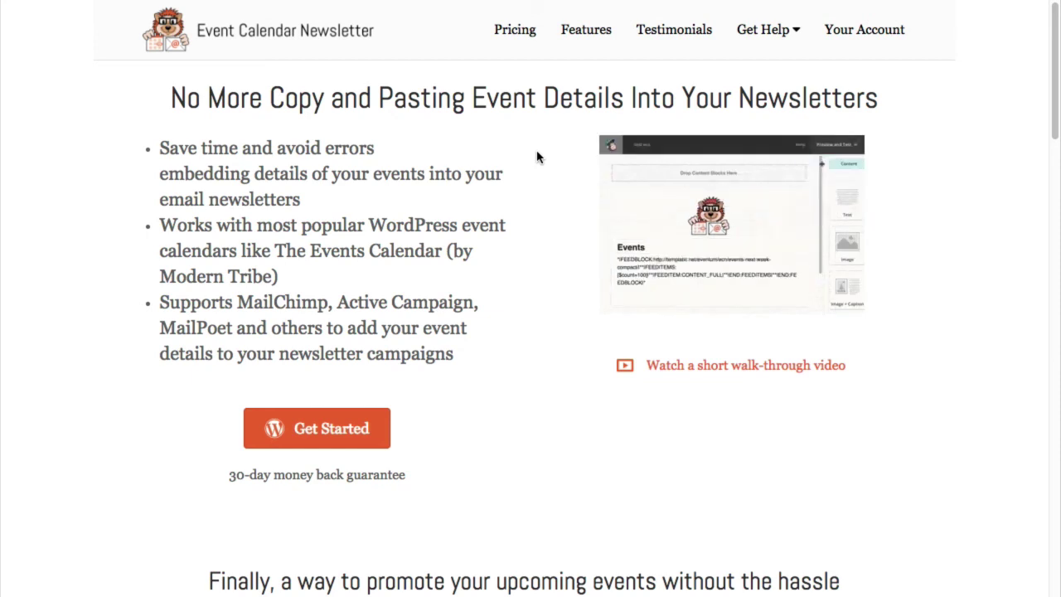
key(super+l)
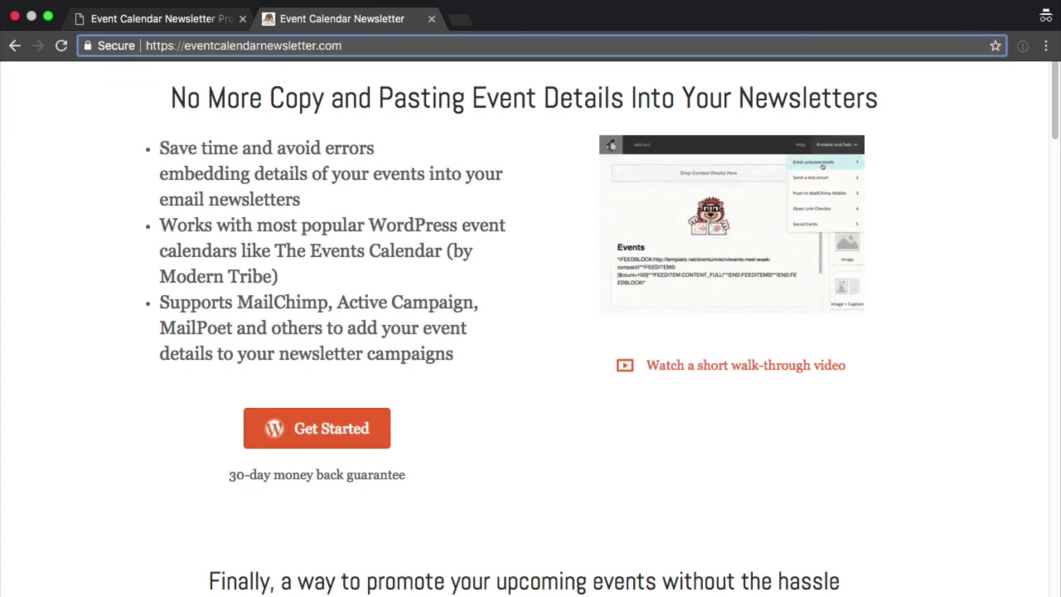
text(/wp101)
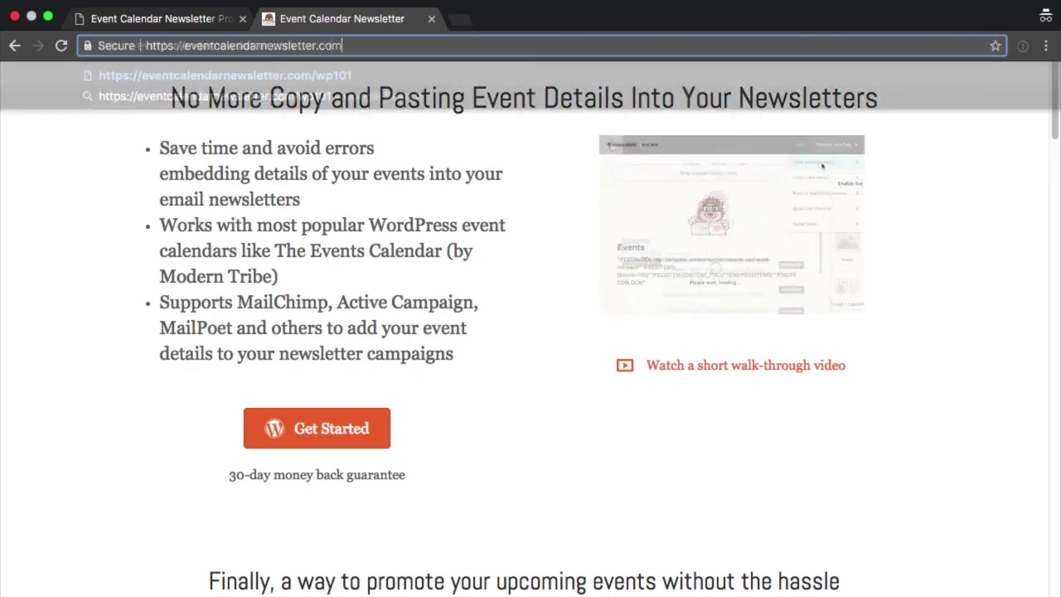